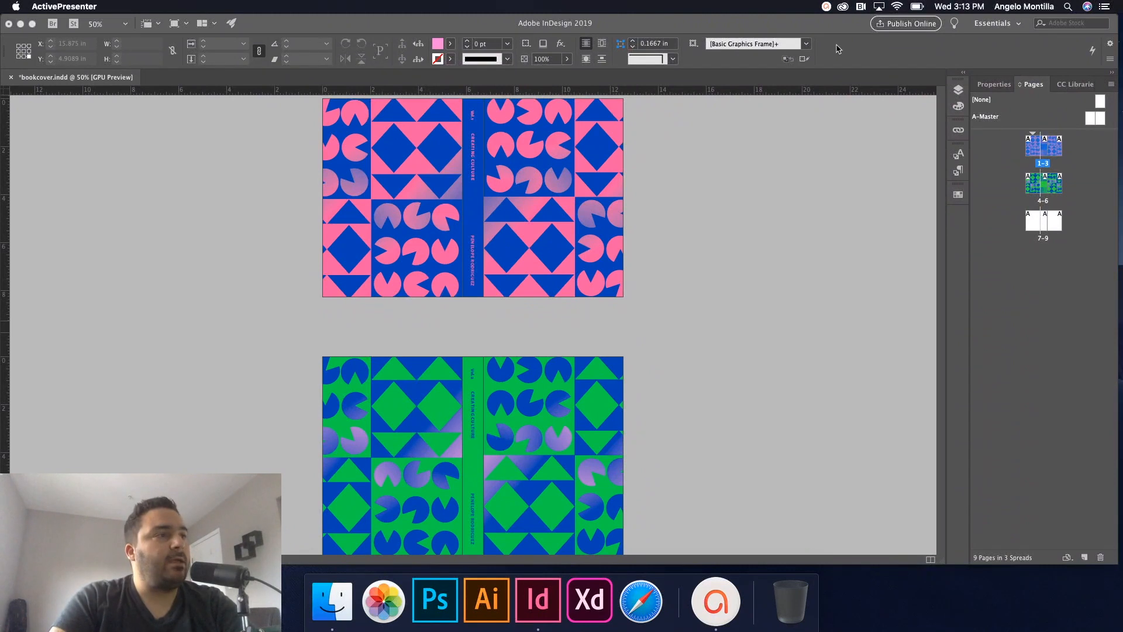
Create a new A5 print document with 3 pages from the New Document presets.
click(688, 220)
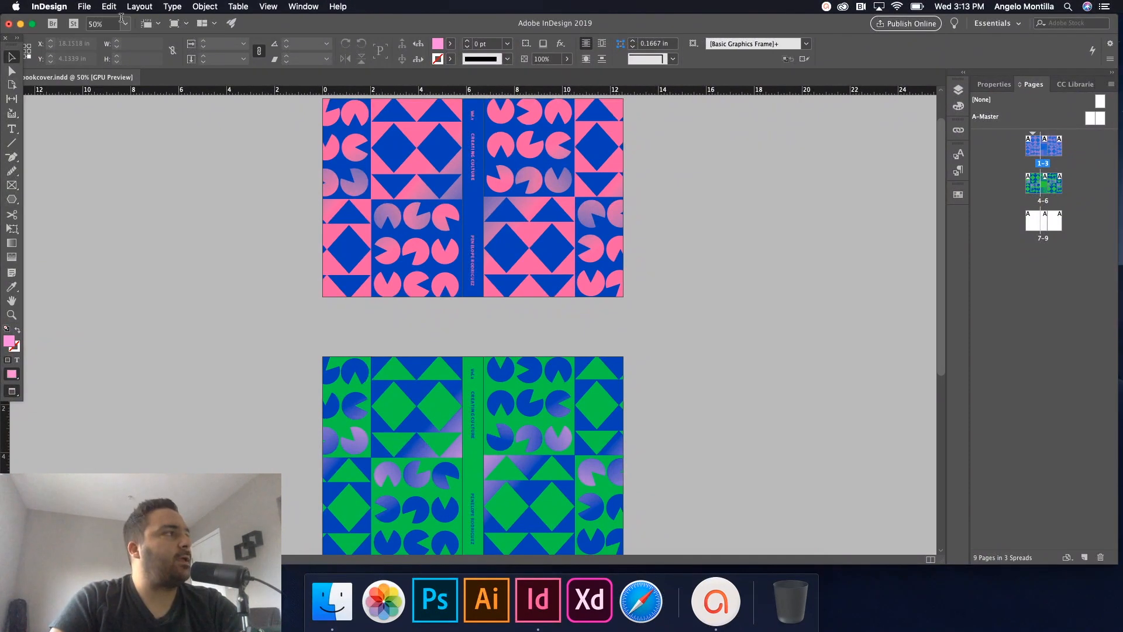
click(81, 7)
mouse_move(94, 22)
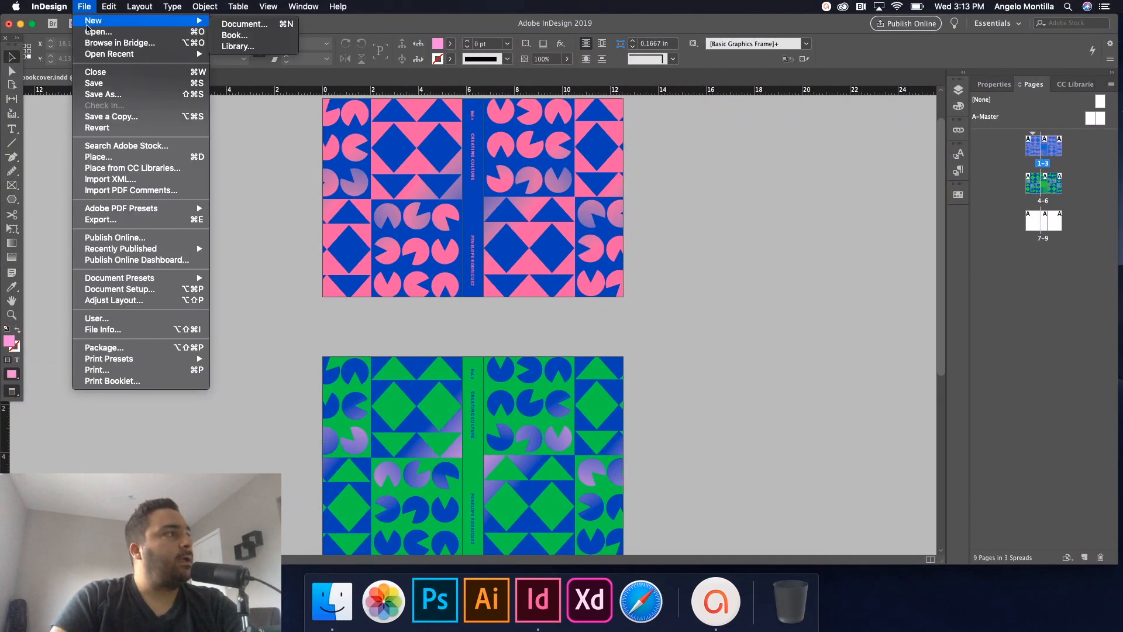
click(242, 25)
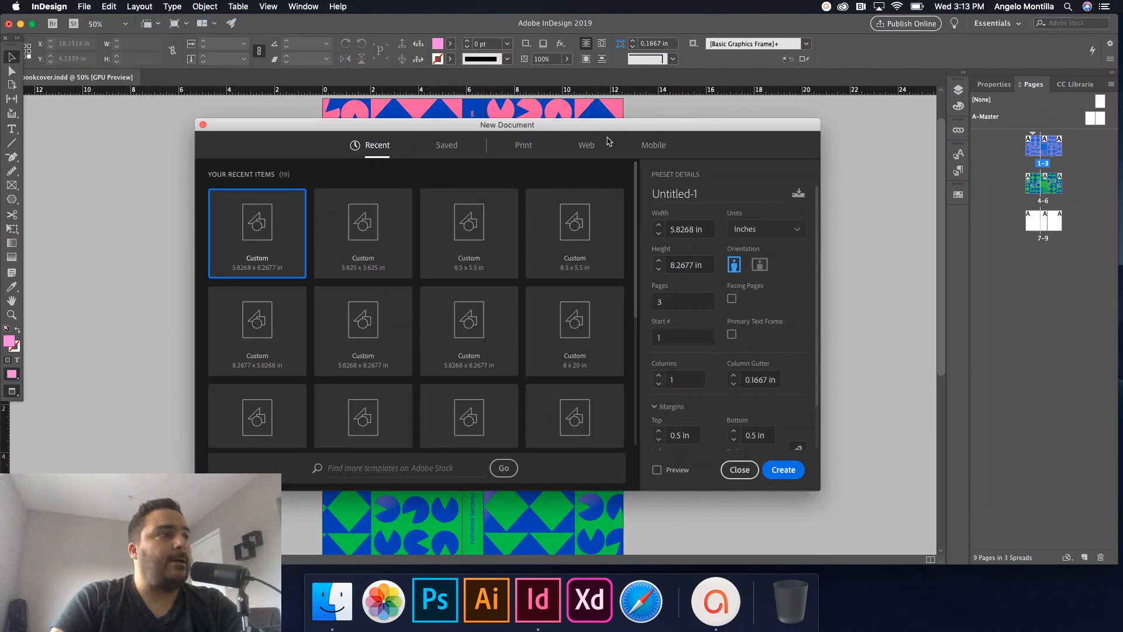
click(525, 147)
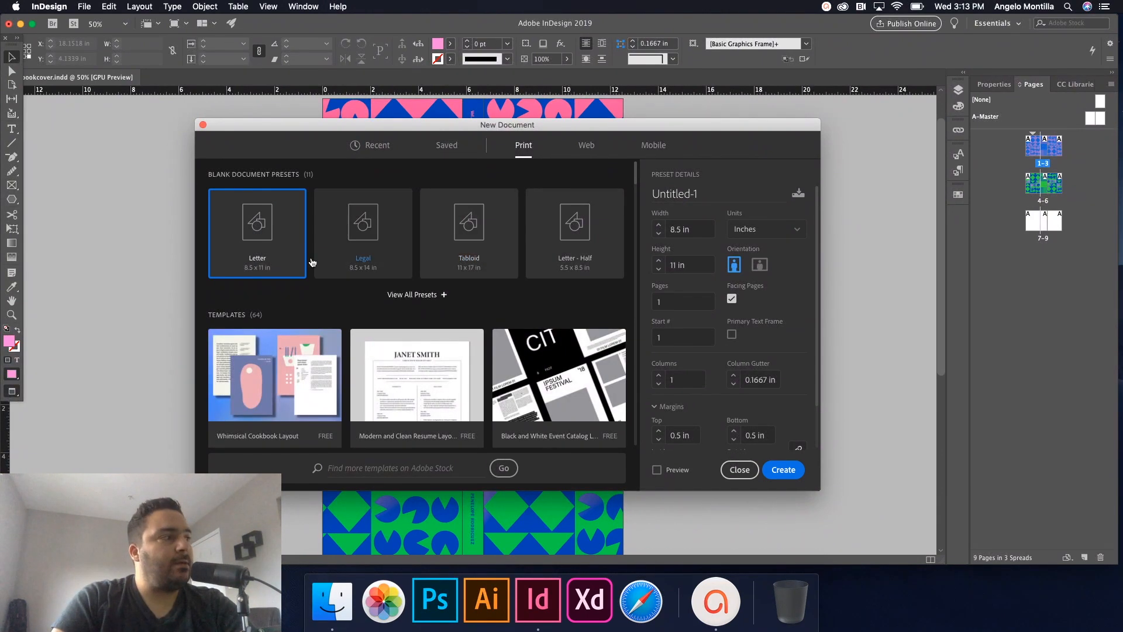
click(419, 298)
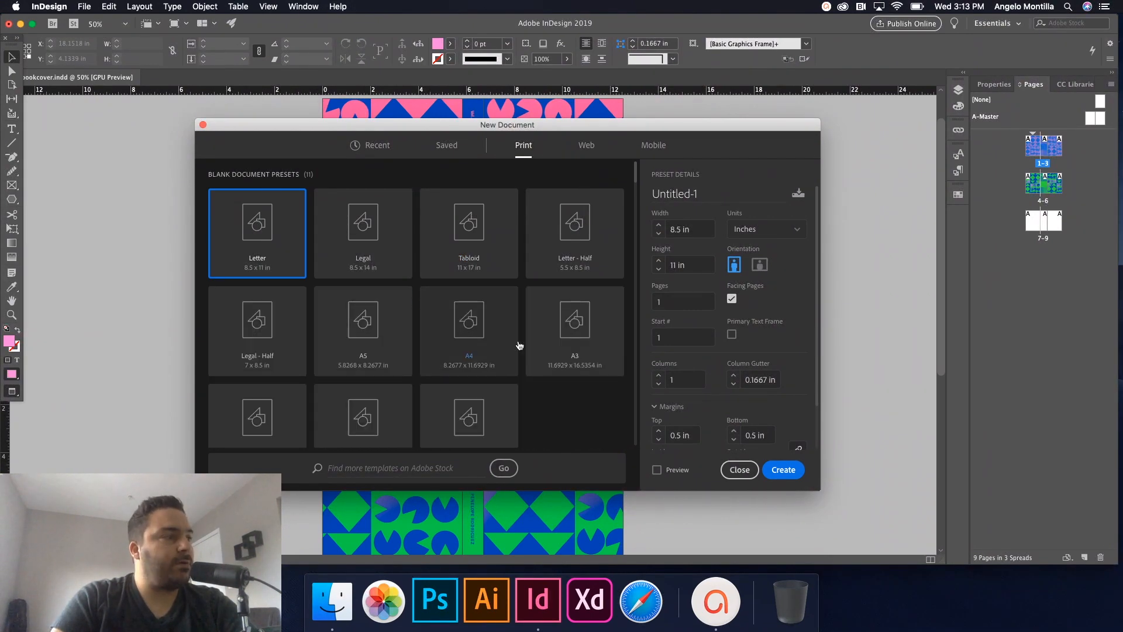
click(368, 333)
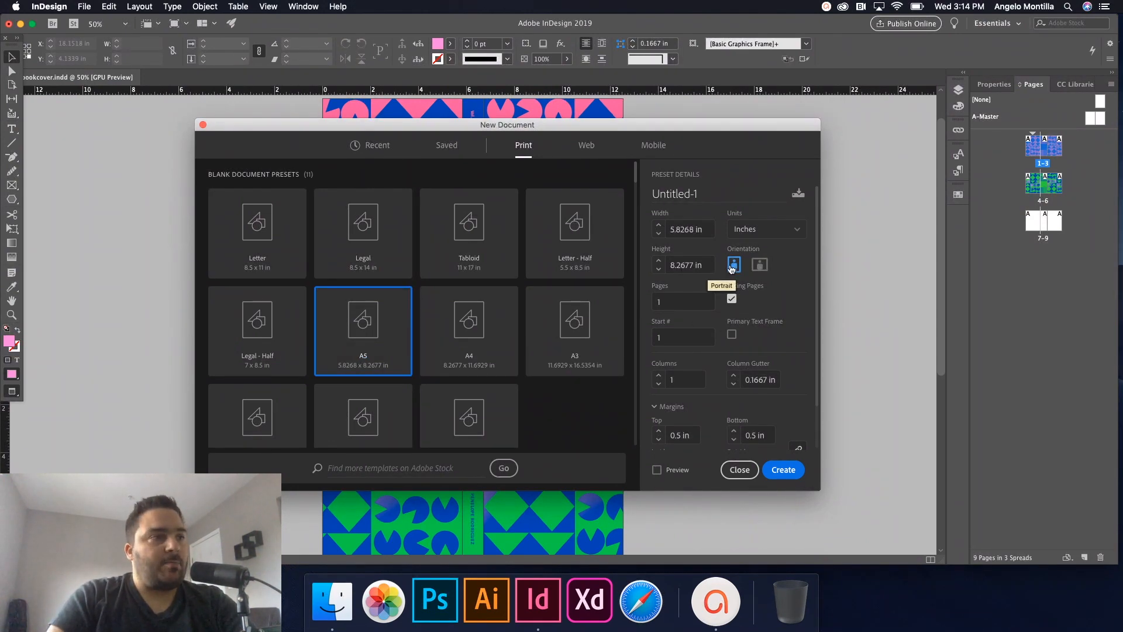
double_click(681, 302)
text(3)
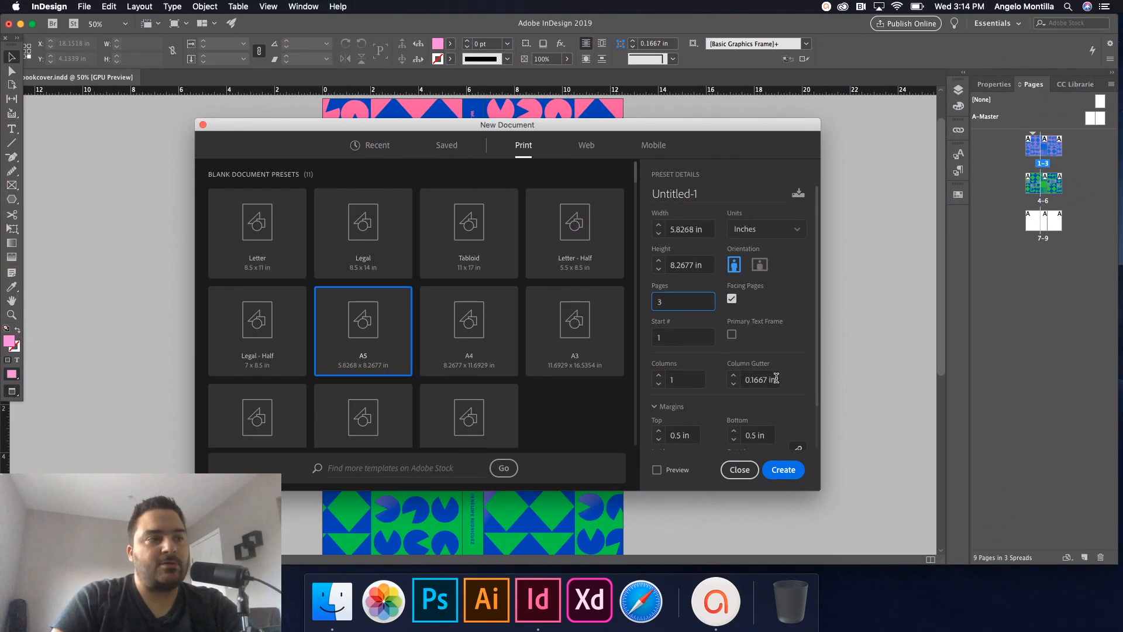
scroll(812, 410, down, 2)
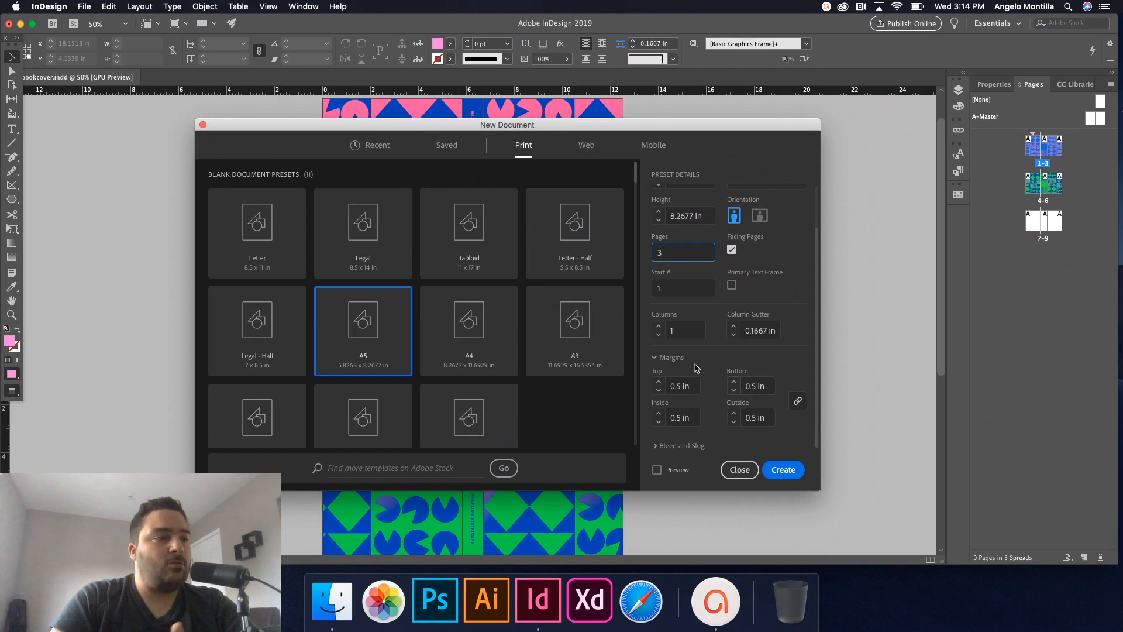
scroll(817, 374, up, 2)
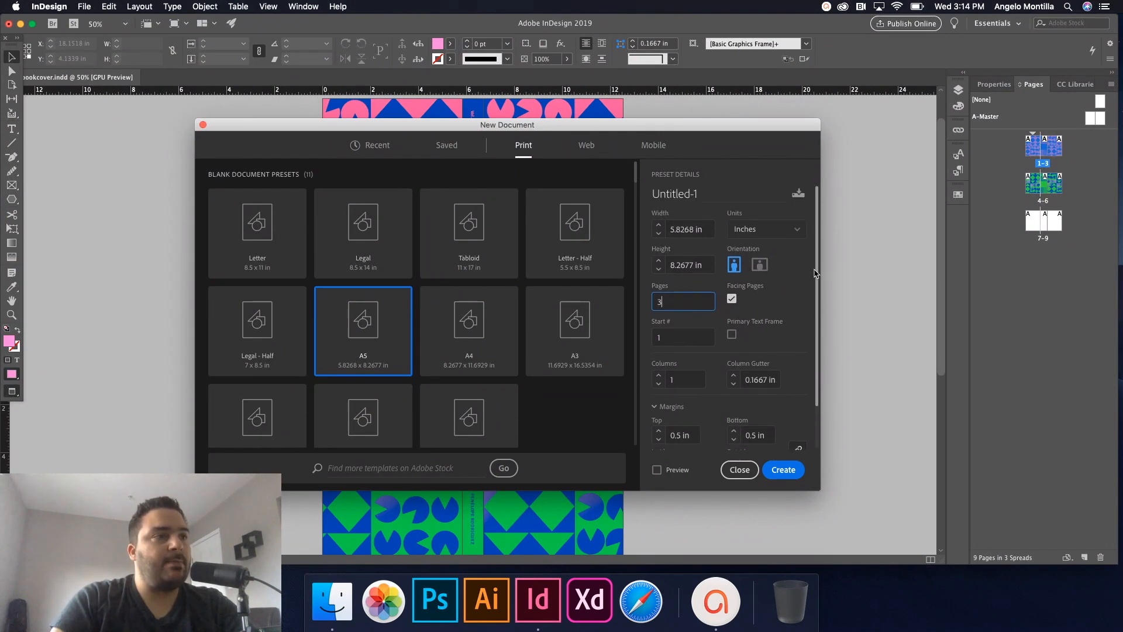
click(783, 469)
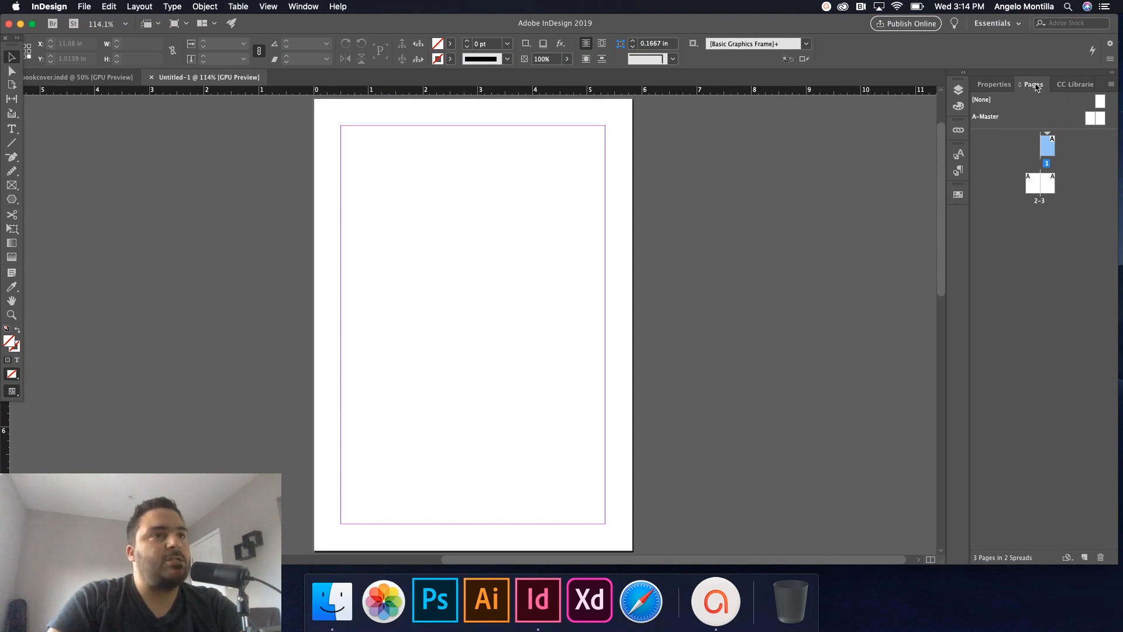
Turn off Allow Document Pages to Shuffle and attach page 1 beside the 2–3 spread.
click(1112, 85)
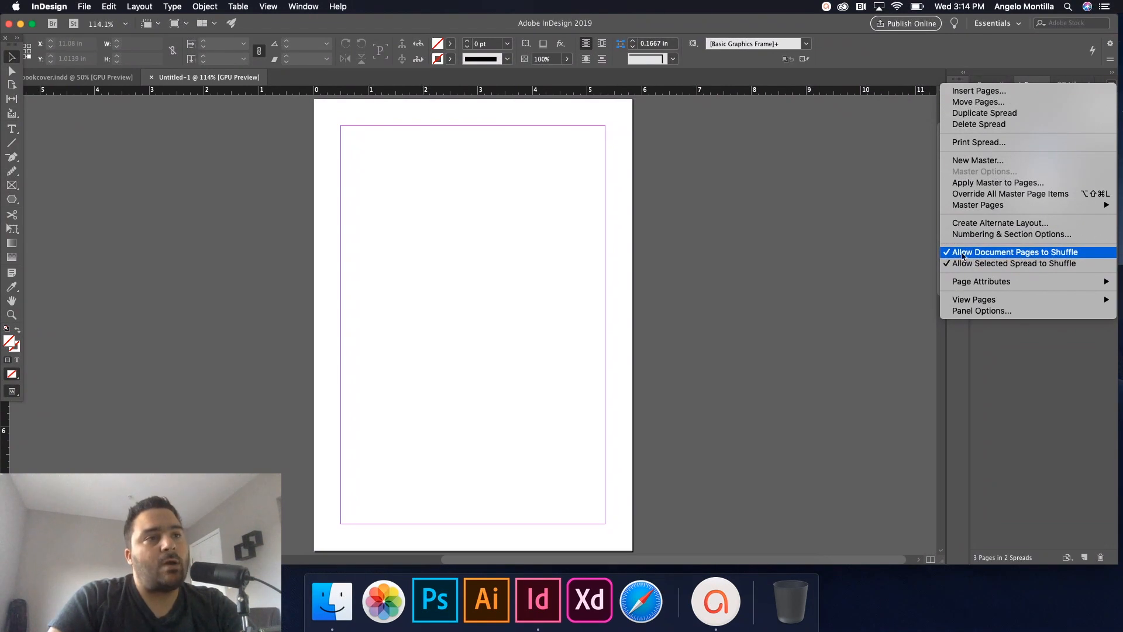
click(1049, 256)
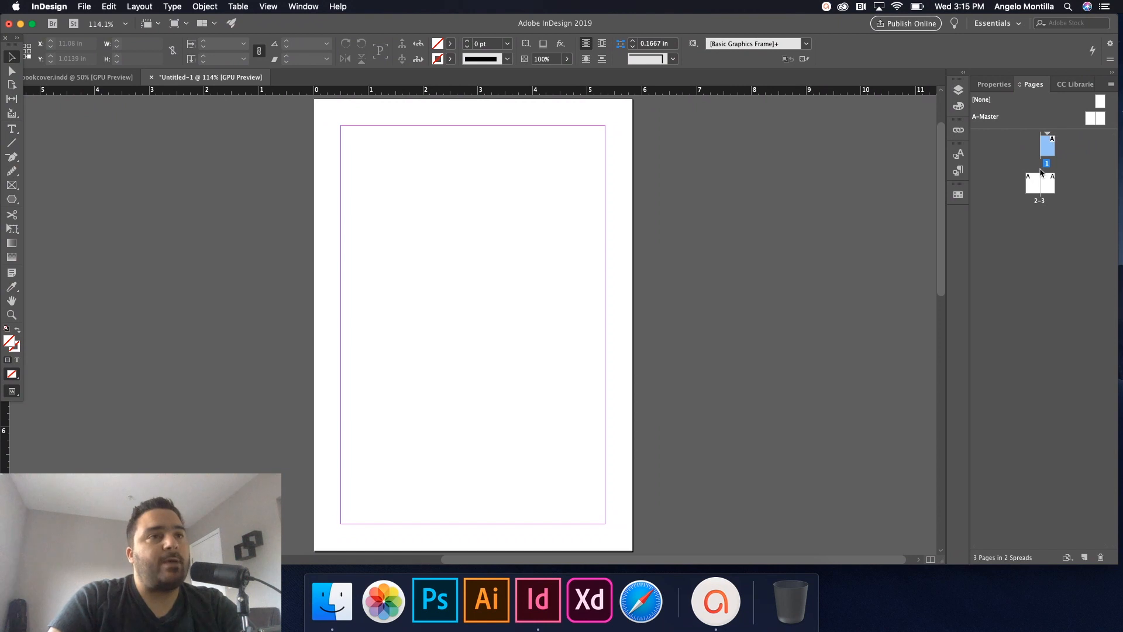
drag(1048, 148, 1026, 184)
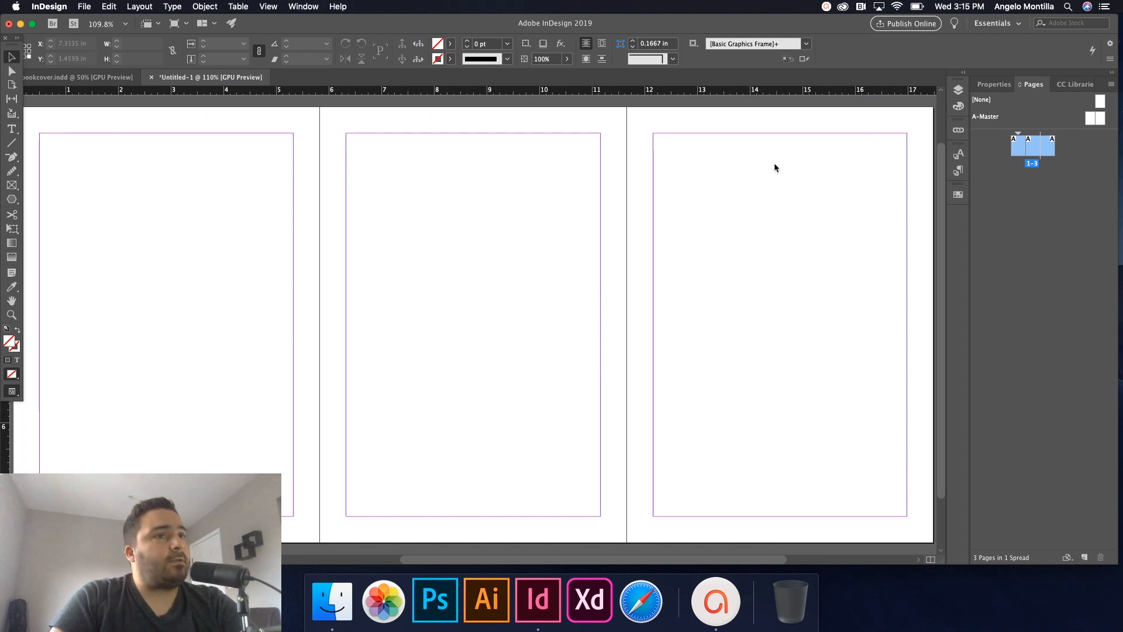
Select page 2 and set its linked margins to 0 in via Margins and Columns.
double_click(1039, 149)
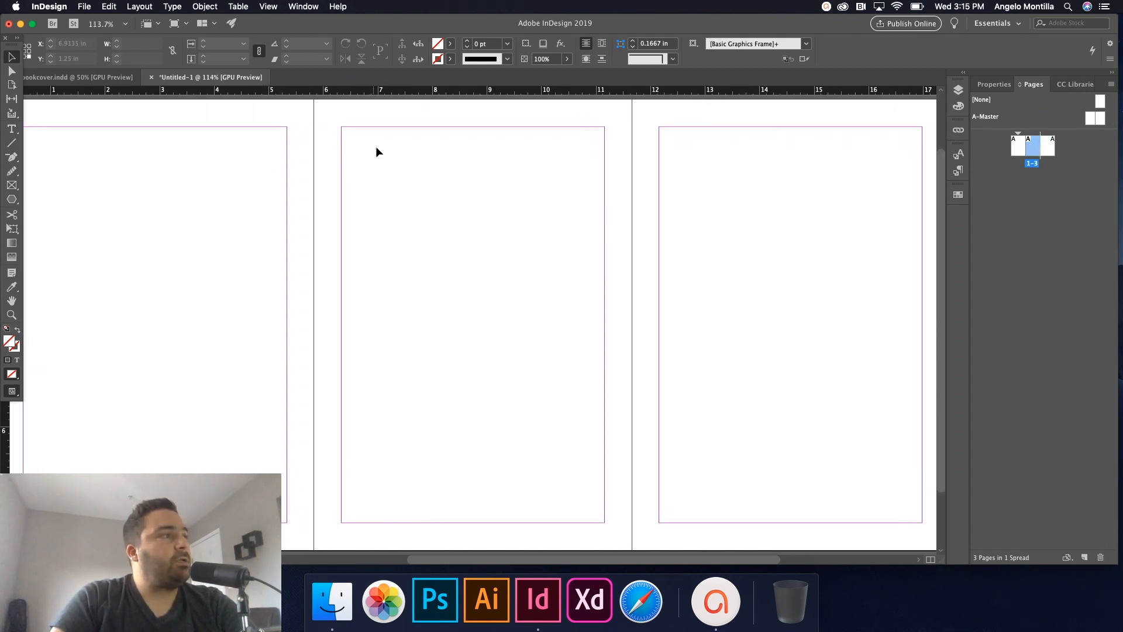
click(171, 5)
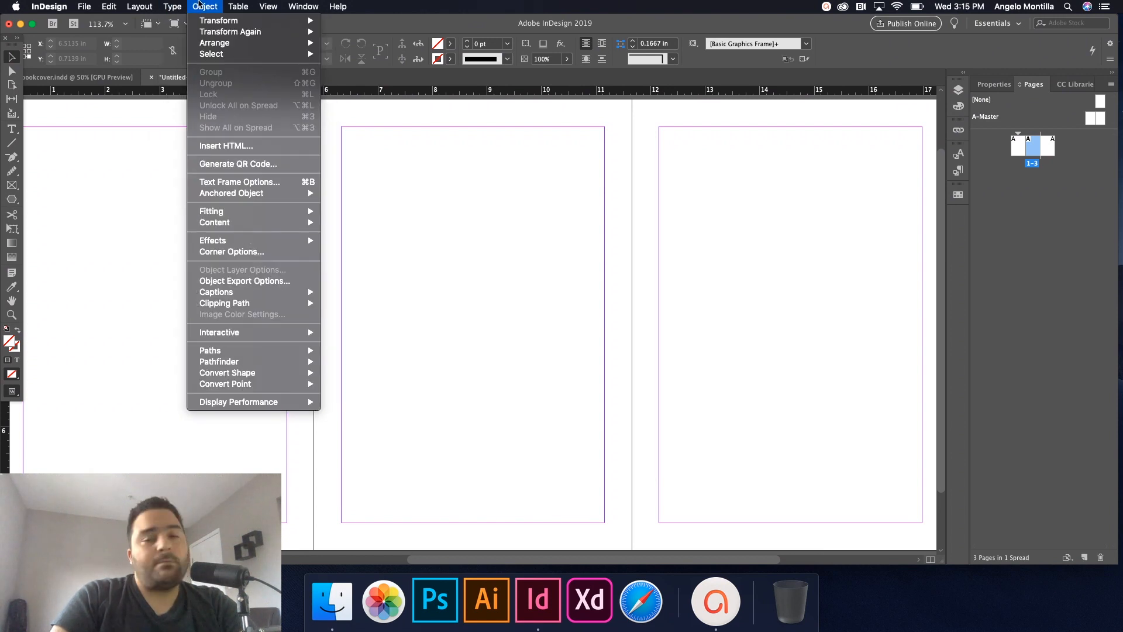
click(185, 5)
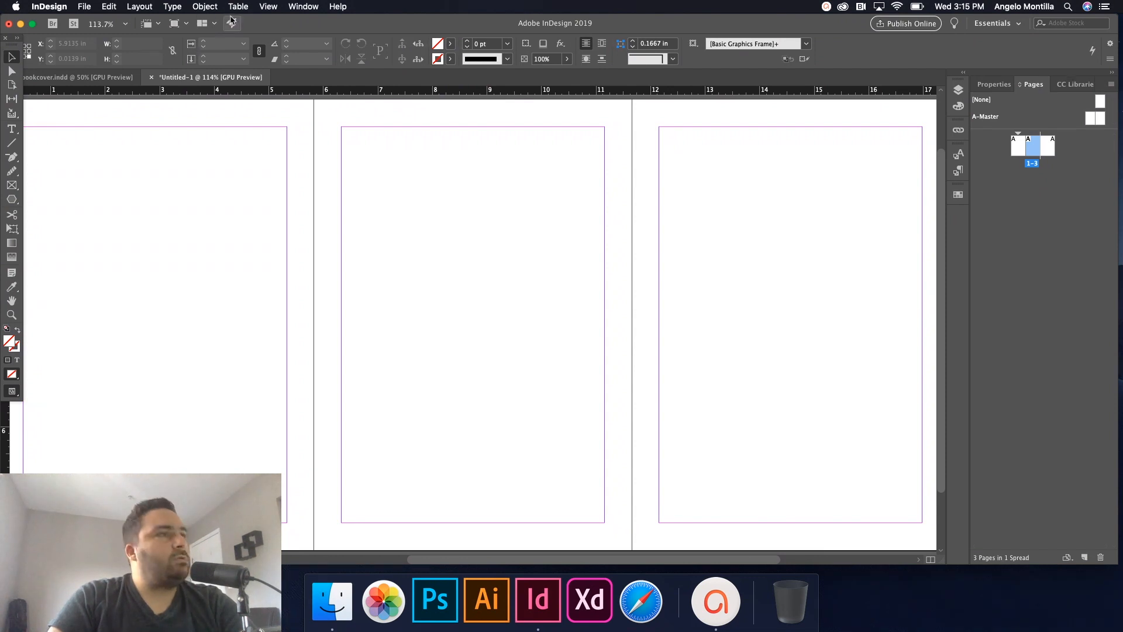
click(147, 7)
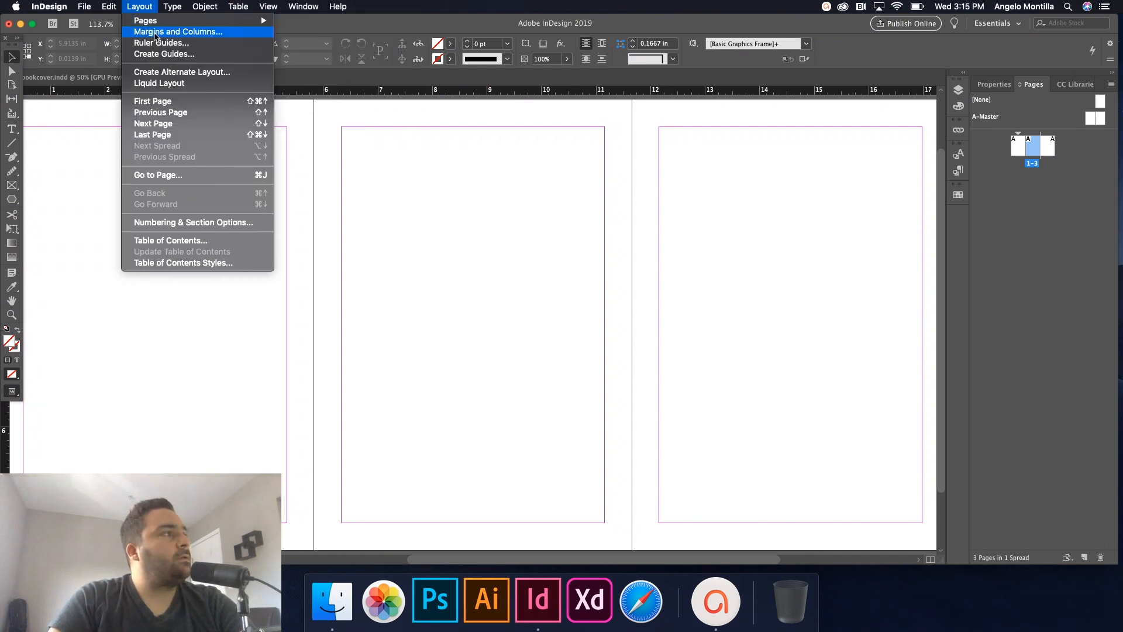
click(155, 33)
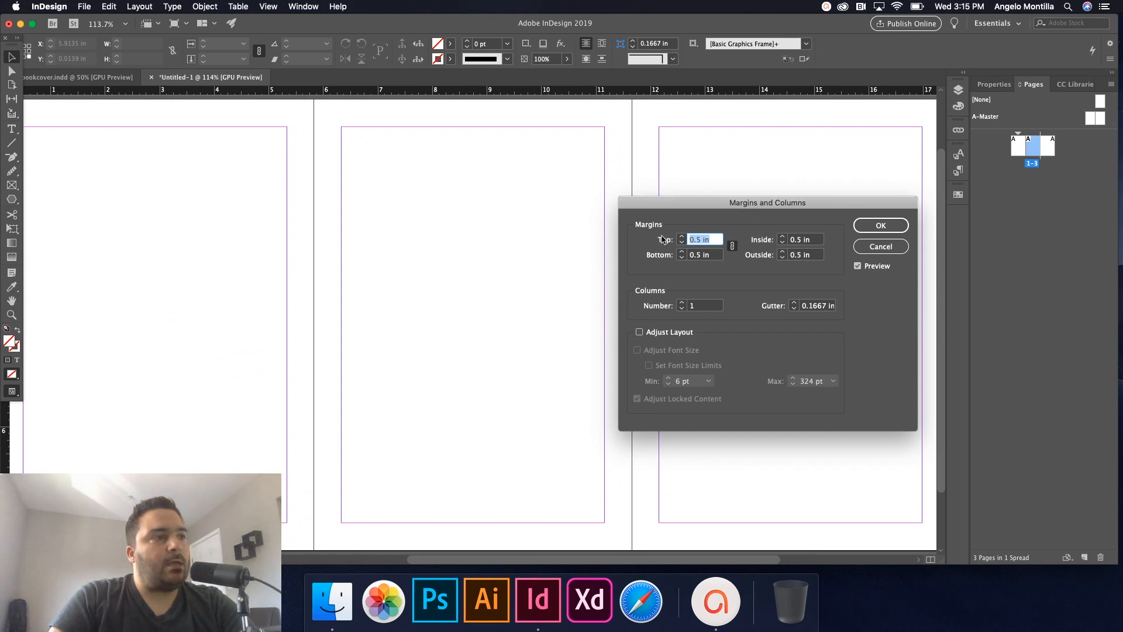
text(0)
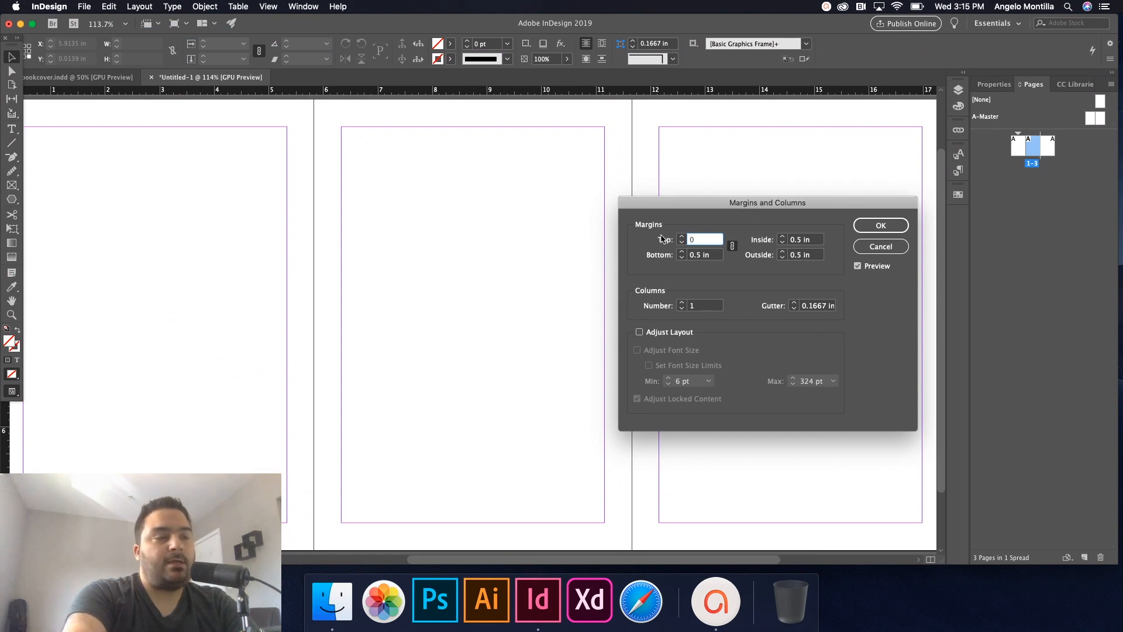
key(Tab)
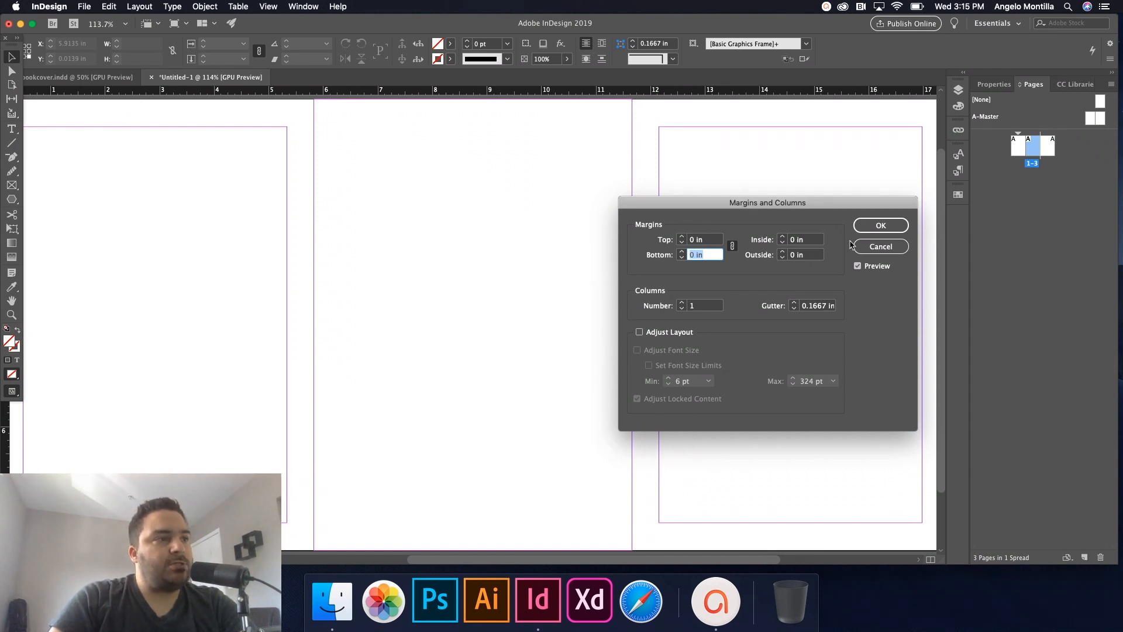
click(880, 225)
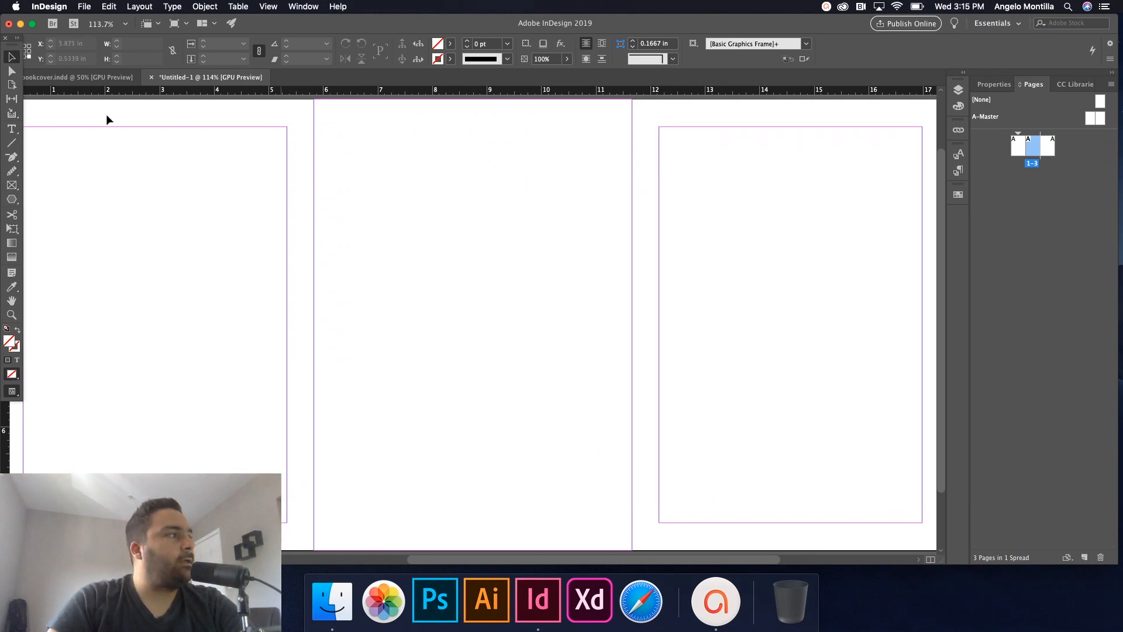
Use the Page tool to resize page 2 to 0.9 in wide as the spine.
click(12, 85)
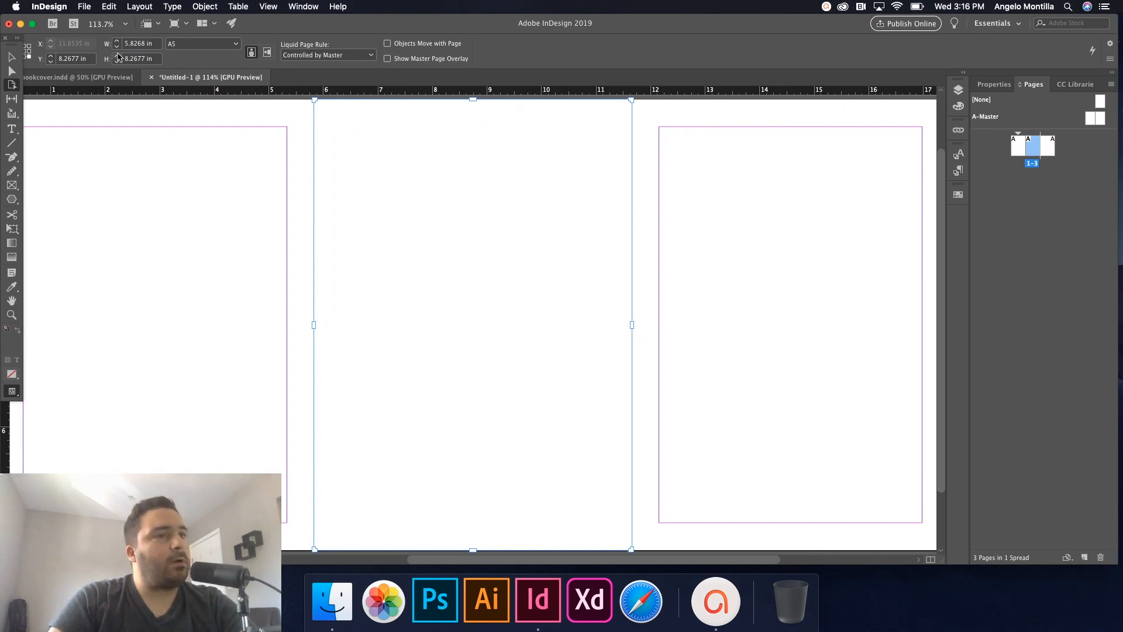
click(994, 85)
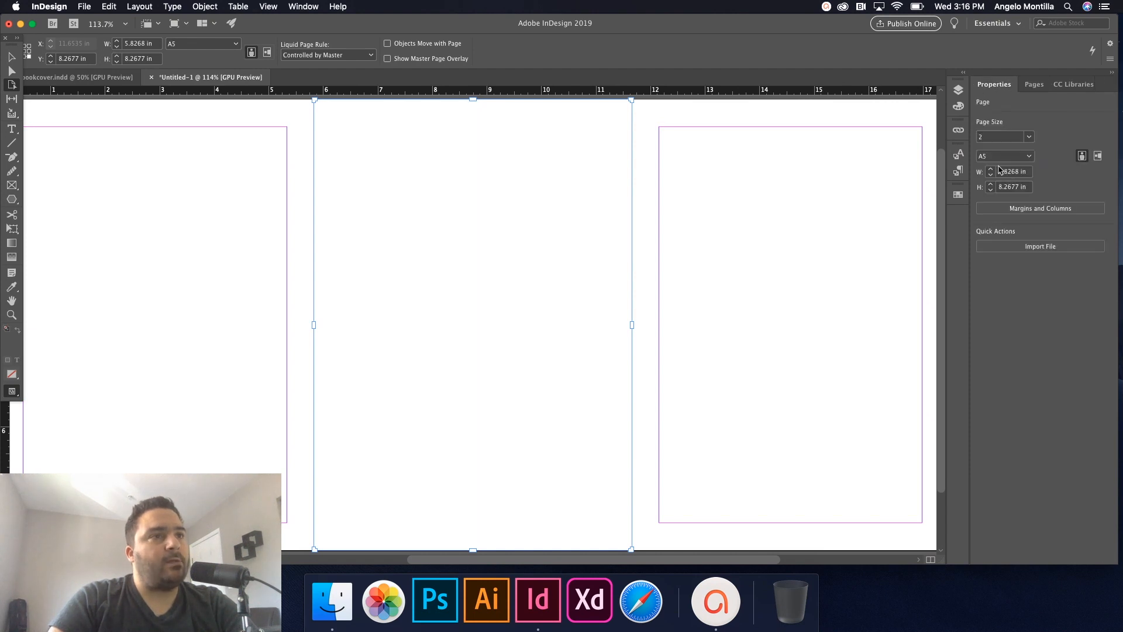
drag(1030, 171, 991, 170)
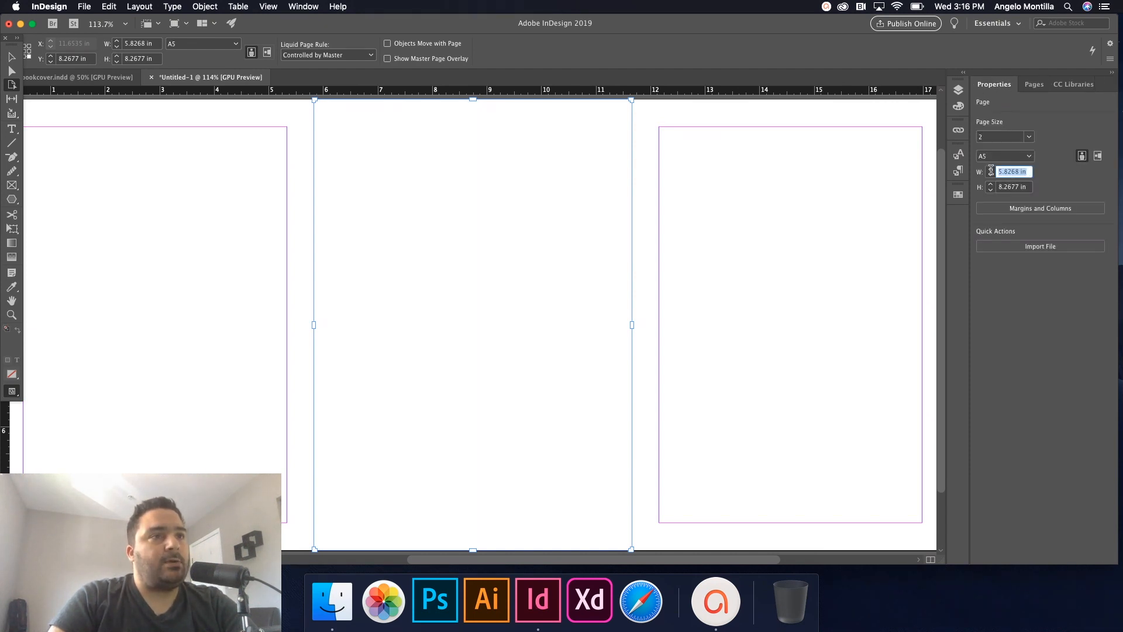
text(0.9)
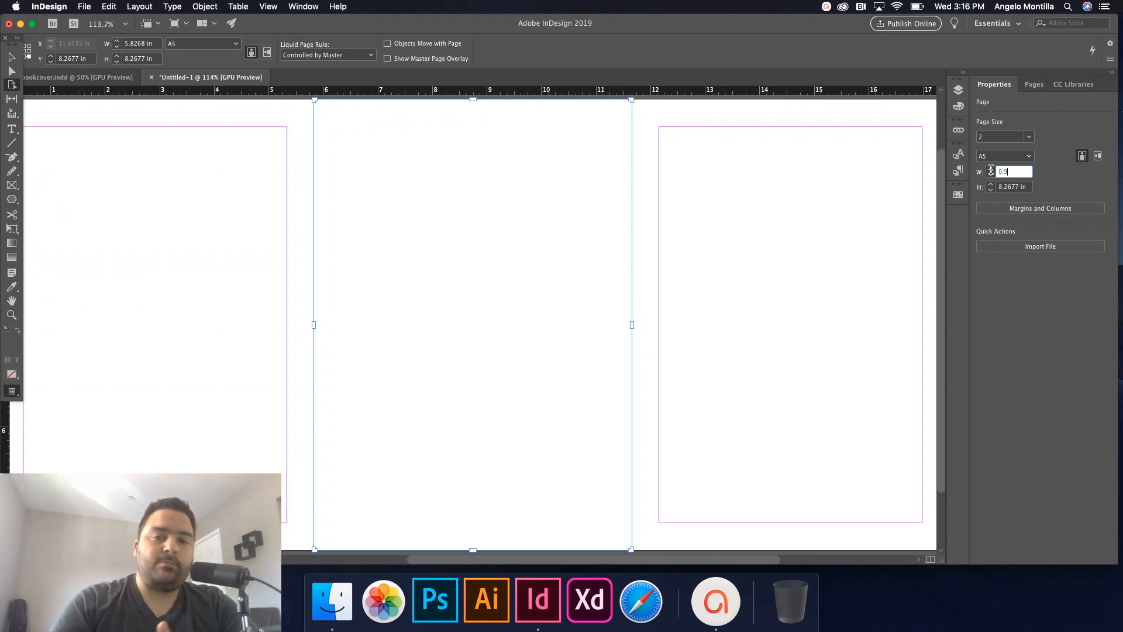
key(Tab)
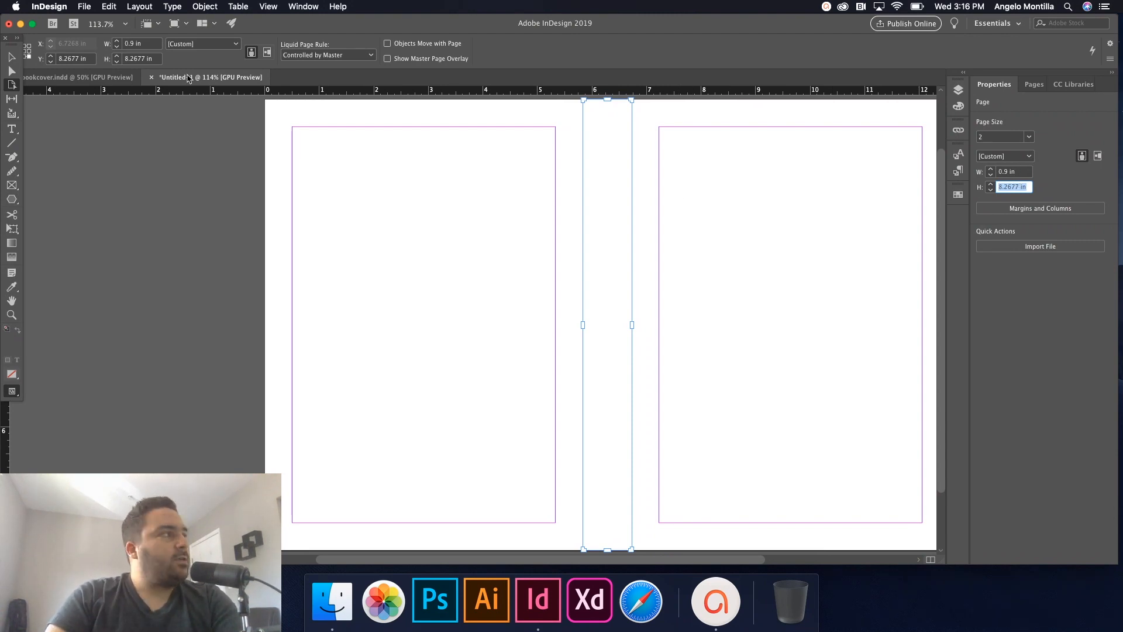
Switch to Preview mode, zoom to 100% and centre the spread in view.
click(11, 57)
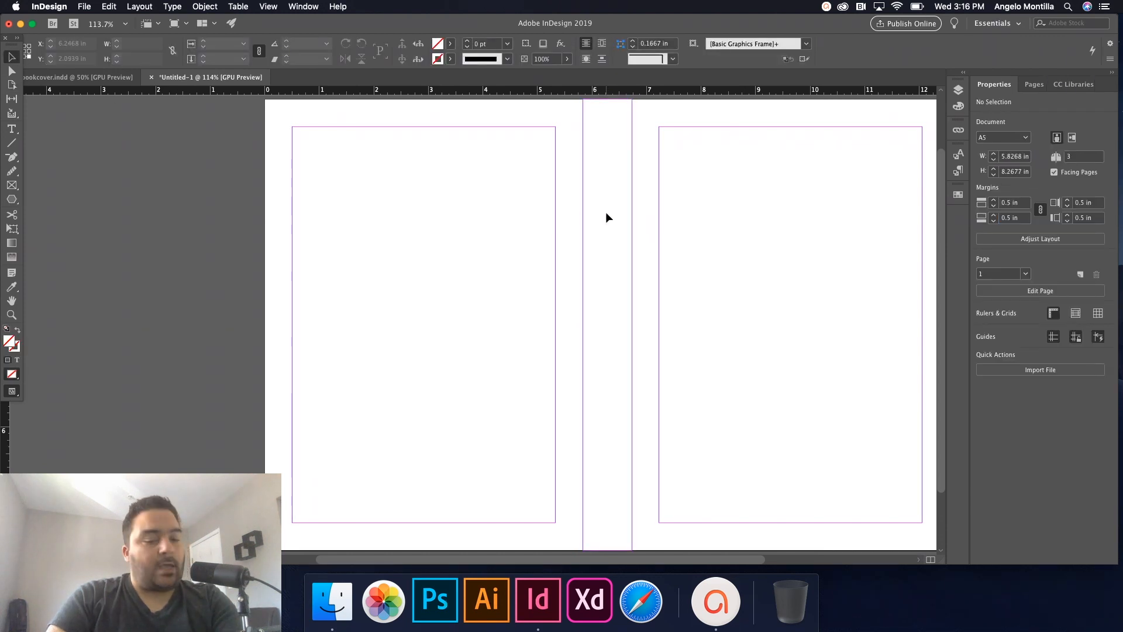
key(w)
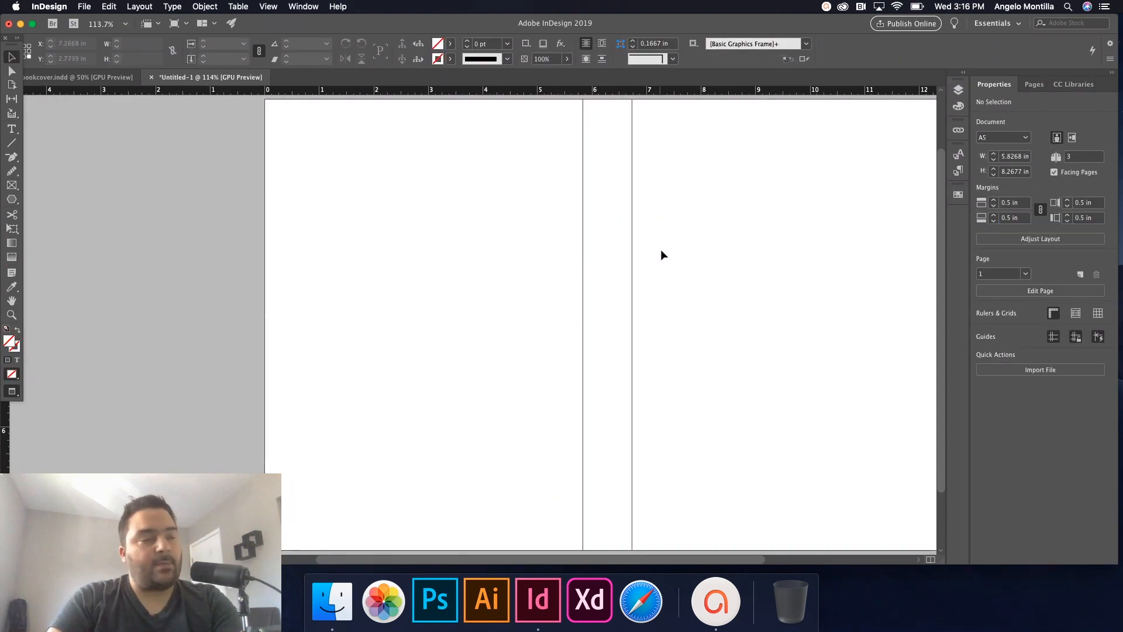
key(super+minus)
drag(802, 298, 769, 298)
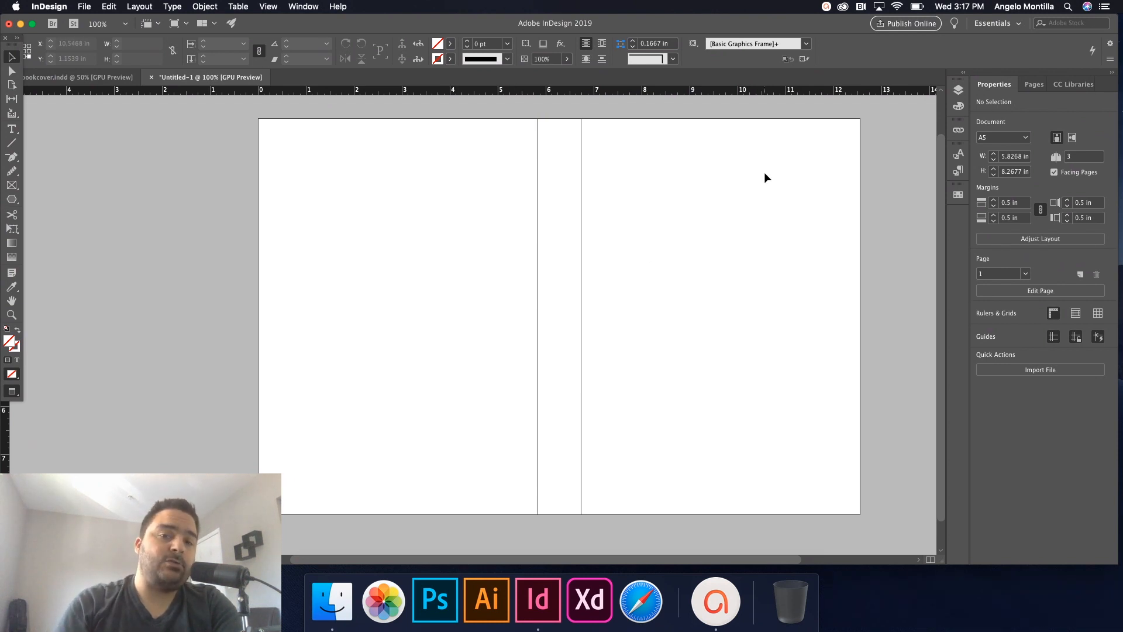
Return to bookcover.indd, zoom and pan to the blank third spread, and show the Pages panel.
click(97, 79)
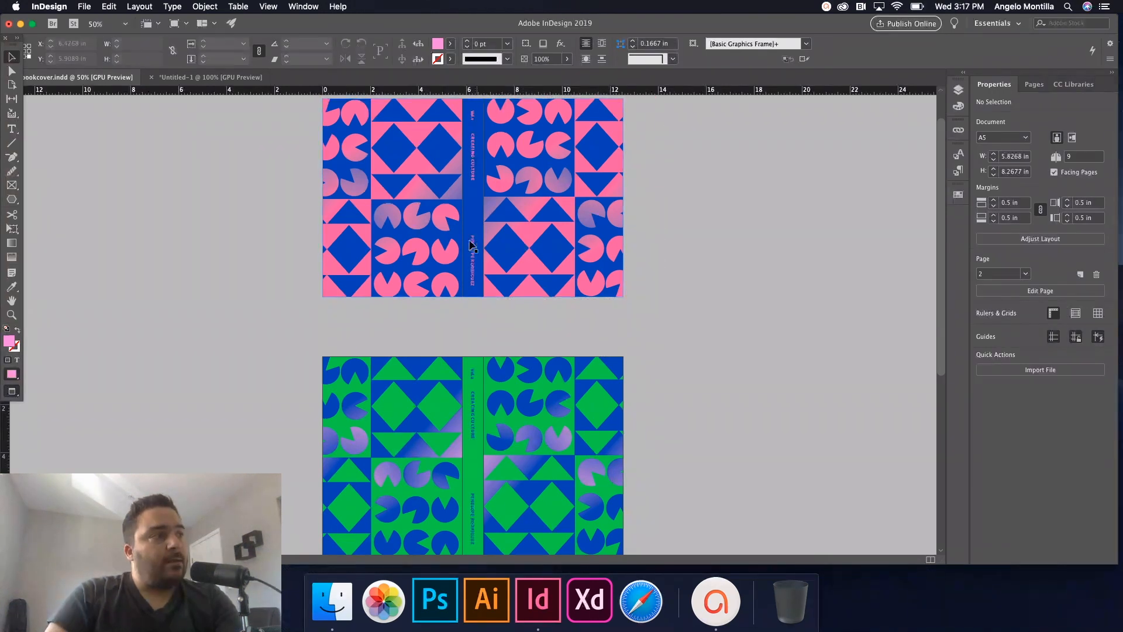
scroll(629, 391, down, 3)
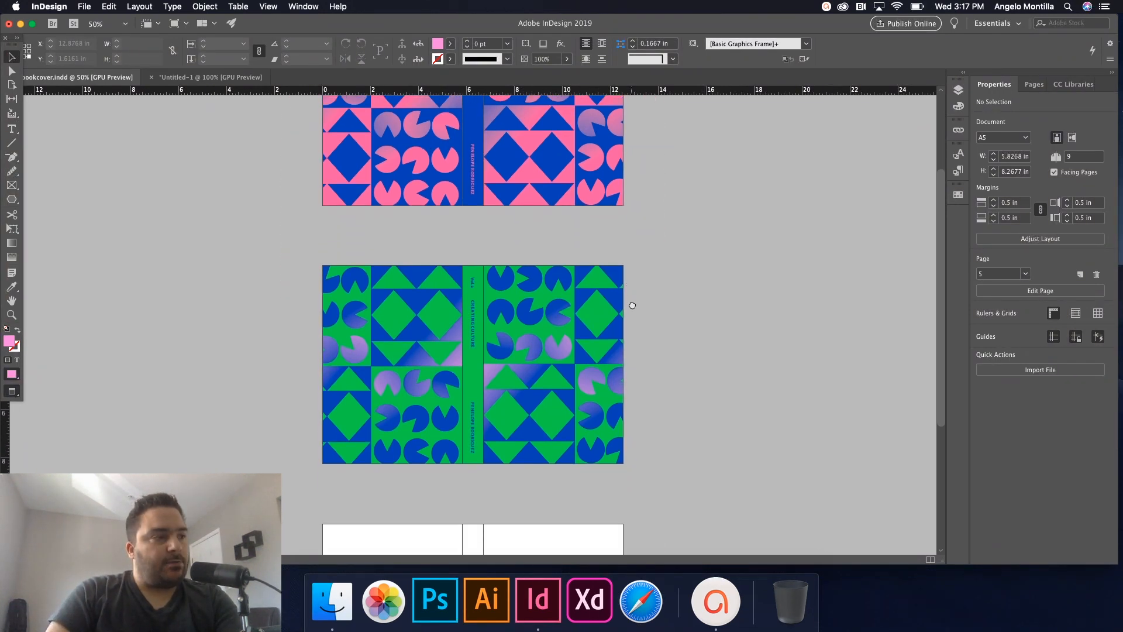
scroll(643, 380, up, 1)
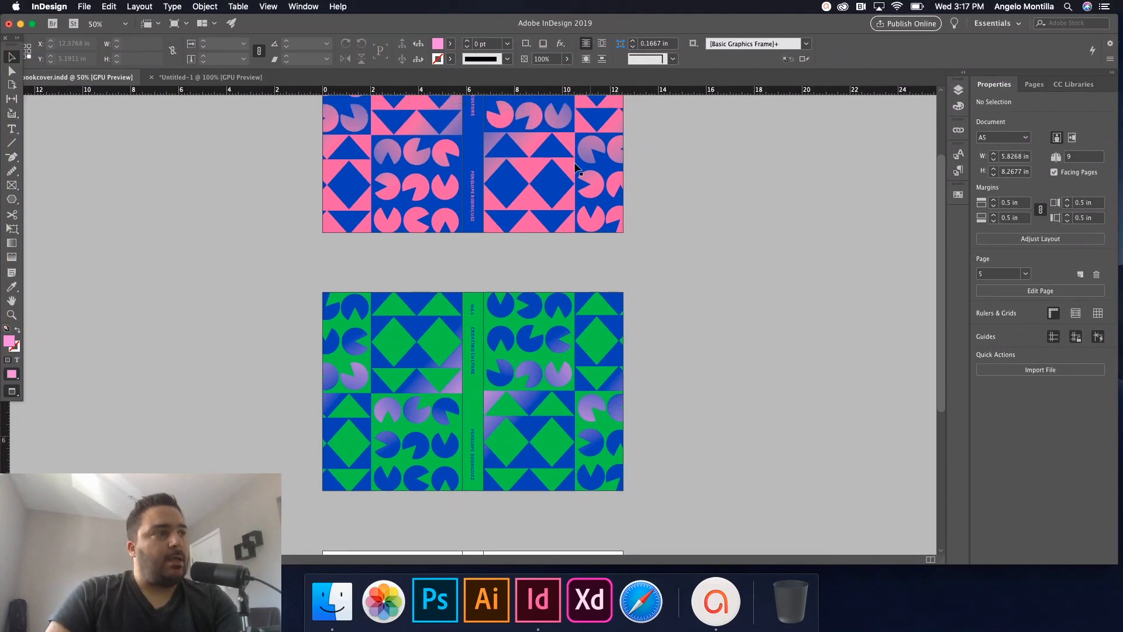
scroll(510, 201, up, 4)
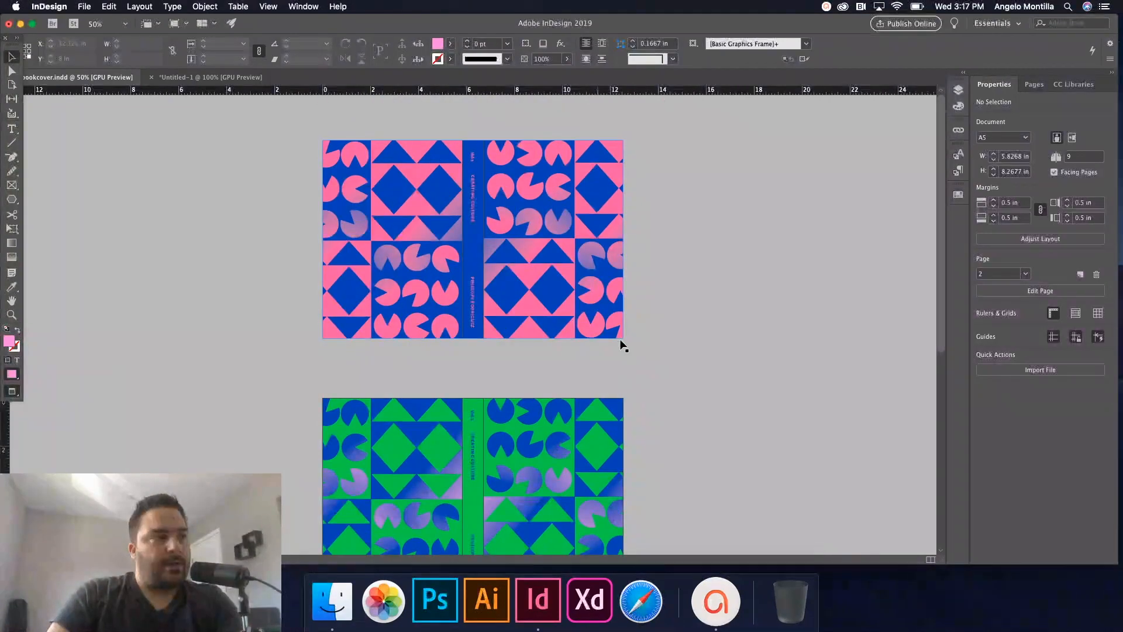
scroll(692, 427, down, 10)
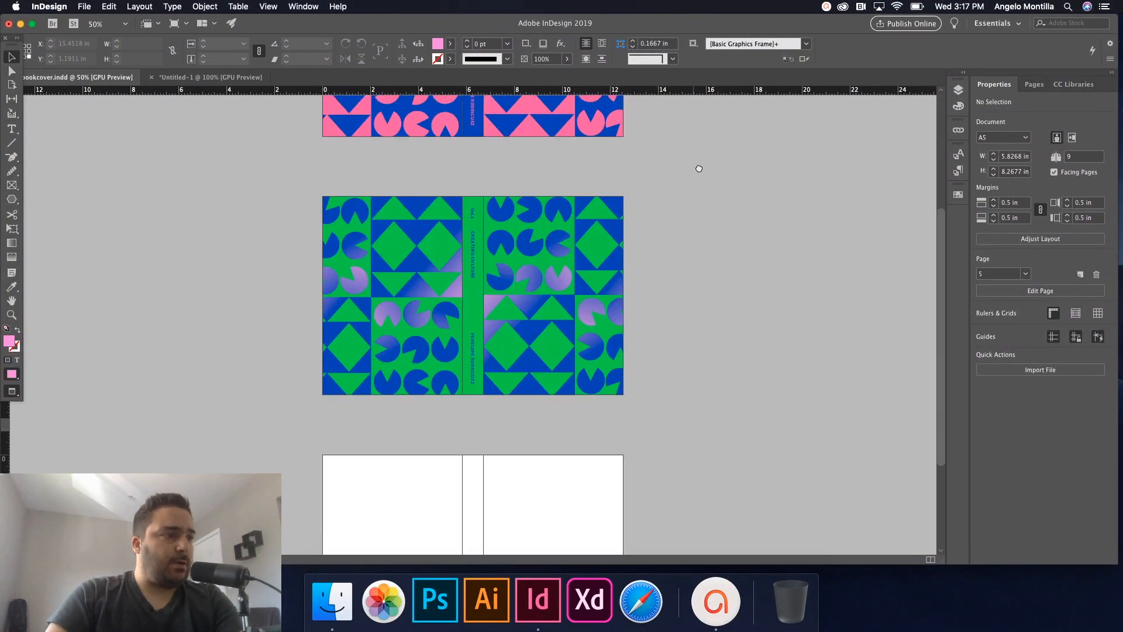
scroll(692, 350, down, 2)
key(super+equal)
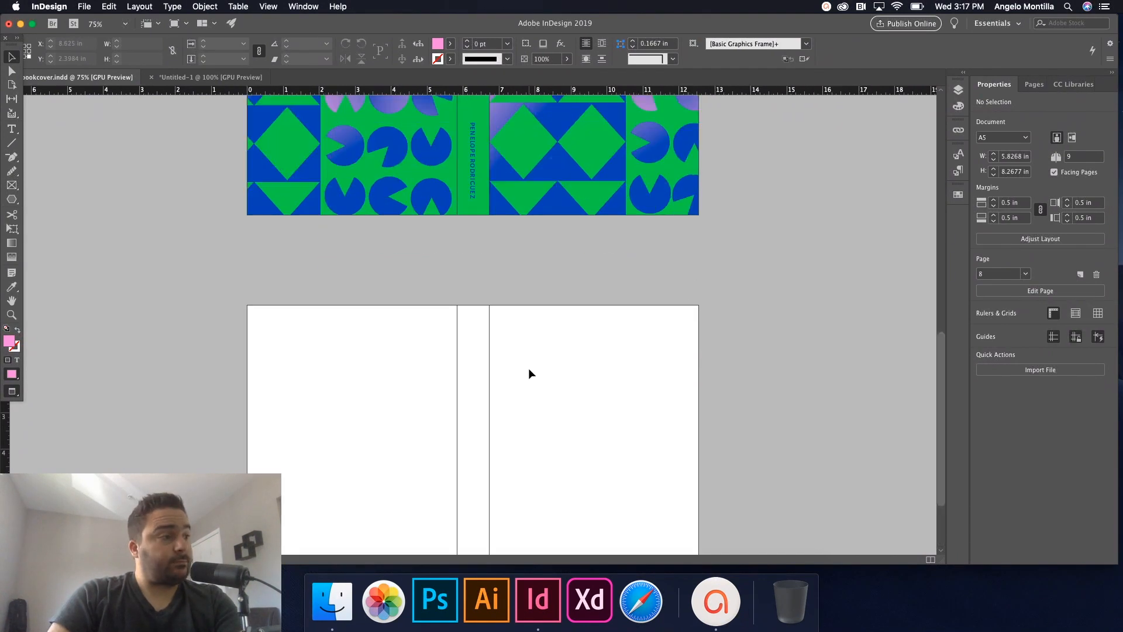
drag(622, 419, 642, 331)
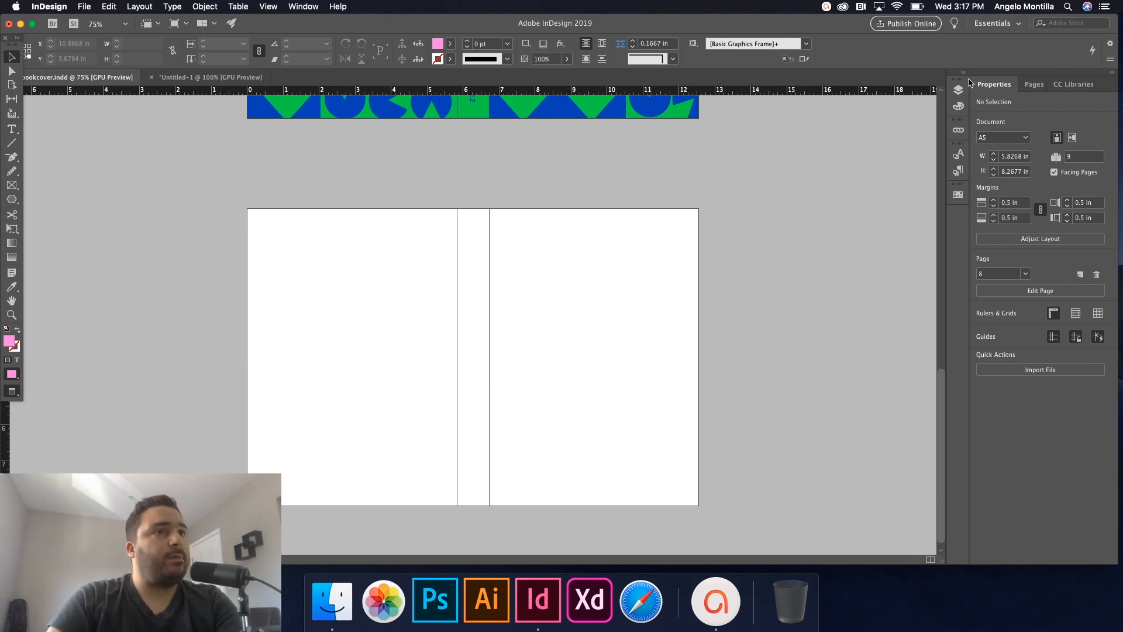
click(1034, 84)
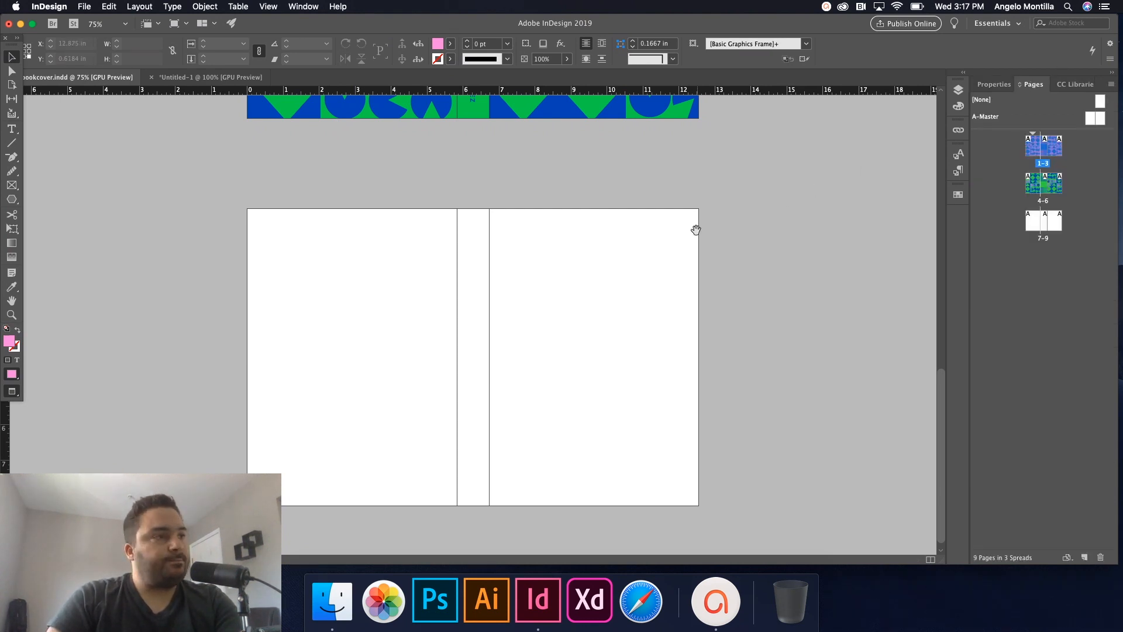
drag(695, 230, 762, 218)
Target the cover layer and draw a rectangle frame across the entire third spread.
click(958, 89)
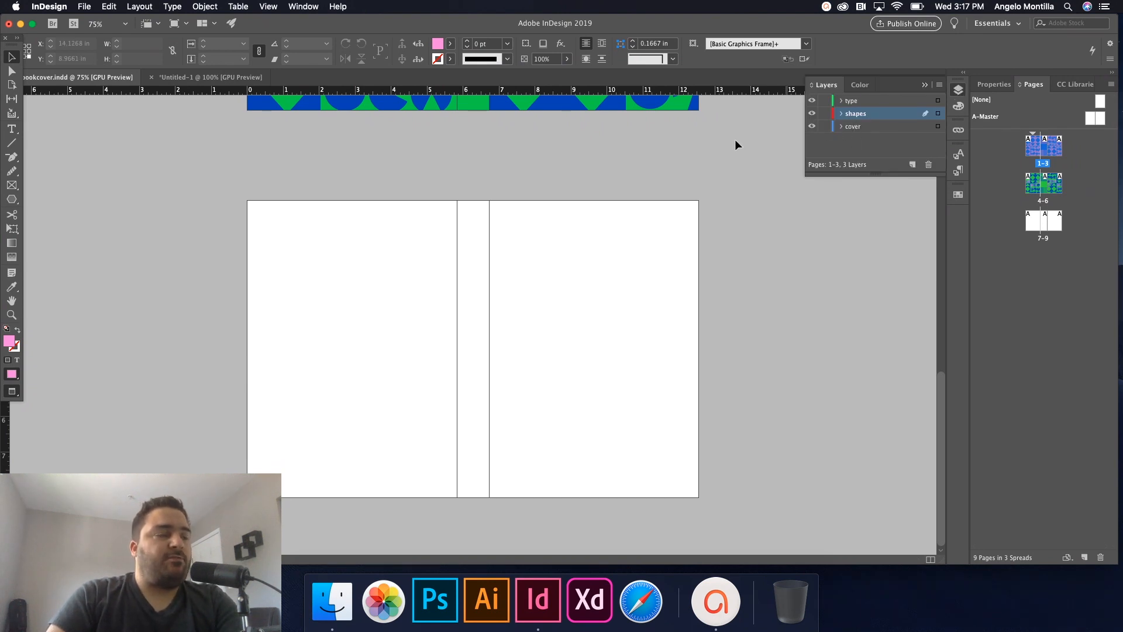
scroll(678, 168, up, 1)
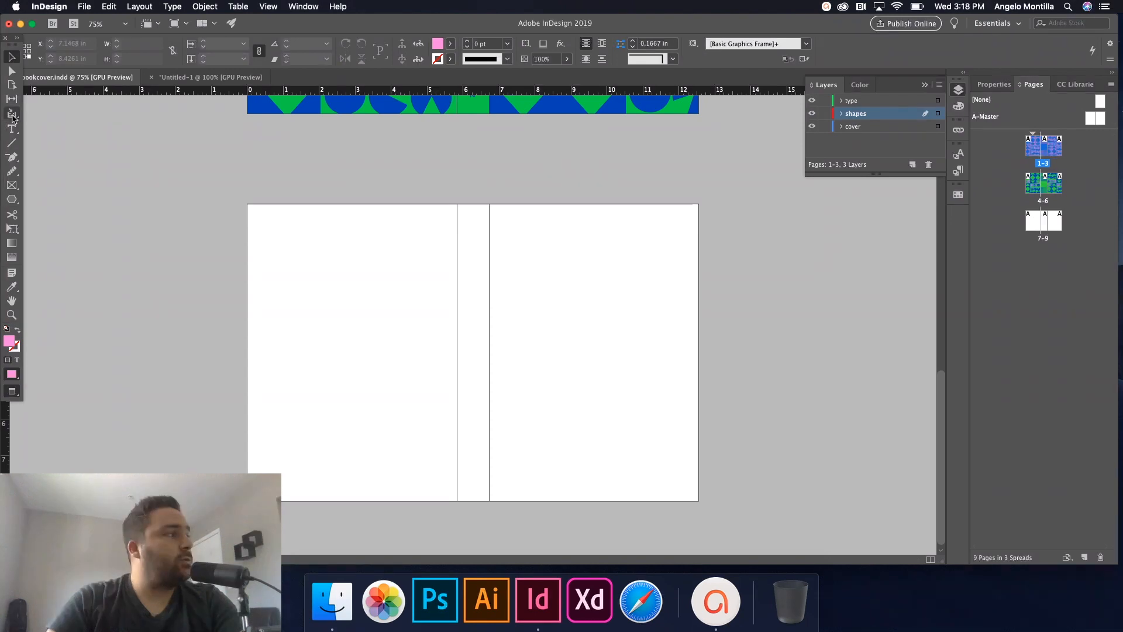
click(854, 126)
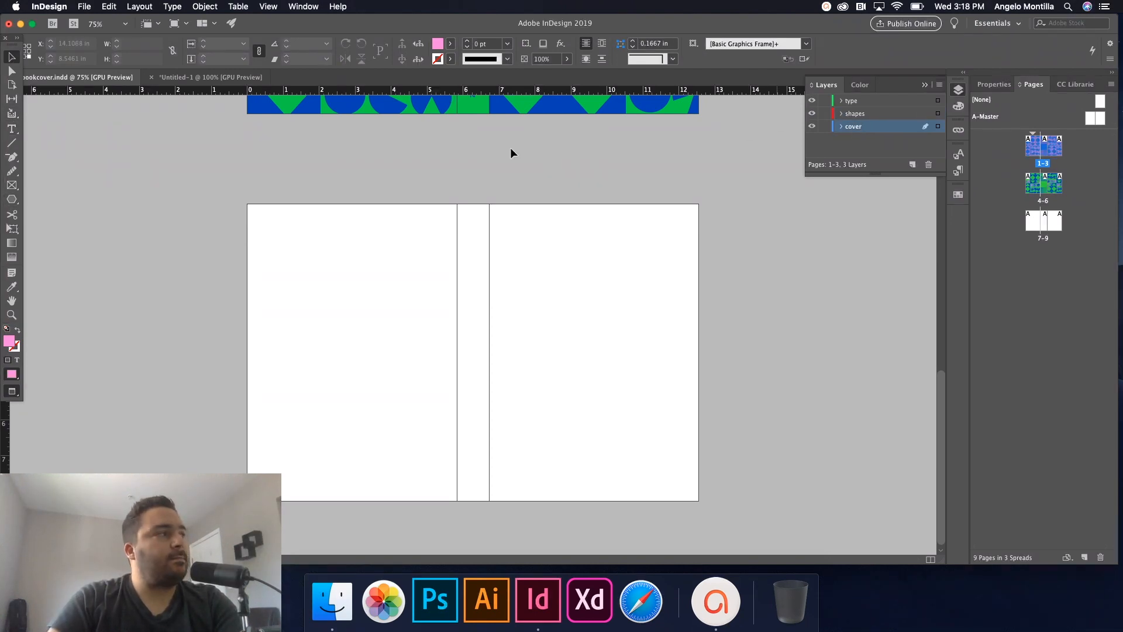
click(12, 185)
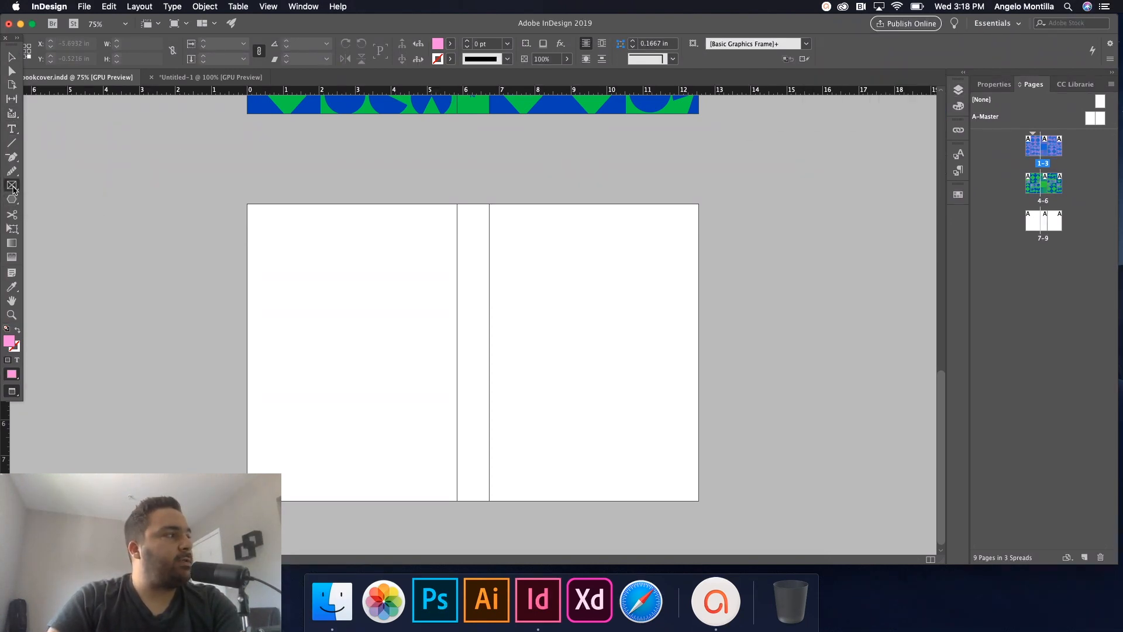
key(w)
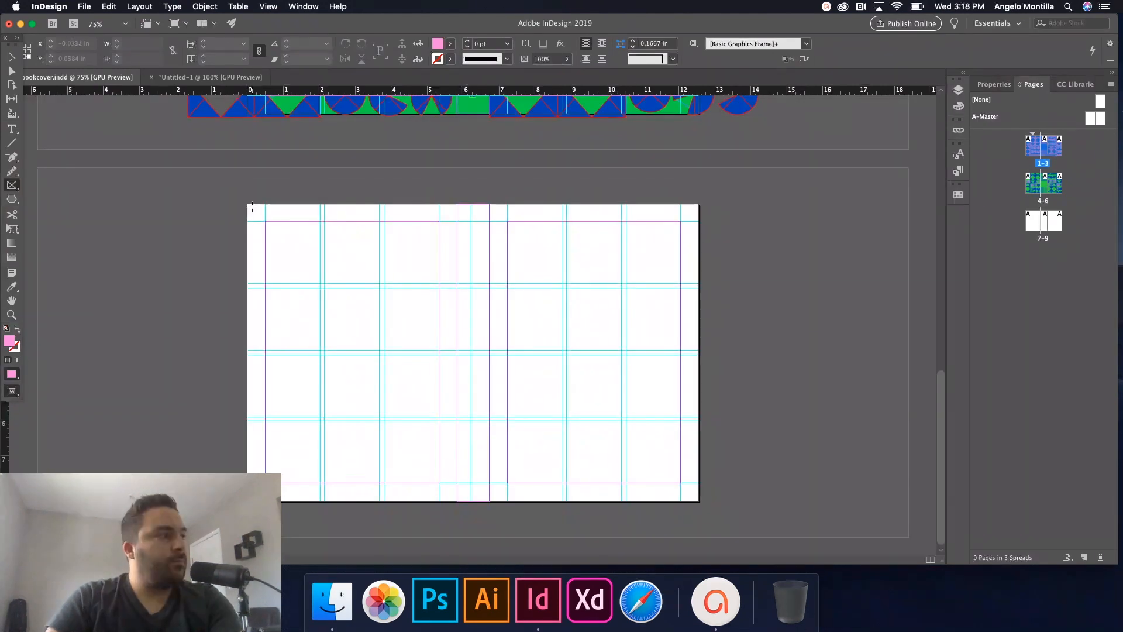
drag(248, 205, 700, 502)
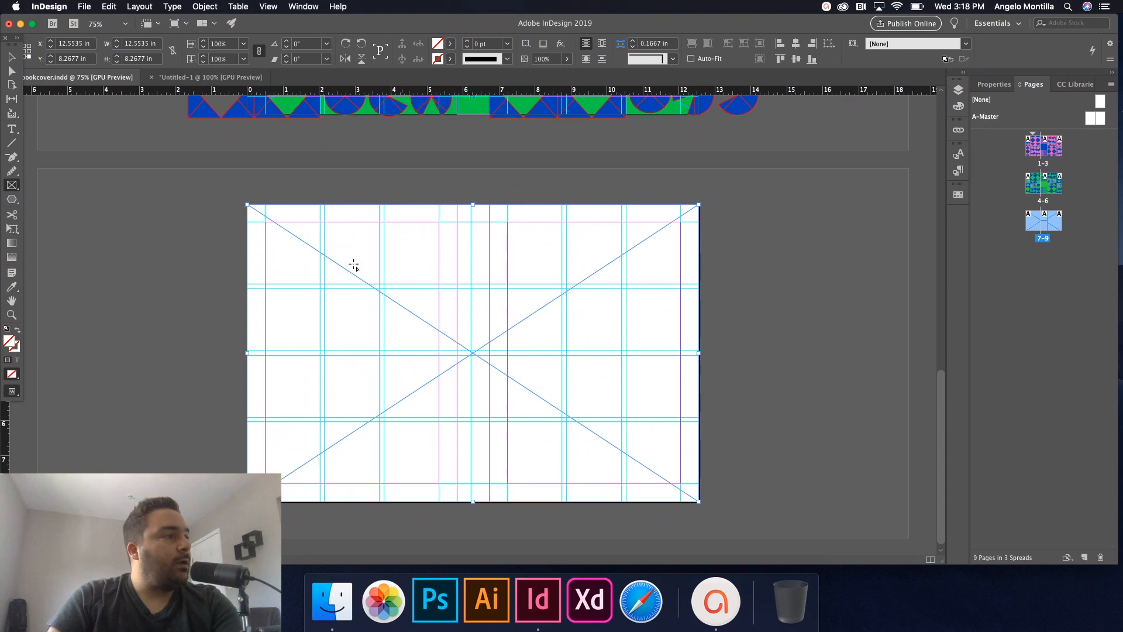
click(11, 57)
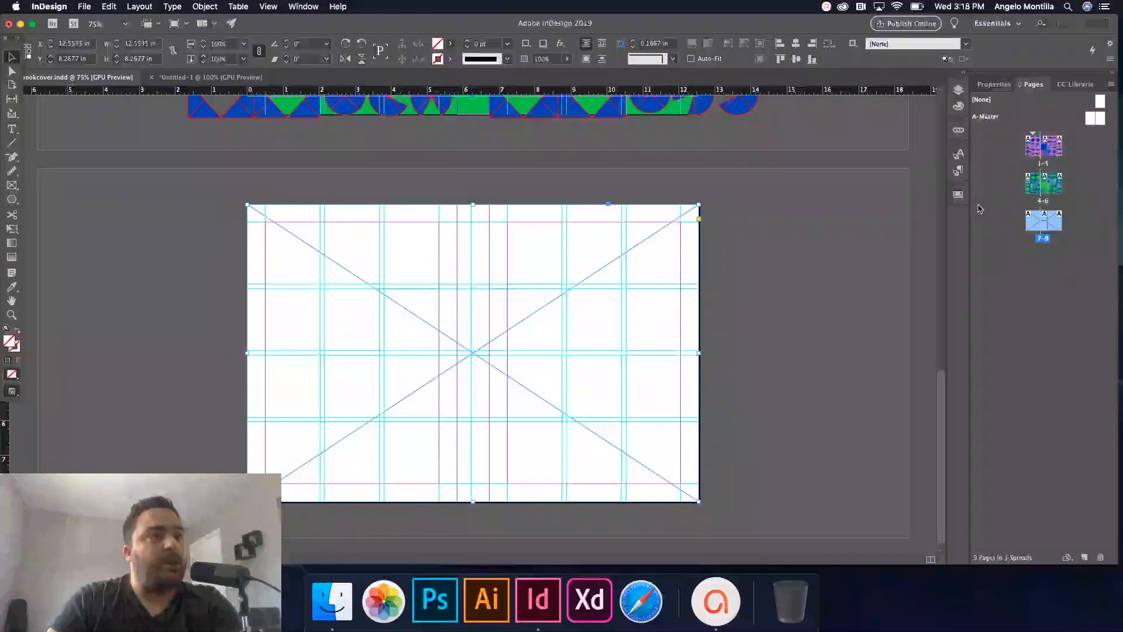
click(958, 195)
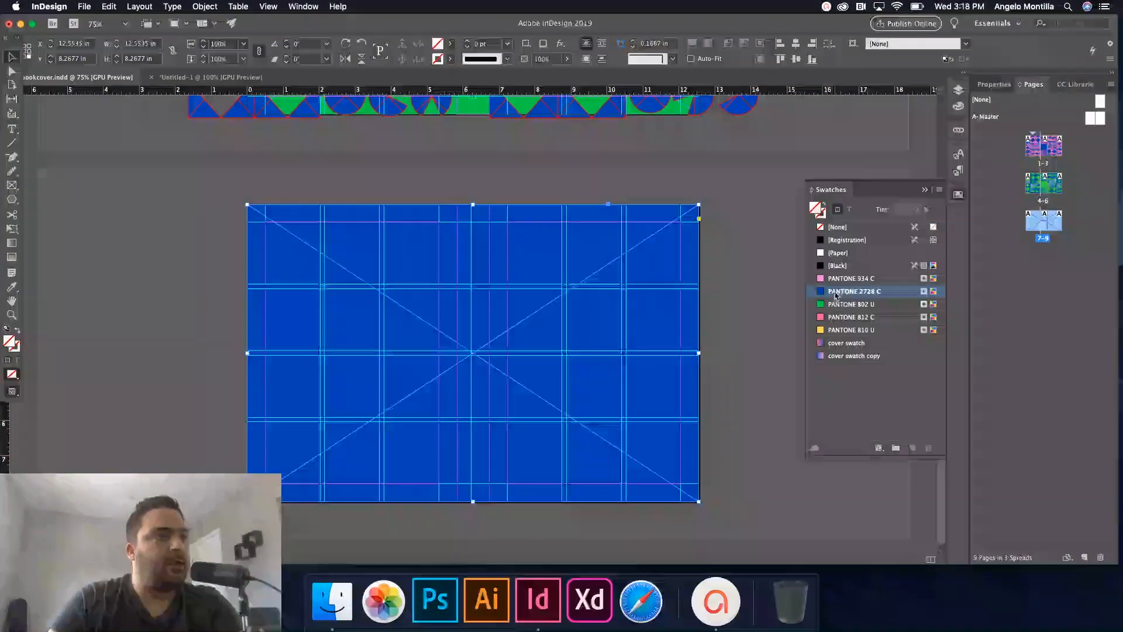
Fill the frame with PANTONE 2728 C blue and preview the spread without guides.
click(840, 291)
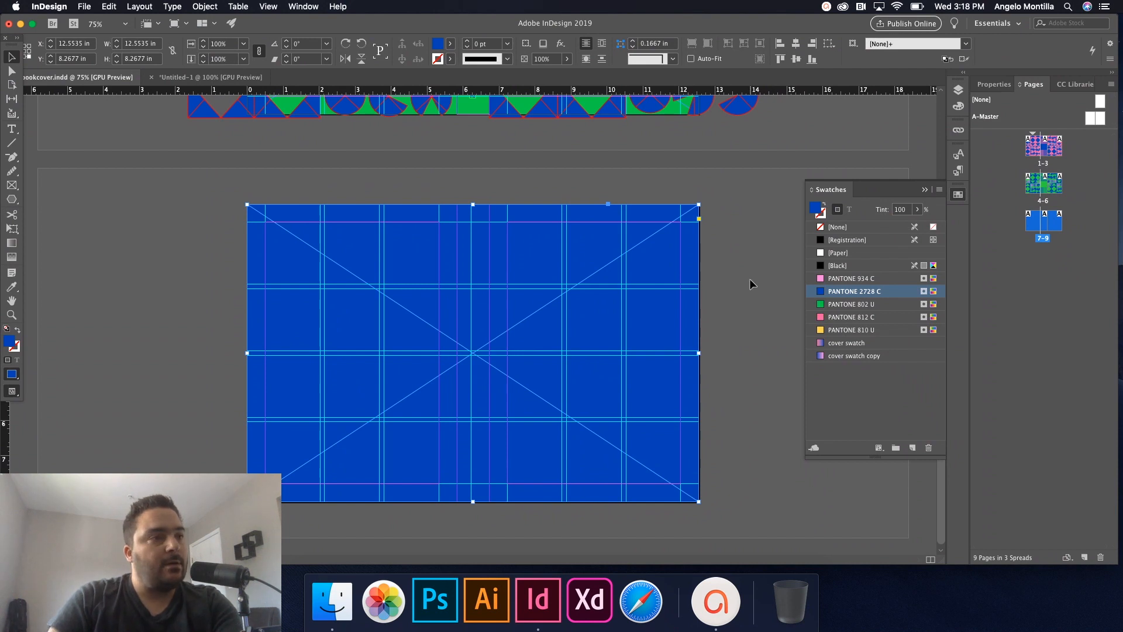
click(710, 275)
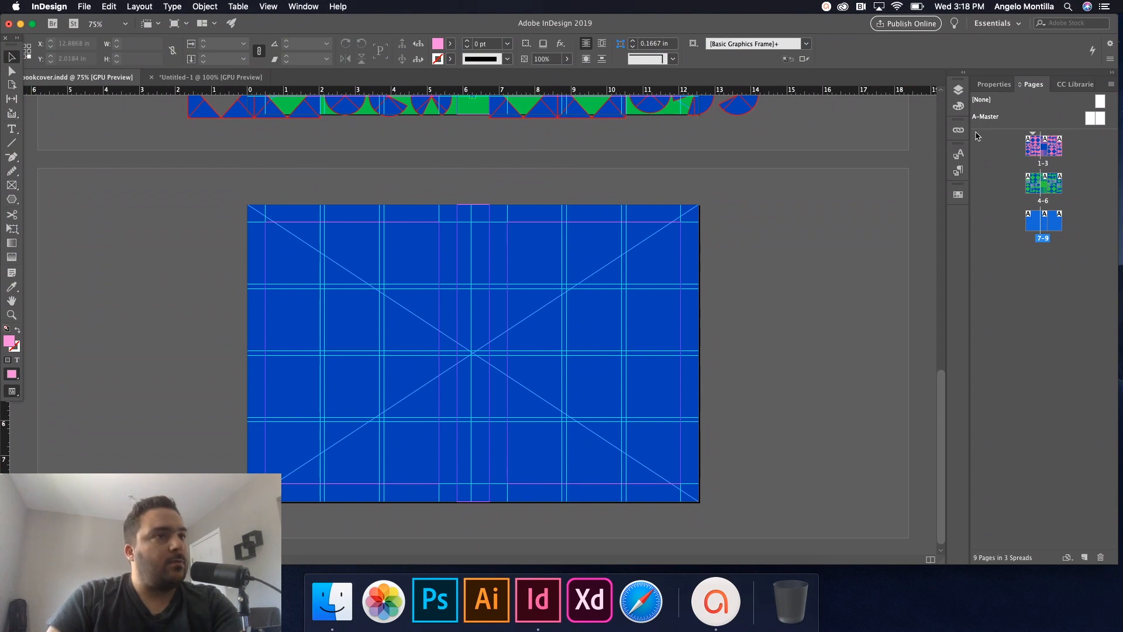
click(958, 91)
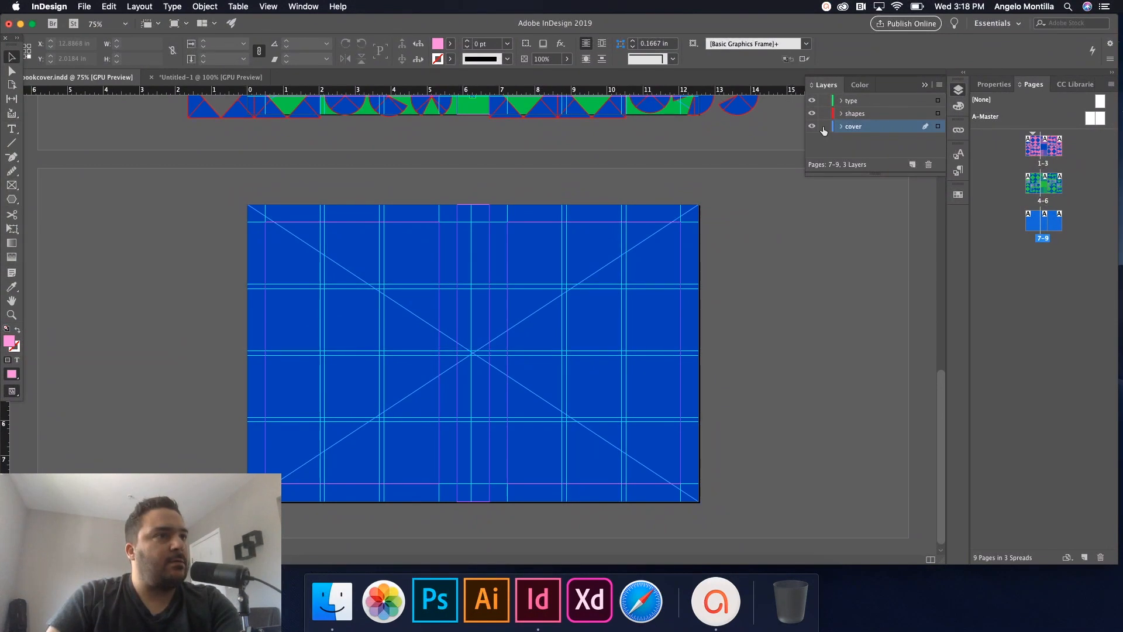
click(795, 215)
key(w)
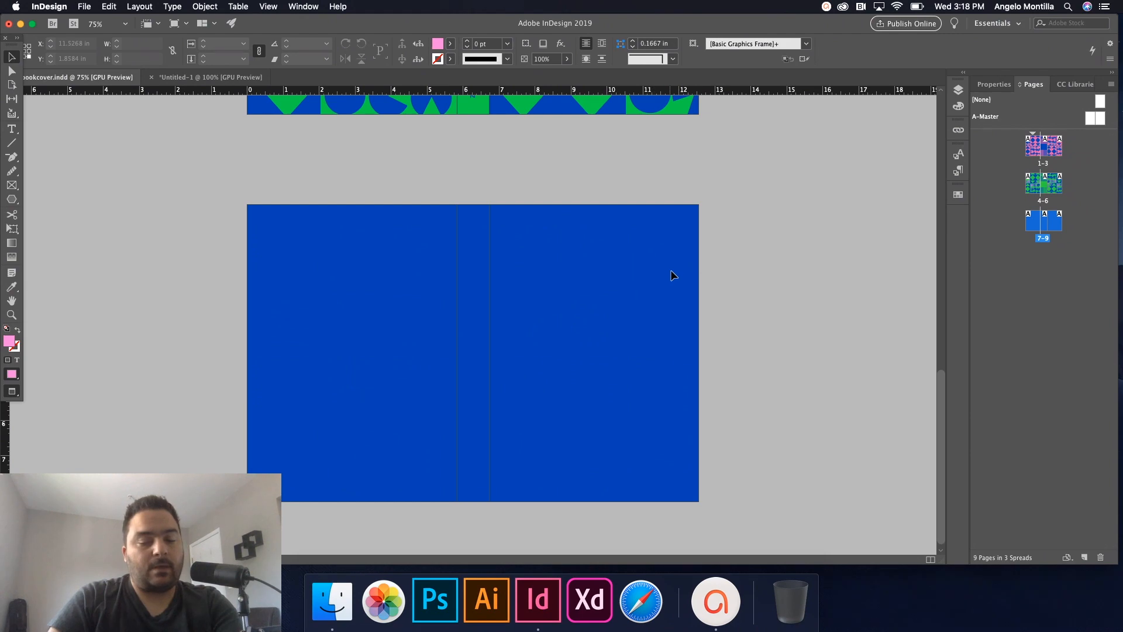
Turn guides back on and scroll up to the pink spread 1–3.
scroll(670, 269, up, 10)
scroll(735, 382, up, 5)
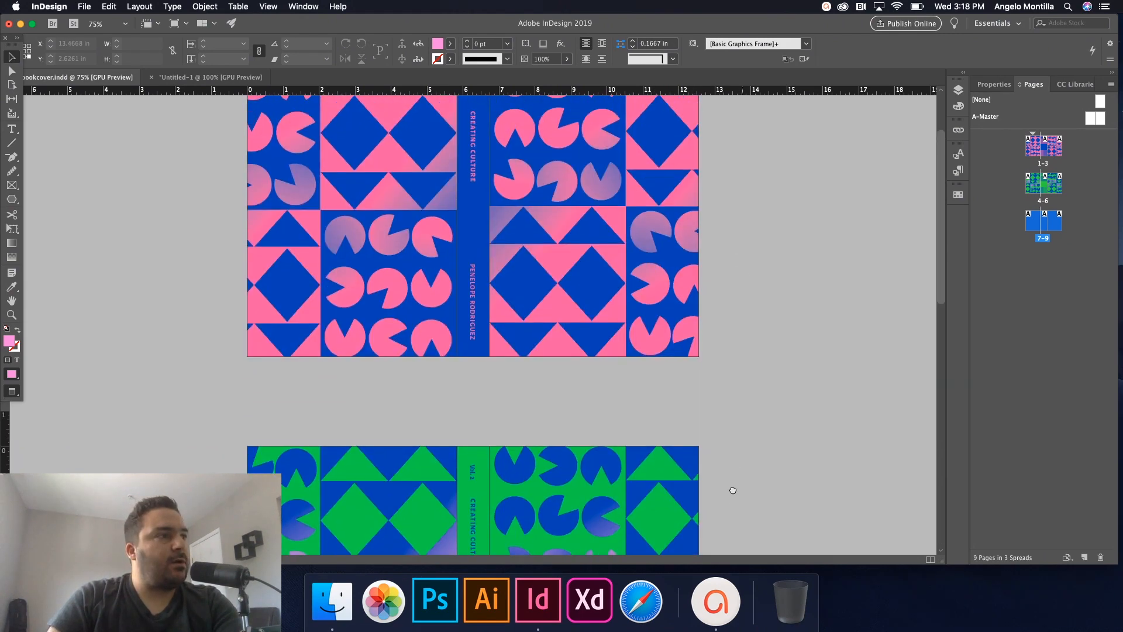
scroll(765, 223, down, 10)
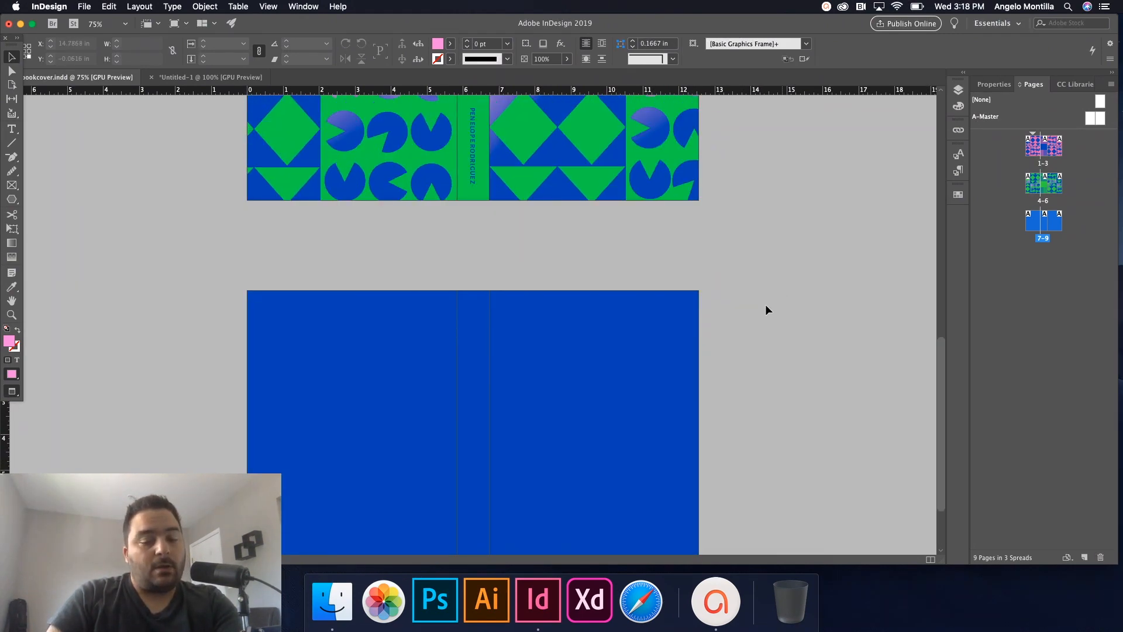
scroll(773, 295, down, 3)
key(w)
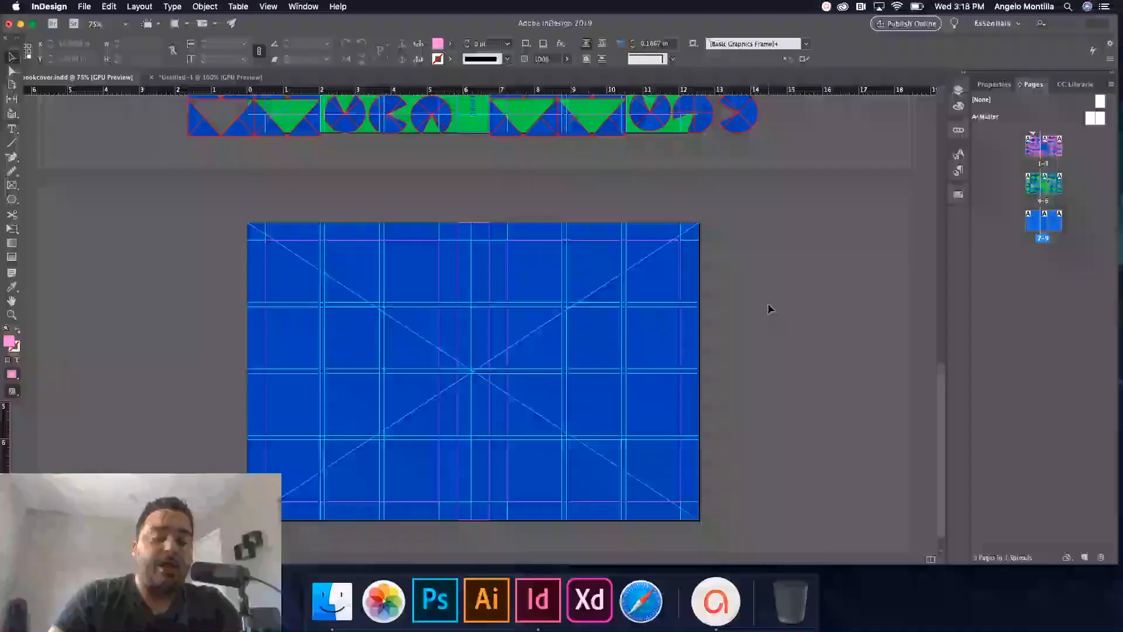
scroll(599, 316, up, 1)
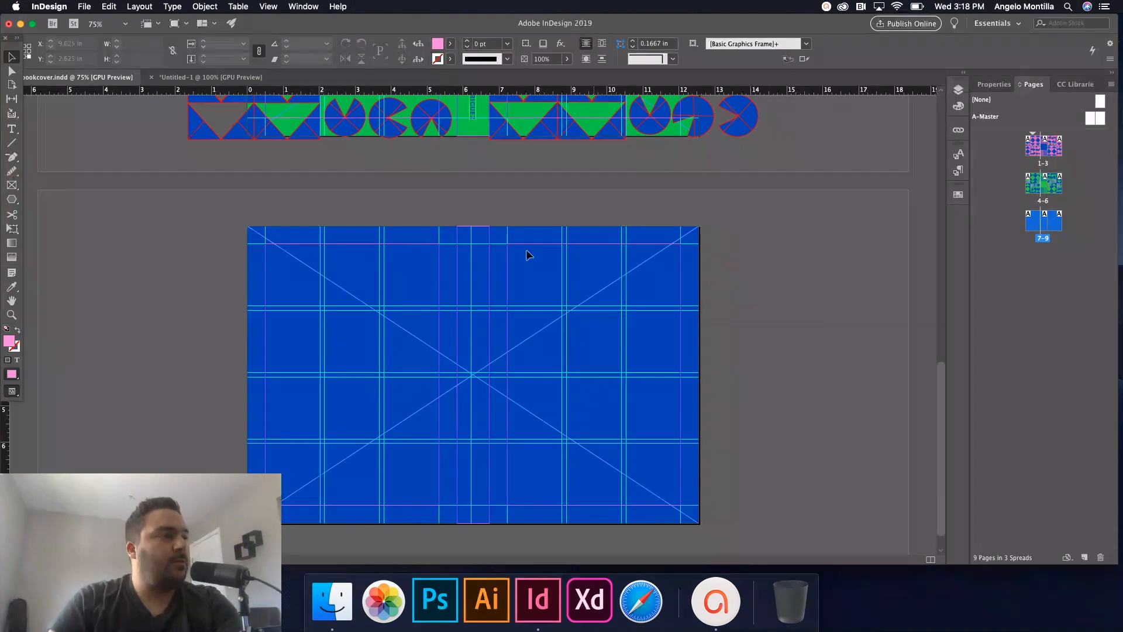
scroll(567, 287, up, 5)
scroll(562, 541, up, 8)
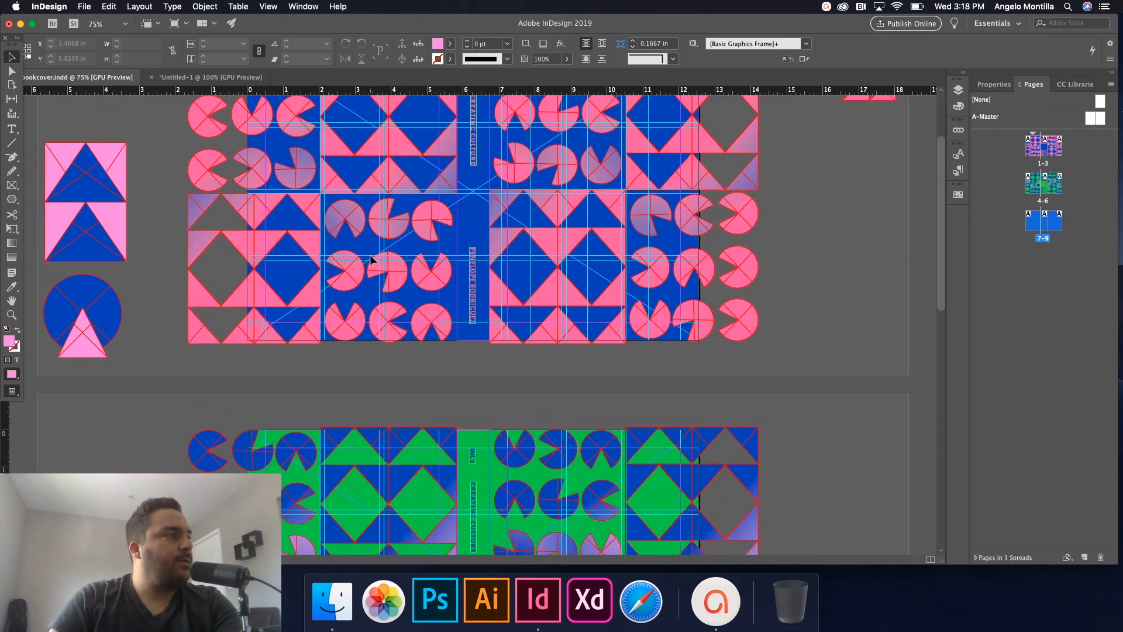
Copy the spare pink triangle and circle groups and paste them just right of the blue spread.
drag(79, 124, 126, 382)
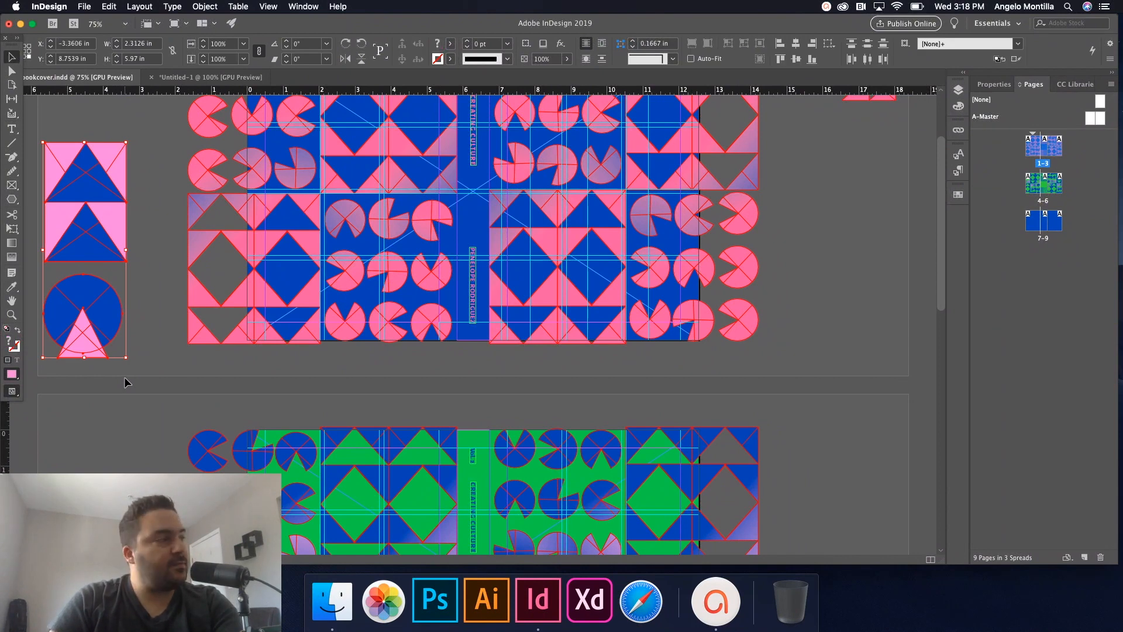
scroll(307, 439, down, 13)
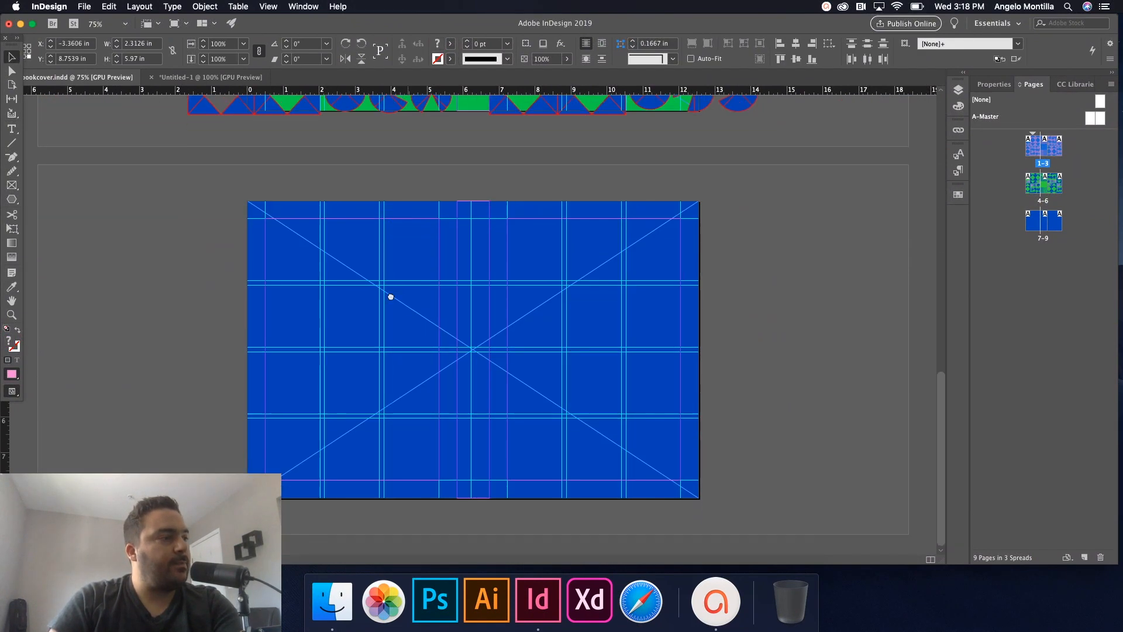
click(582, 332)
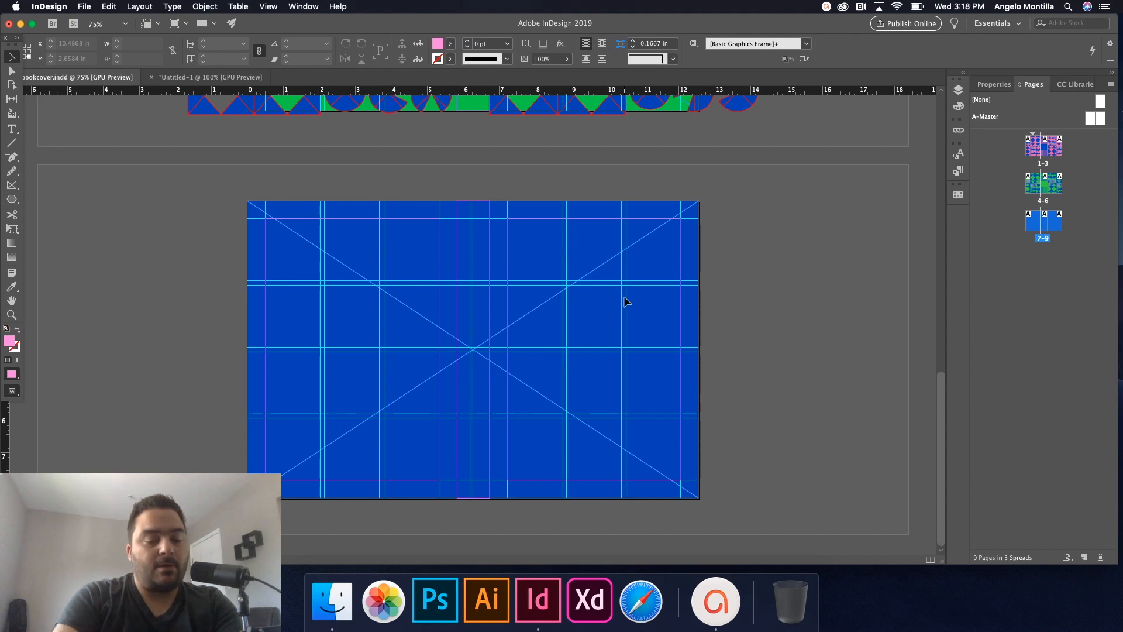
key(super+v)
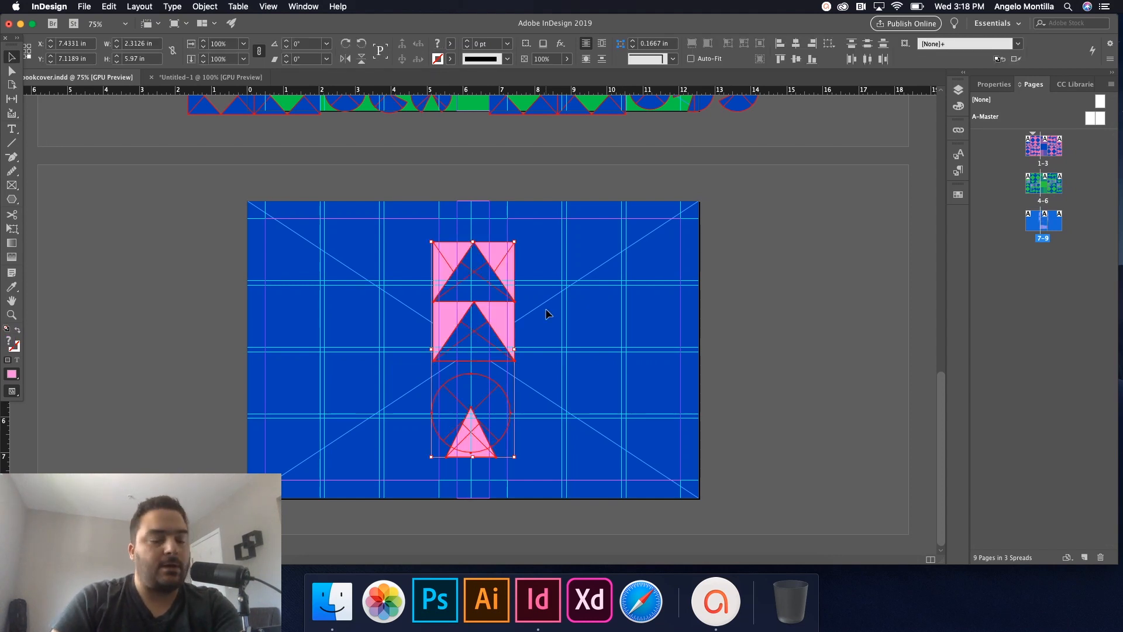
drag(444, 316, 773, 334)
click(617, 289)
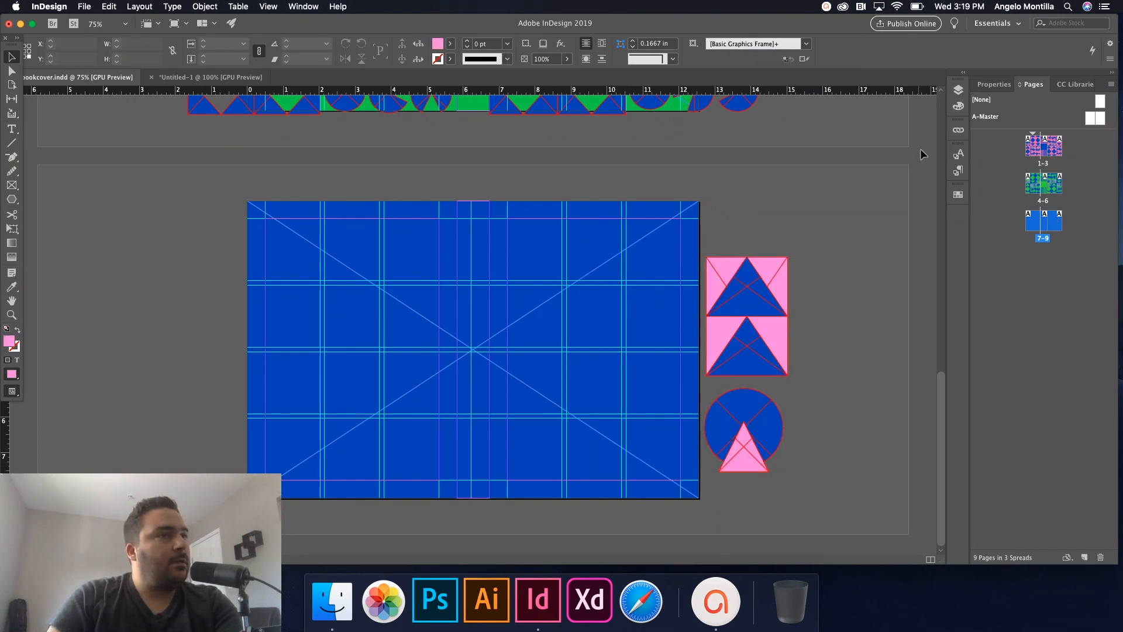
Select the blue background rectangle from the cover layer in the Layers panel.
click(959, 93)
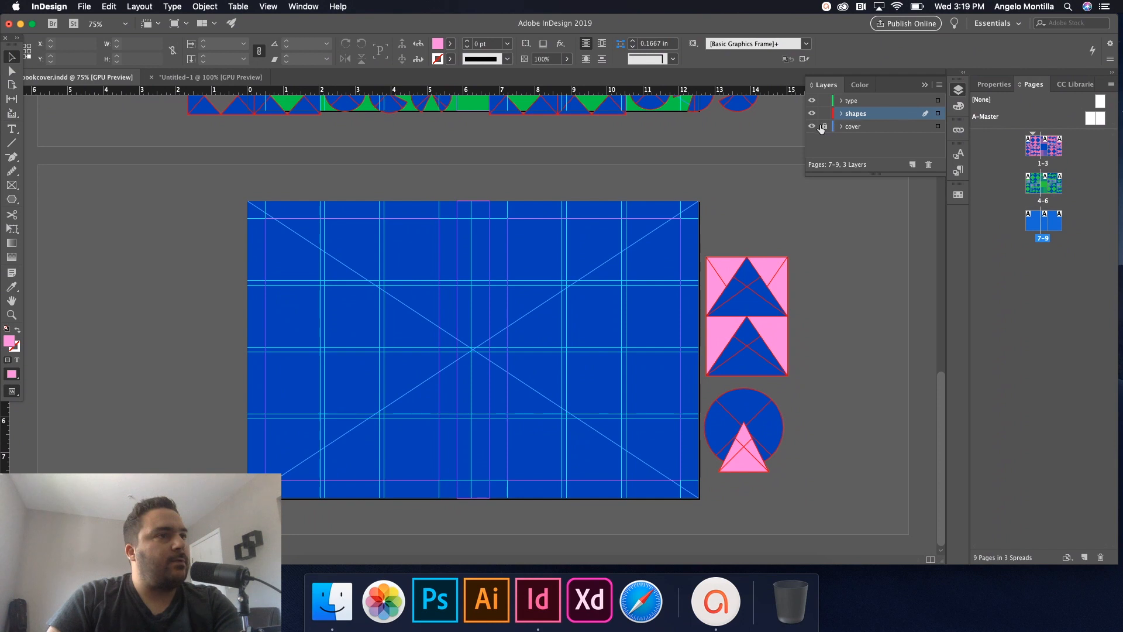
click(840, 126)
click(647, 228)
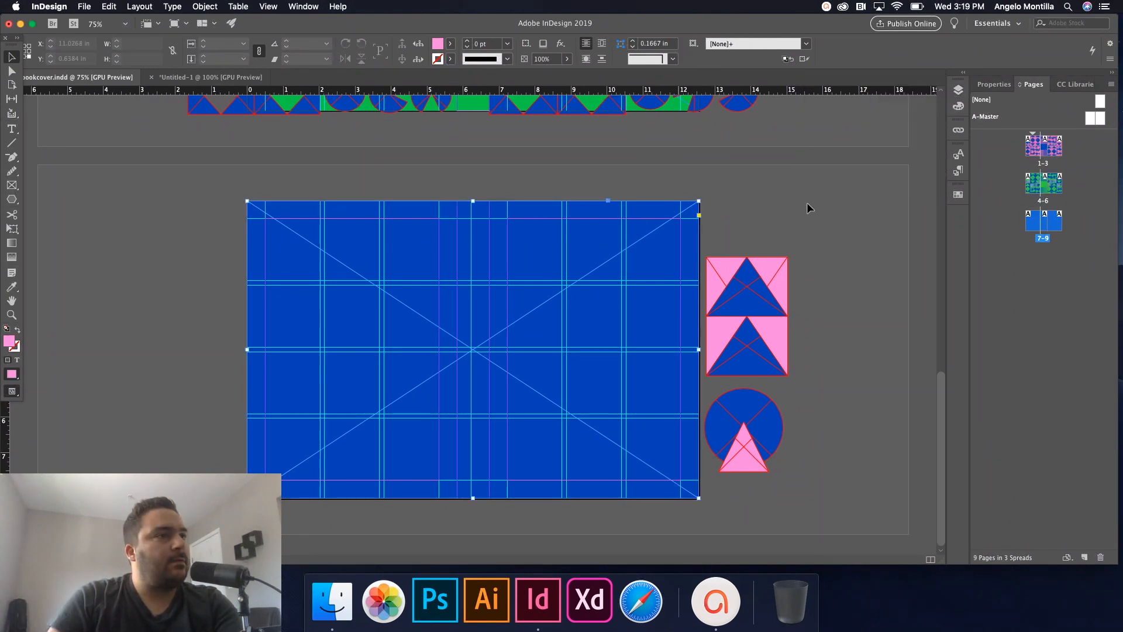
Set the cover background rectangle's fill to [None].
click(959, 194)
click(843, 227)
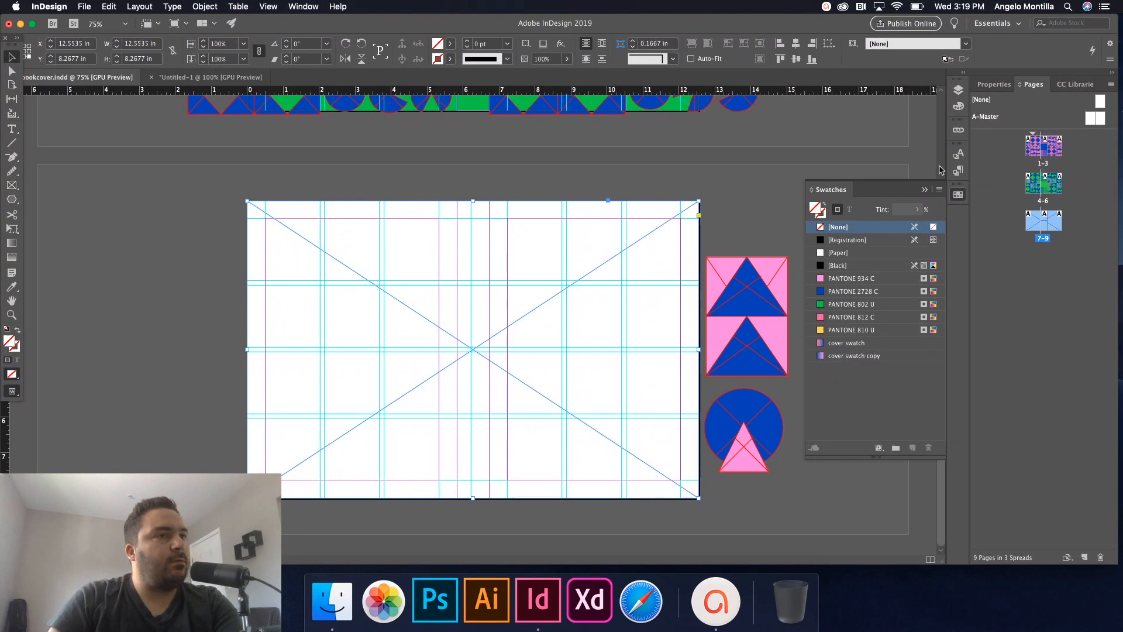
click(959, 90)
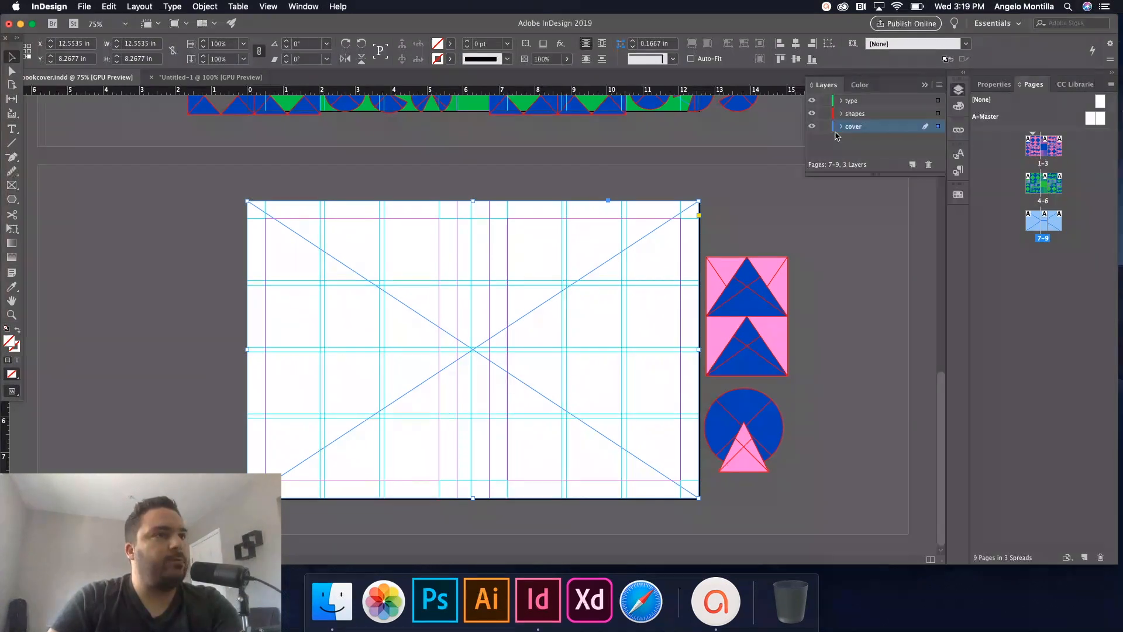
Move the three pink-and-blue shape blocks from the pasteboard onto the front cover.
drag(736, 220, 795, 489)
drag(772, 431, 614, 431)
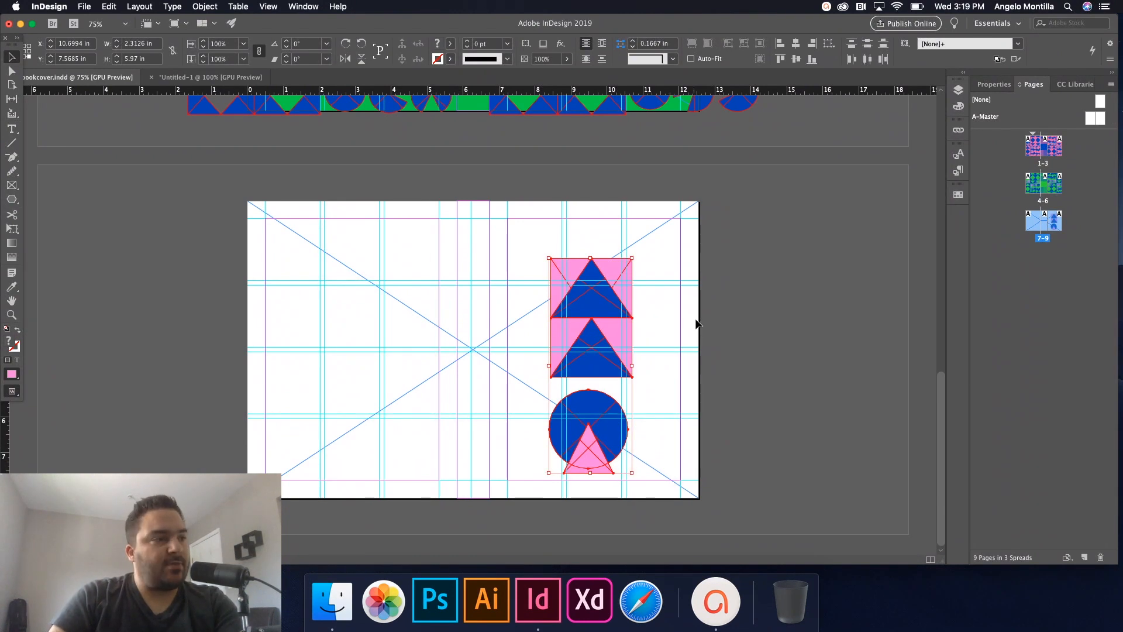
click(648, 342)
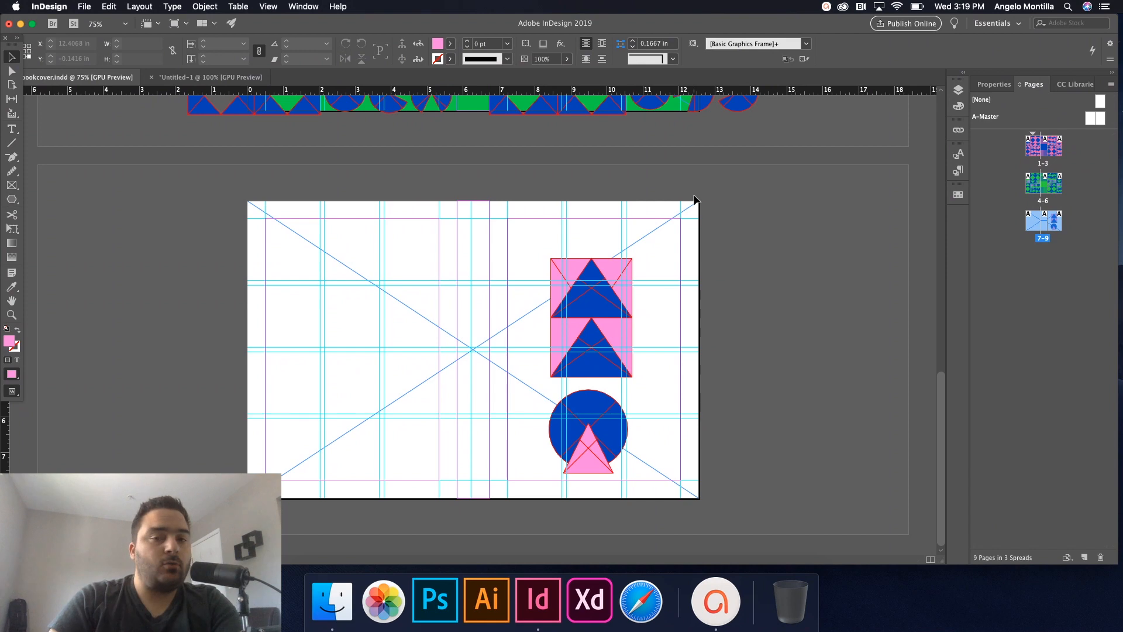
Show the Pathfinder panel from Window > Object & Layout, place it beside the page, and zoom to 100%.
click(144, 6)
click(204, 7)
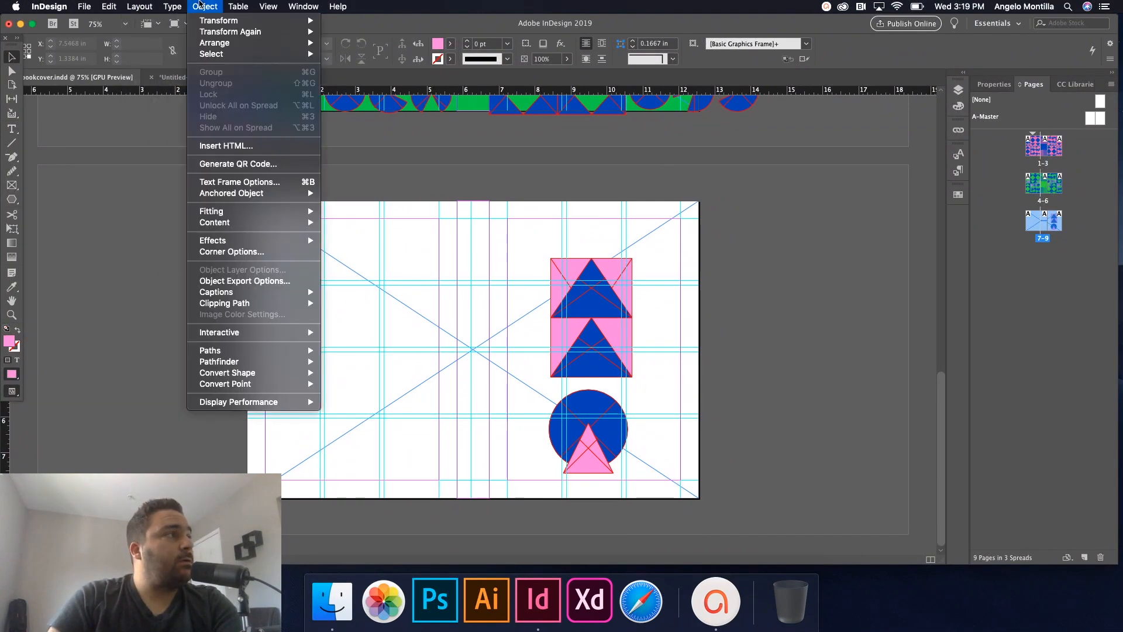
mouse_move(293, 367)
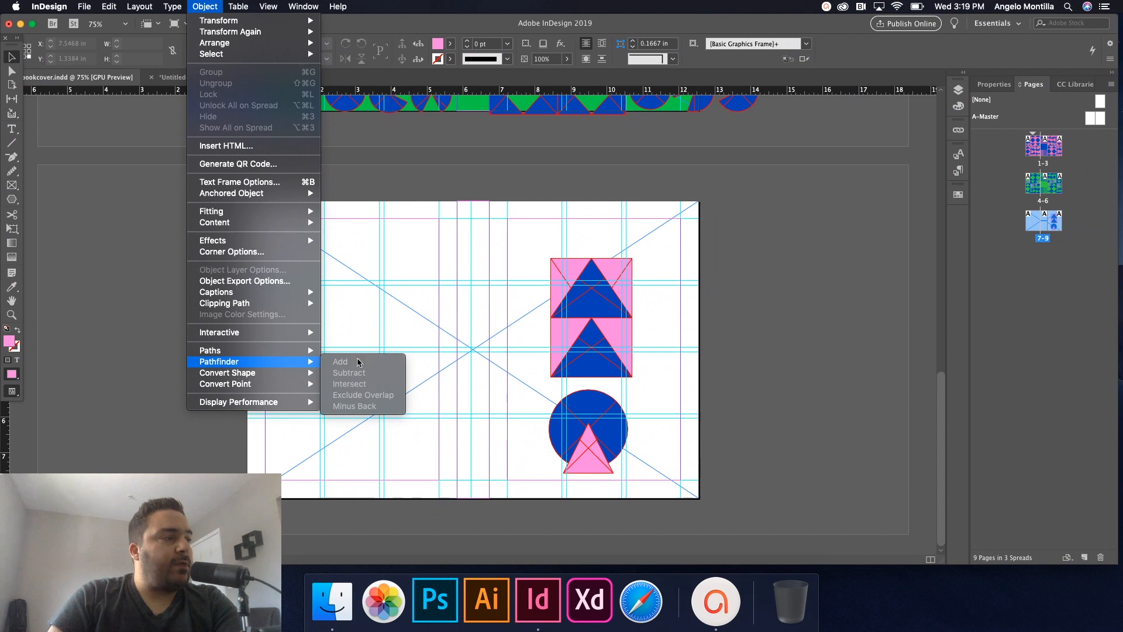
click(212, 6)
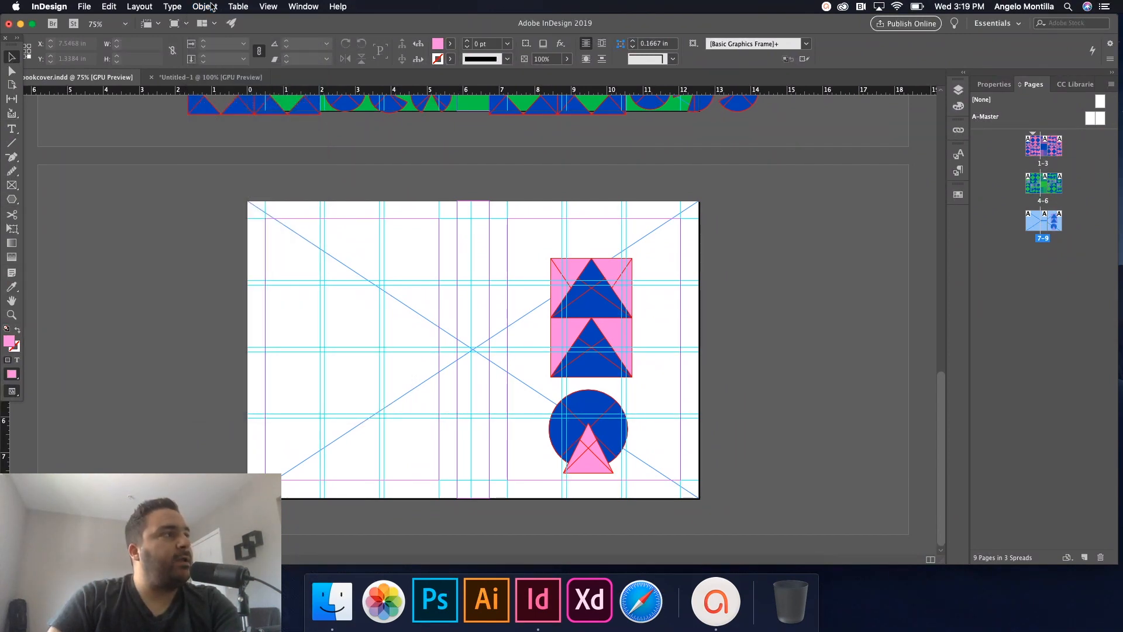
click(302, 7)
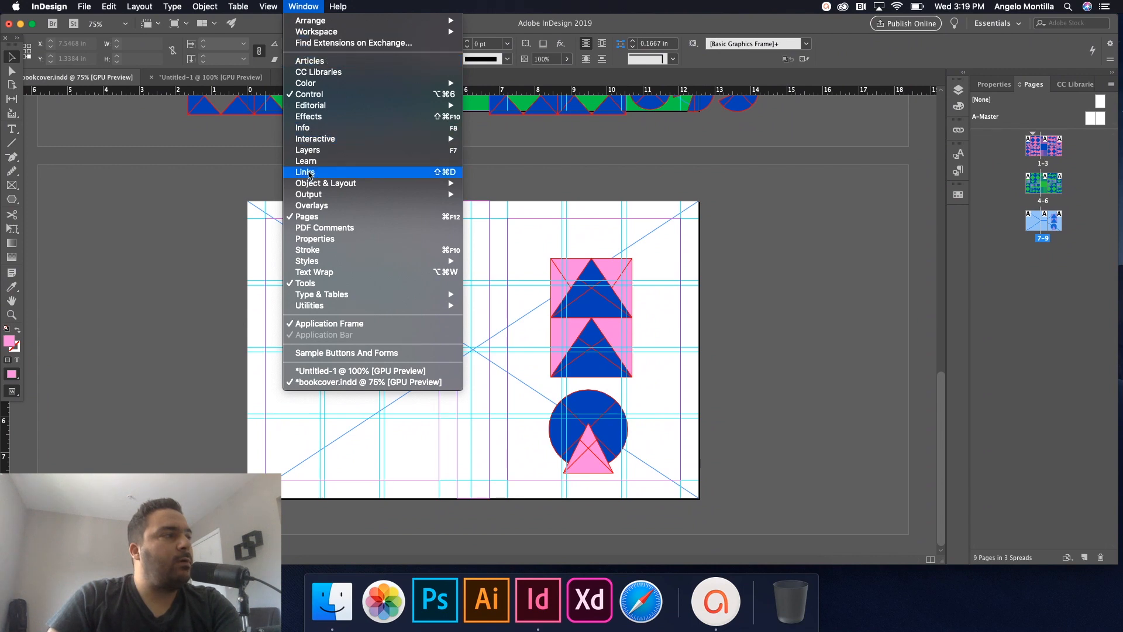
mouse_move(326, 184)
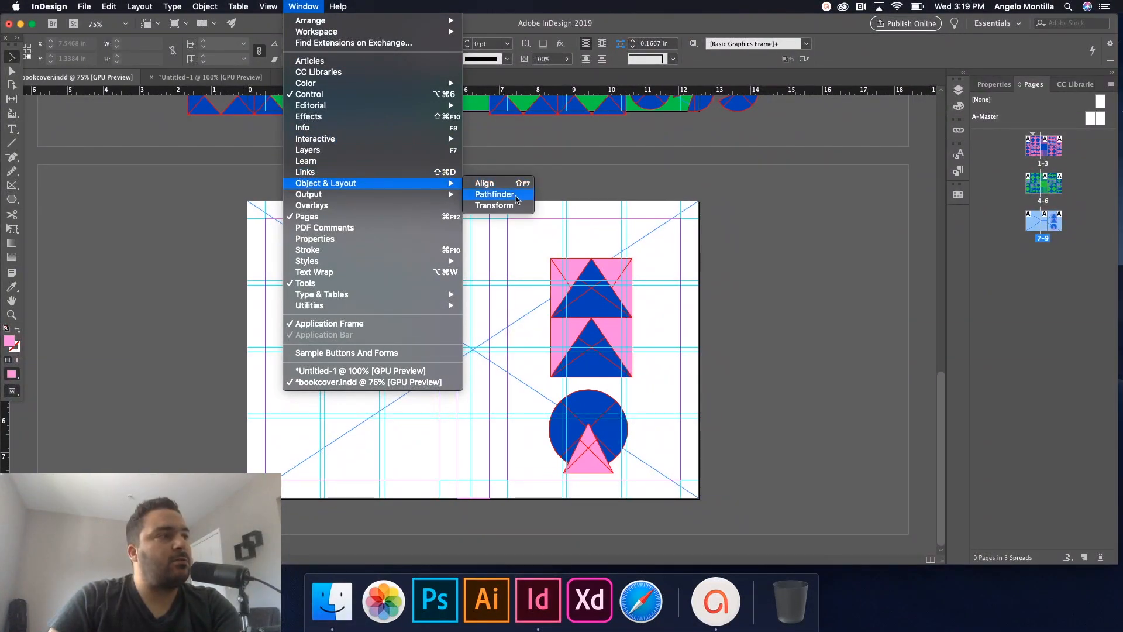
click(489, 194)
mouse_move(798, 225)
mouse_down()
mouse_move(807, 209)
mouse_move(802, 247)
mouse_up()
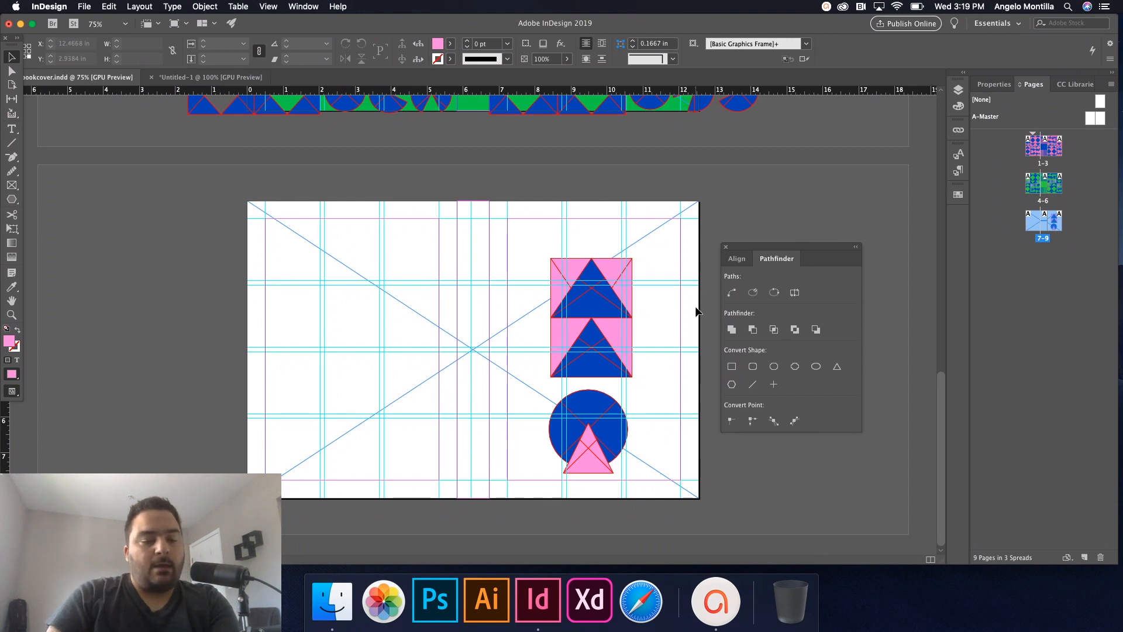
key(super+equal)
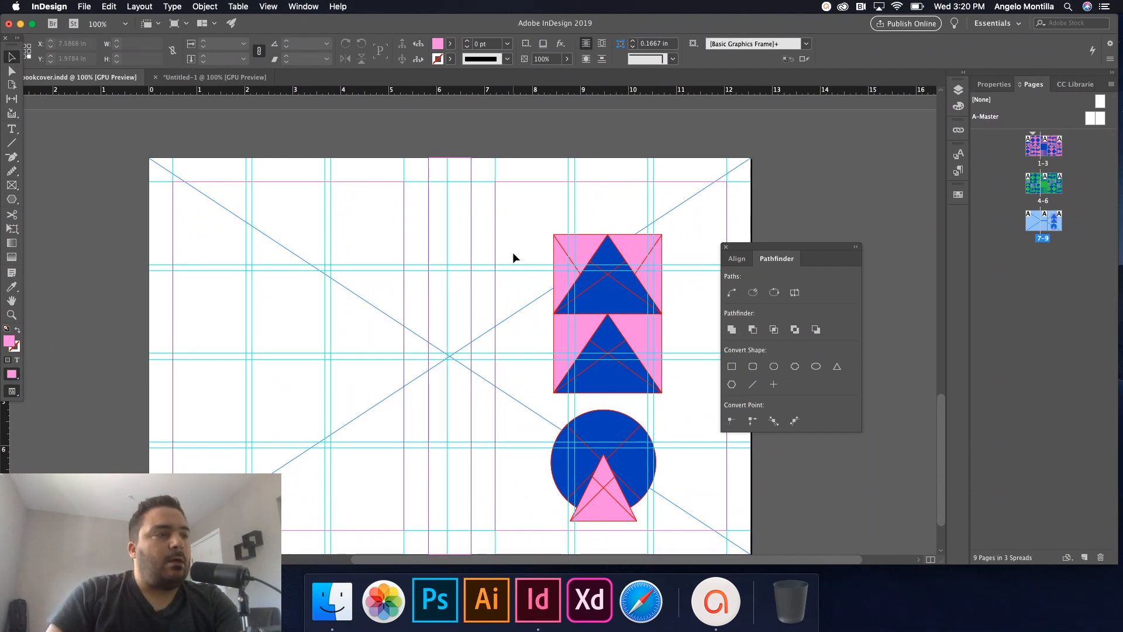
Subtract the blue triangles from both pink rectangle blocks with Pathfinder Subtract.
drag(524, 234, 690, 383)
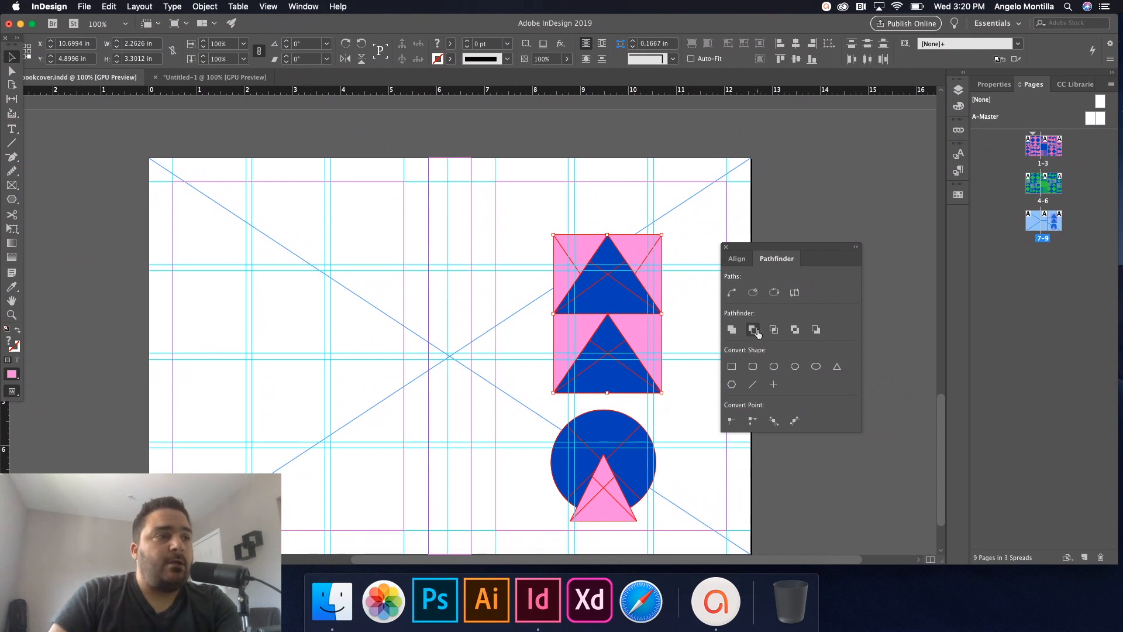
click(549, 228)
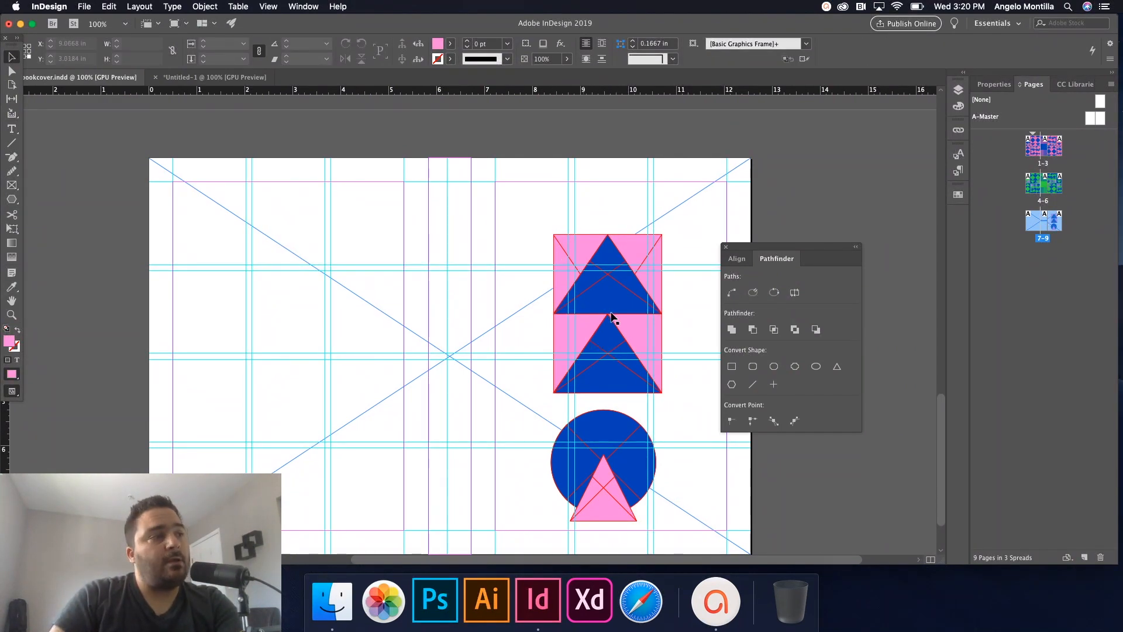
drag(549, 213, 676, 397)
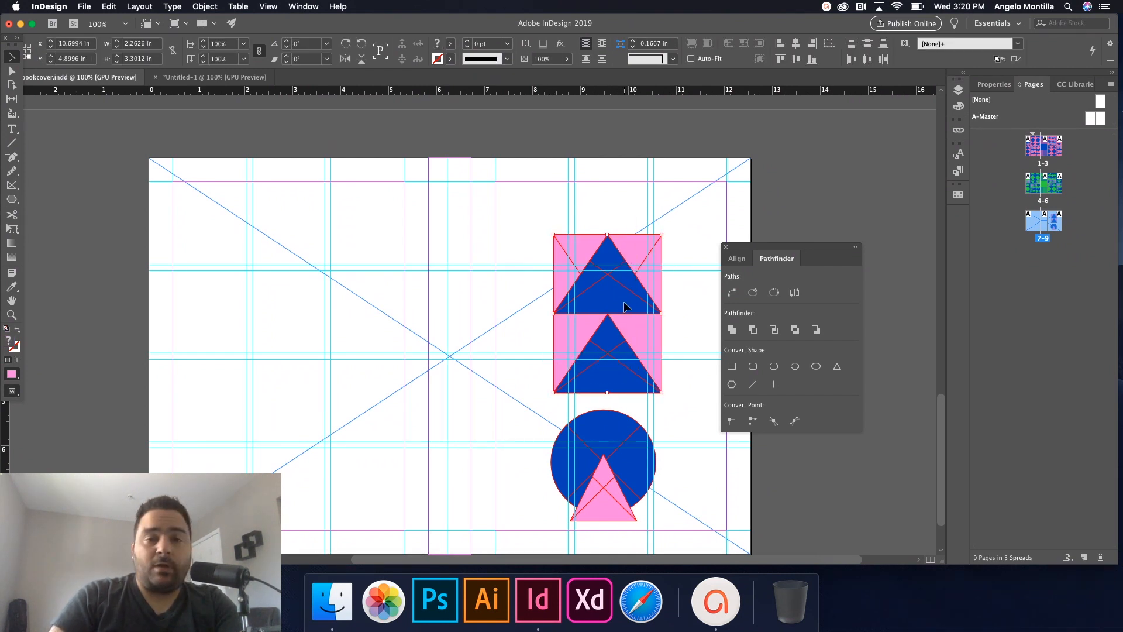
click(752, 330)
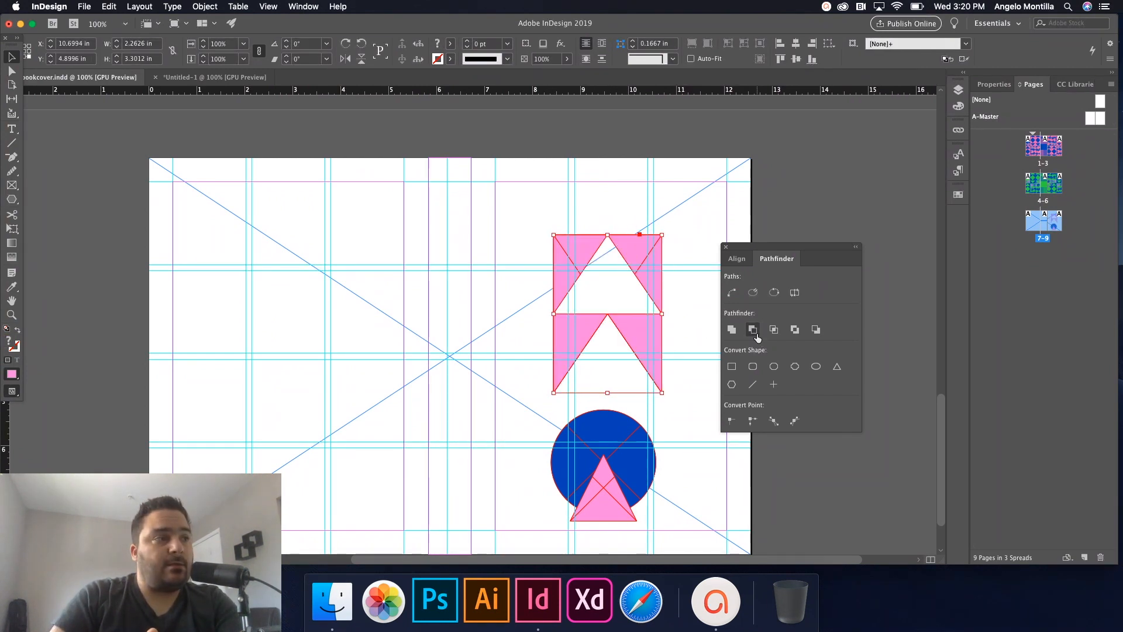
click(693, 331)
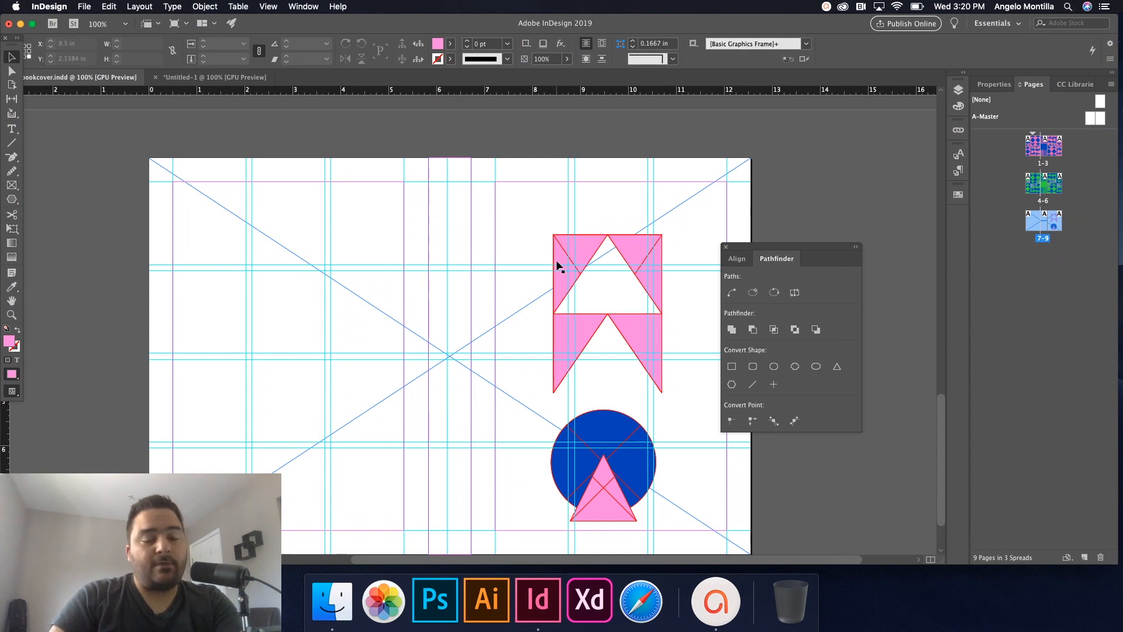
Select the blue circle together with its overlapping pink triangle.
scroll(606, 327, up, 5)
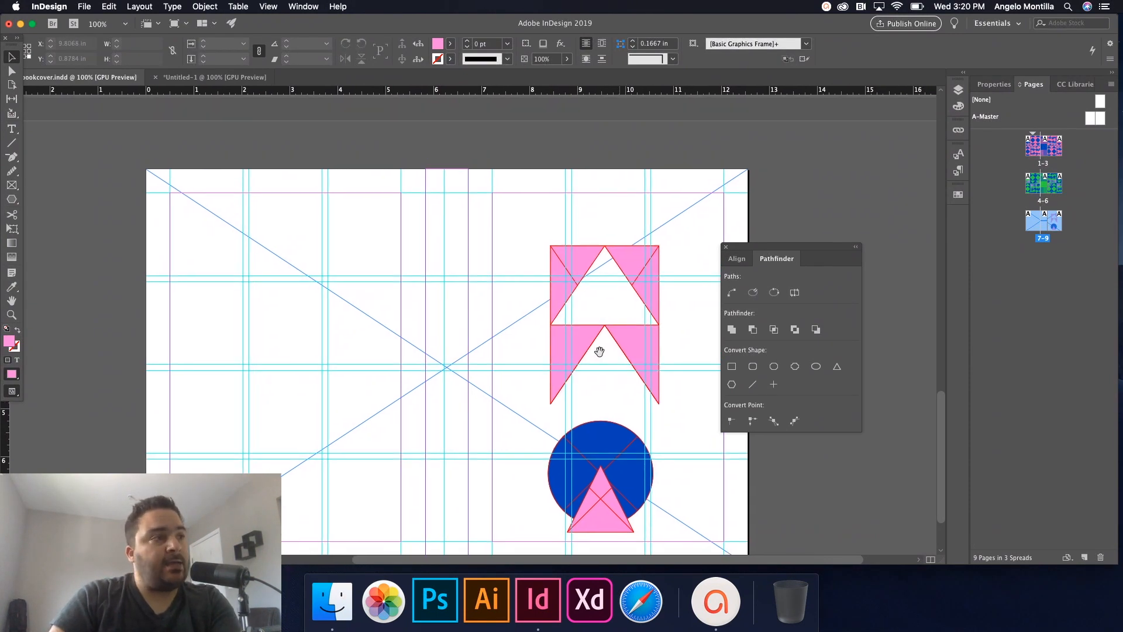
scroll(622, 351, down, 6)
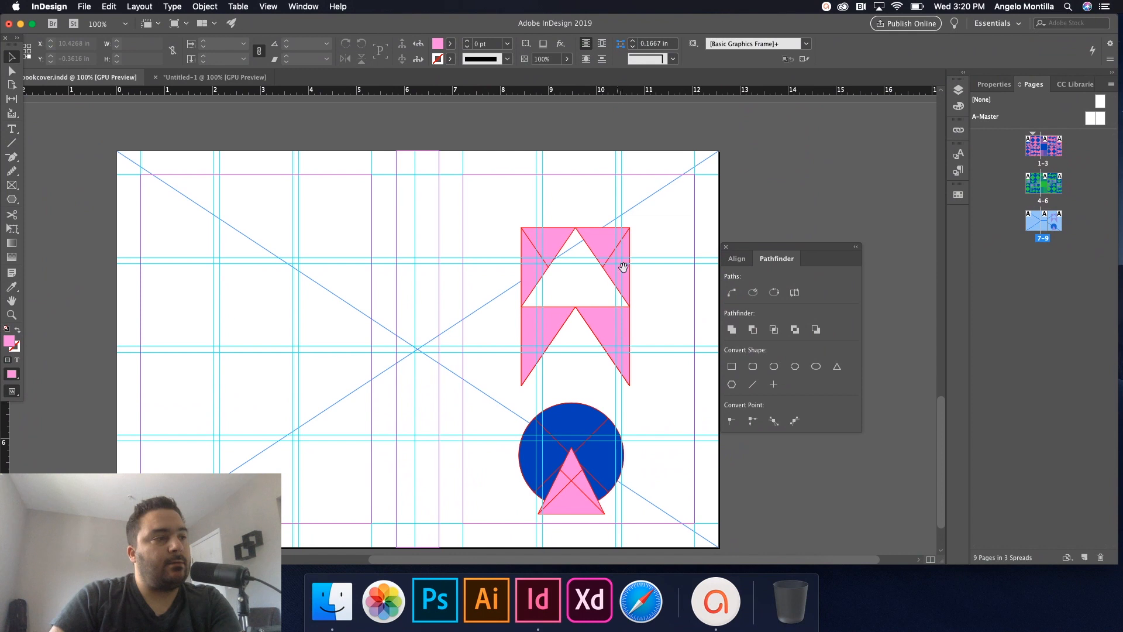
drag(509, 391, 648, 459)
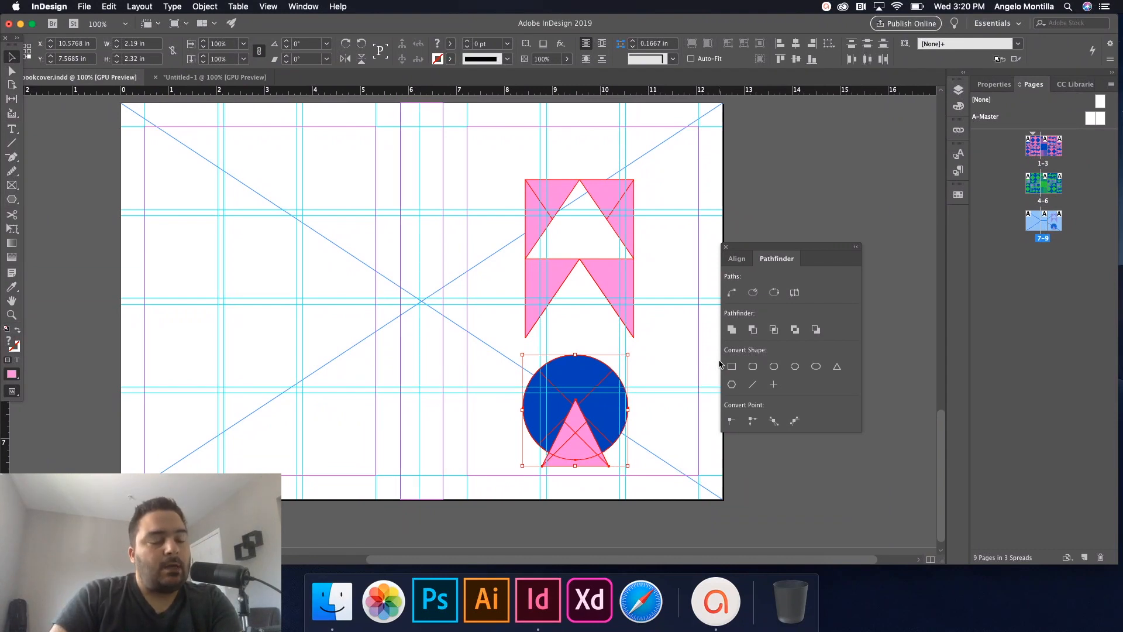
Notch the blue circle with Pathfinder Subtract after undoing a trial Add, then preview without guides.
click(733, 334)
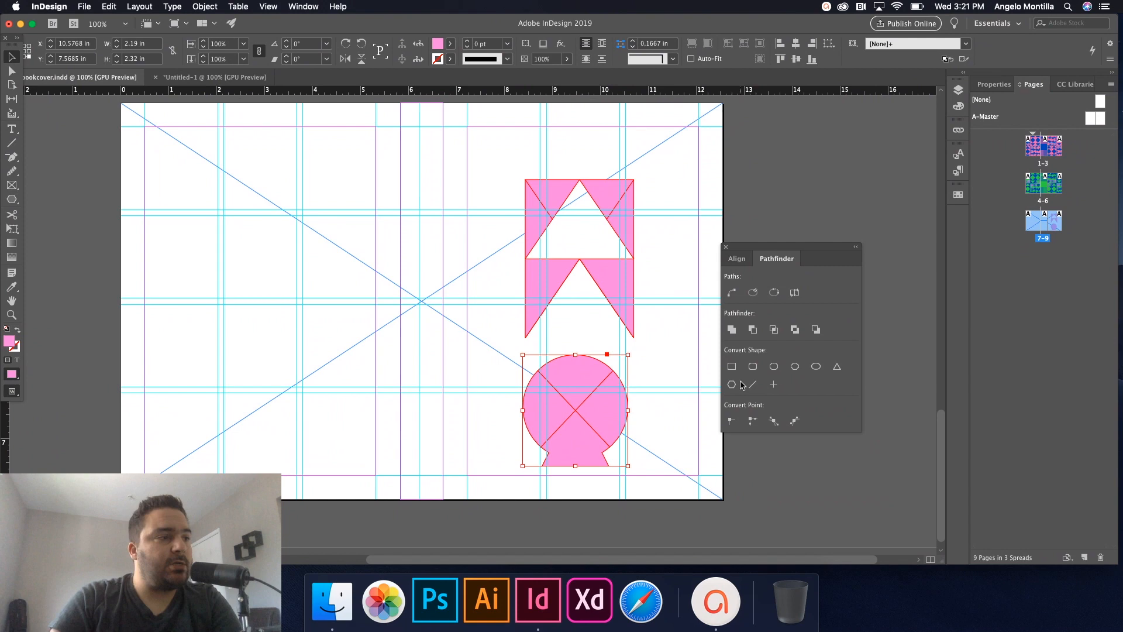
key(super+z)
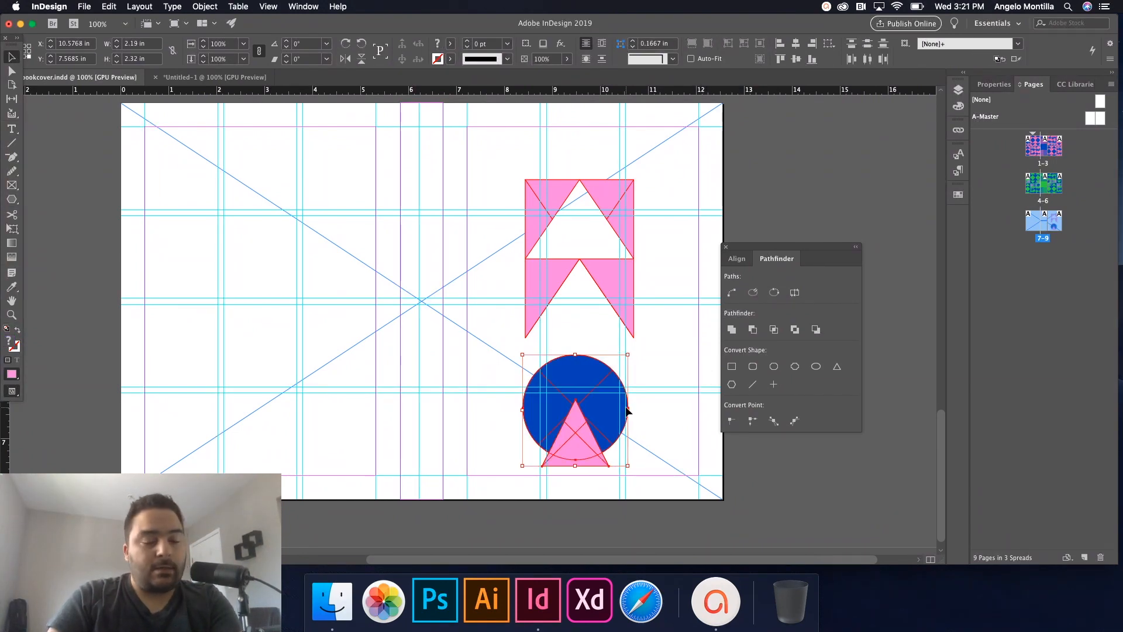
click(756, 332)
click(674, 384)
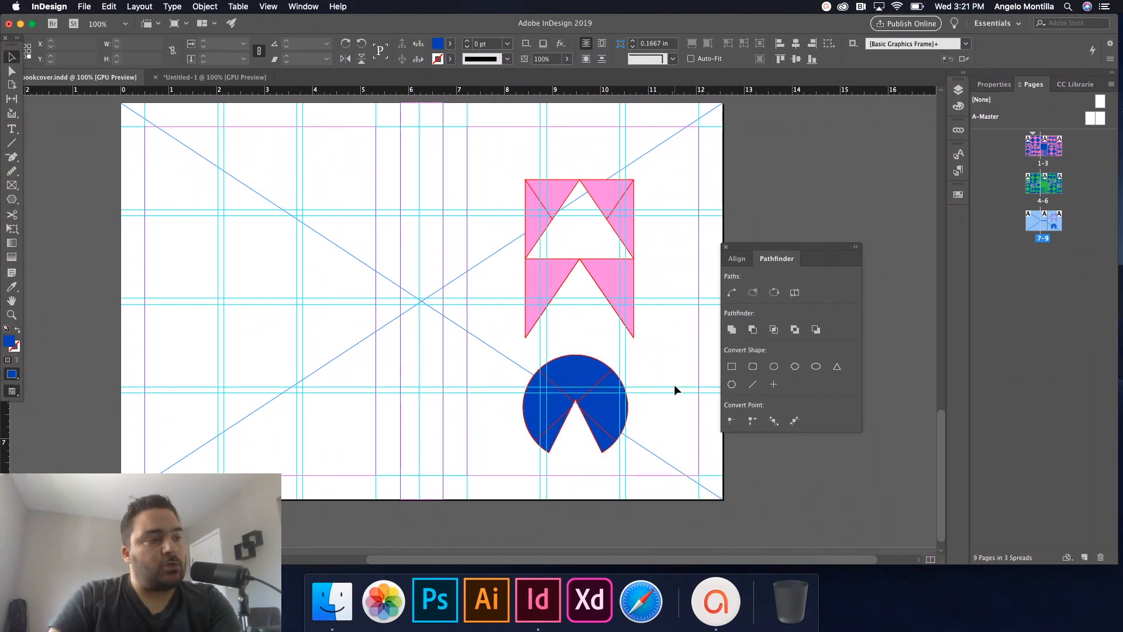
key(w)
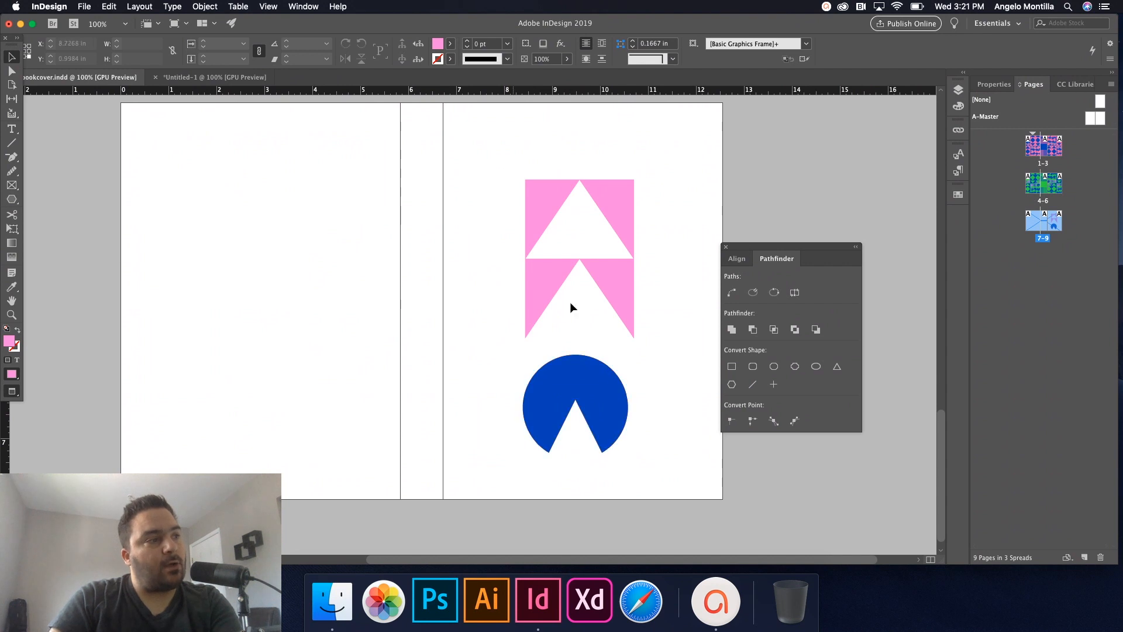
Paste a fresh copy of the original shape blocks and delete the pasted circle and triangle.
key(super+minus)
scroll(586, 409, up, 6)
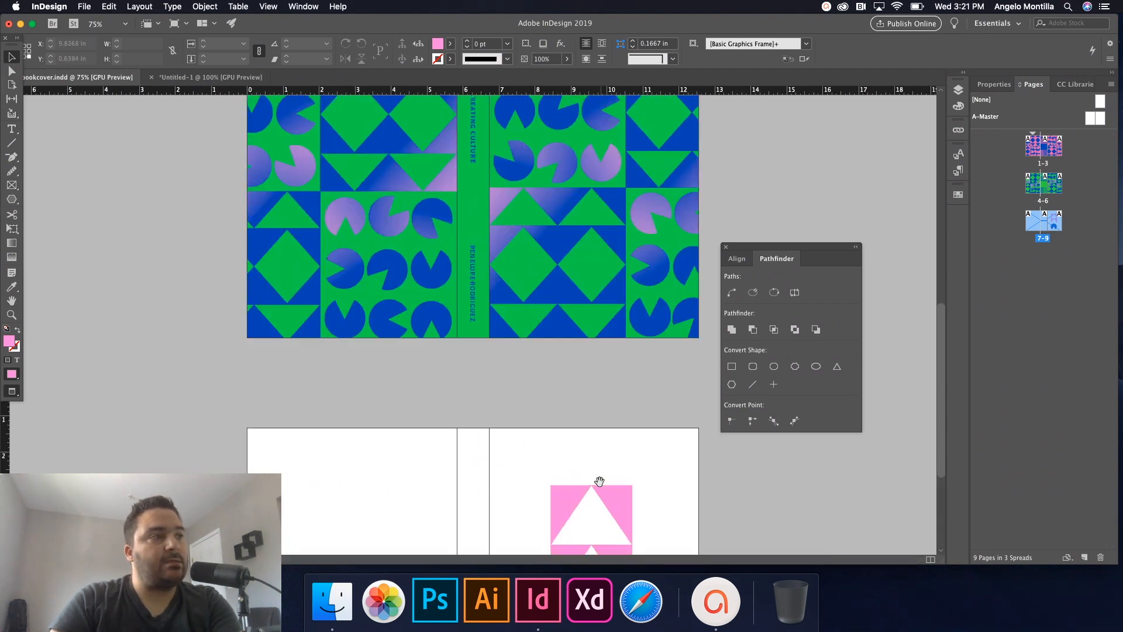
scroll(553, 311, down, 5)
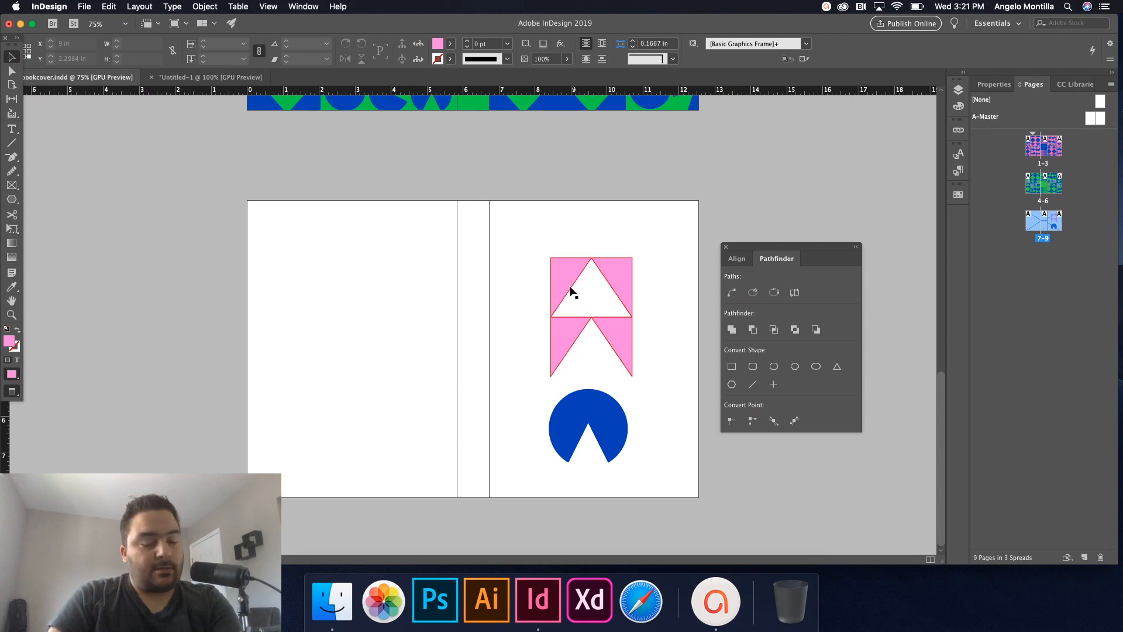
key(super+v)
drag(406, 401, 508, 450)
key(Delete)
Place the pink notched block beside the spine, position the blue-triangle block, and enlarge its triangles.
drag(389, 243, 656, 325)
click(571, 307)
drag(571, 307, 493, 267)
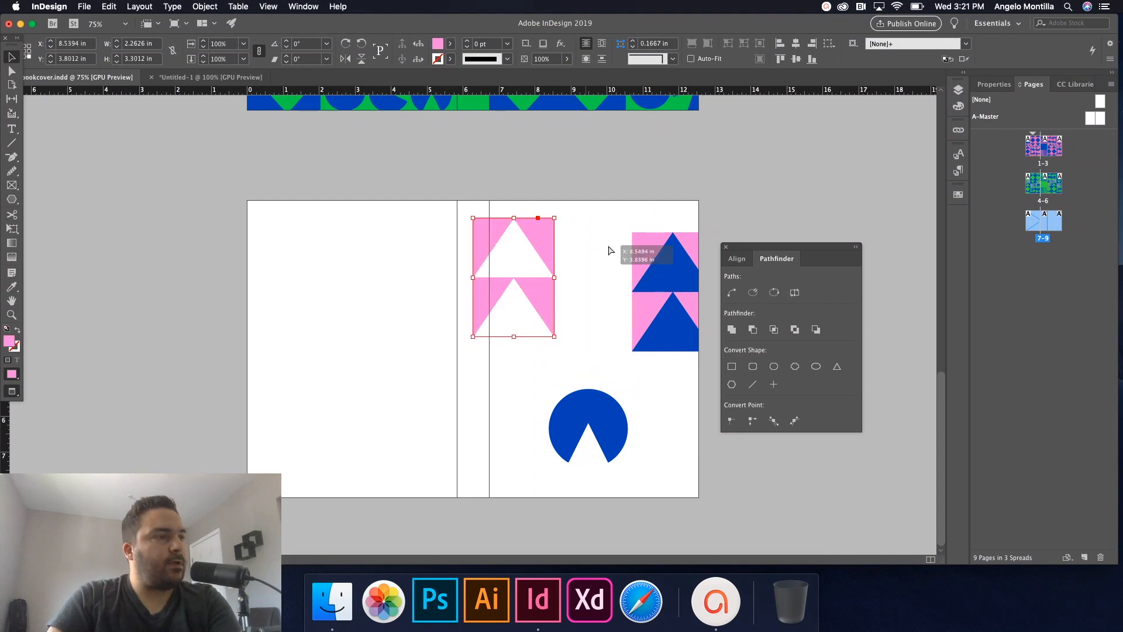
drag(691, 324, 656, 328)
key(super+equal)
key(super+equal)
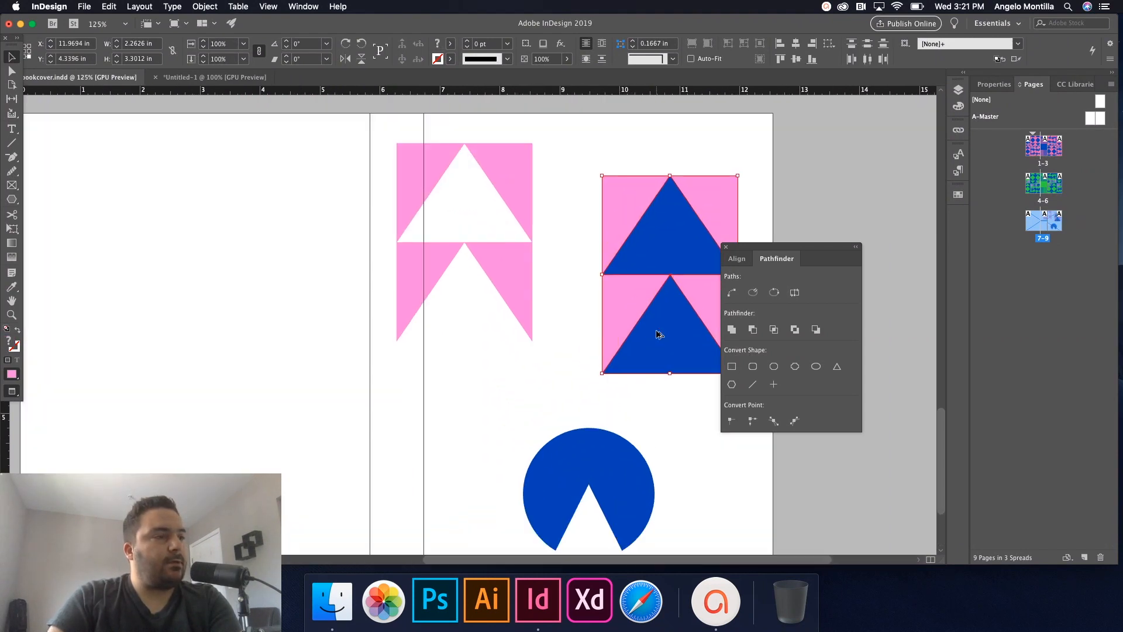
scroll(691, 355, right, 3)
scroll(691, 355, up, 1)
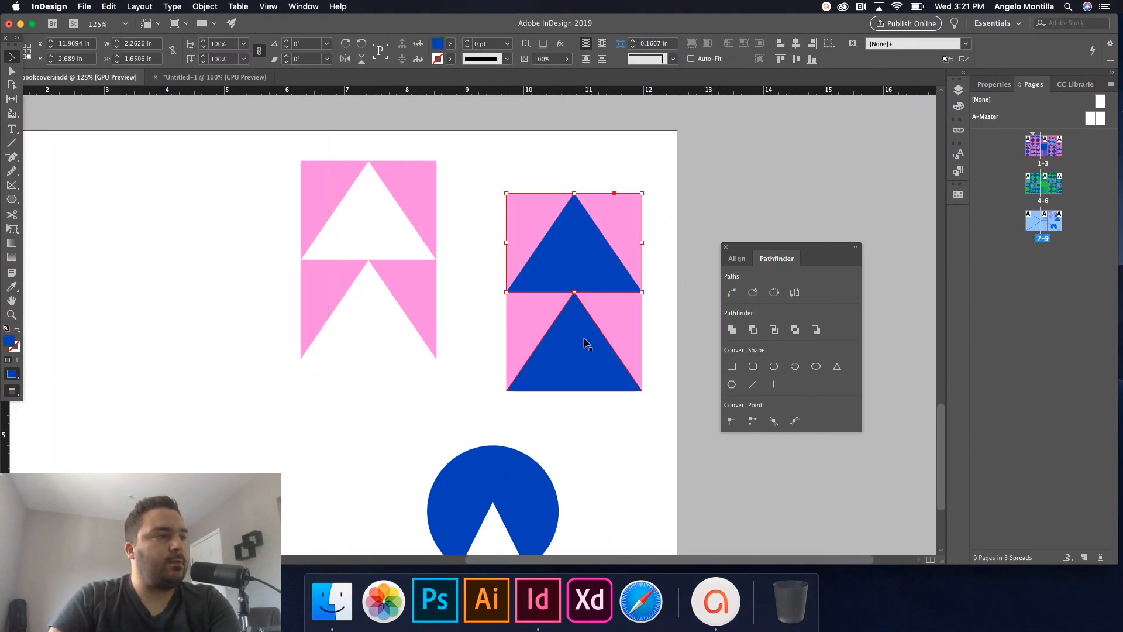
drag(643, 391, 610, 396)
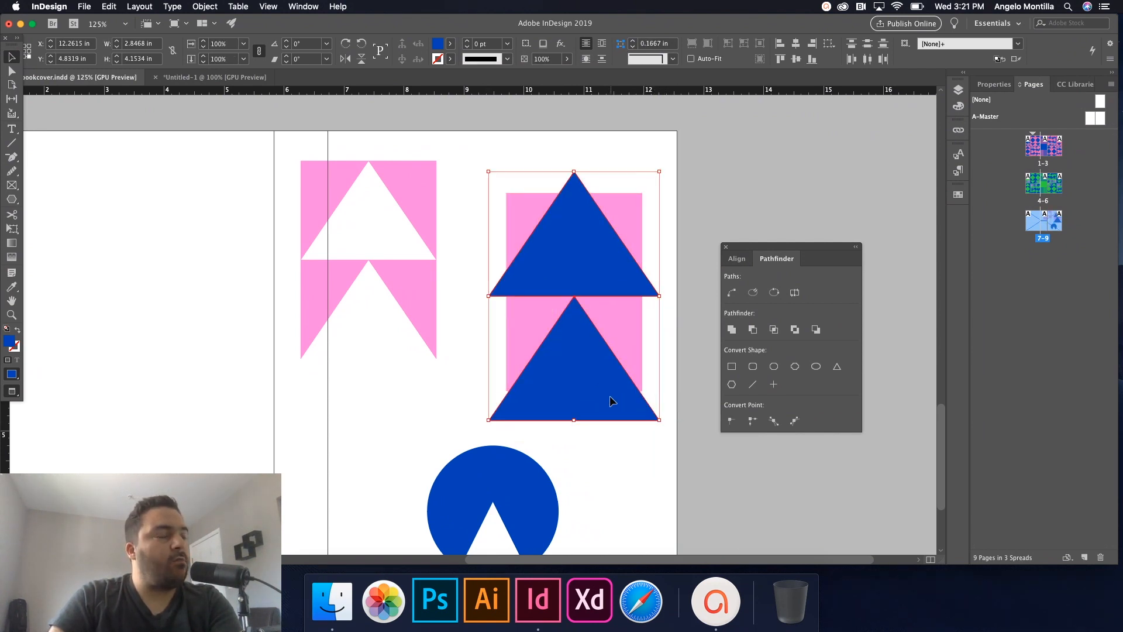
Apply Exclude Overlap to the blue triangles and pink rectangles, then reselect the merged blue shape.
click(559, 158)
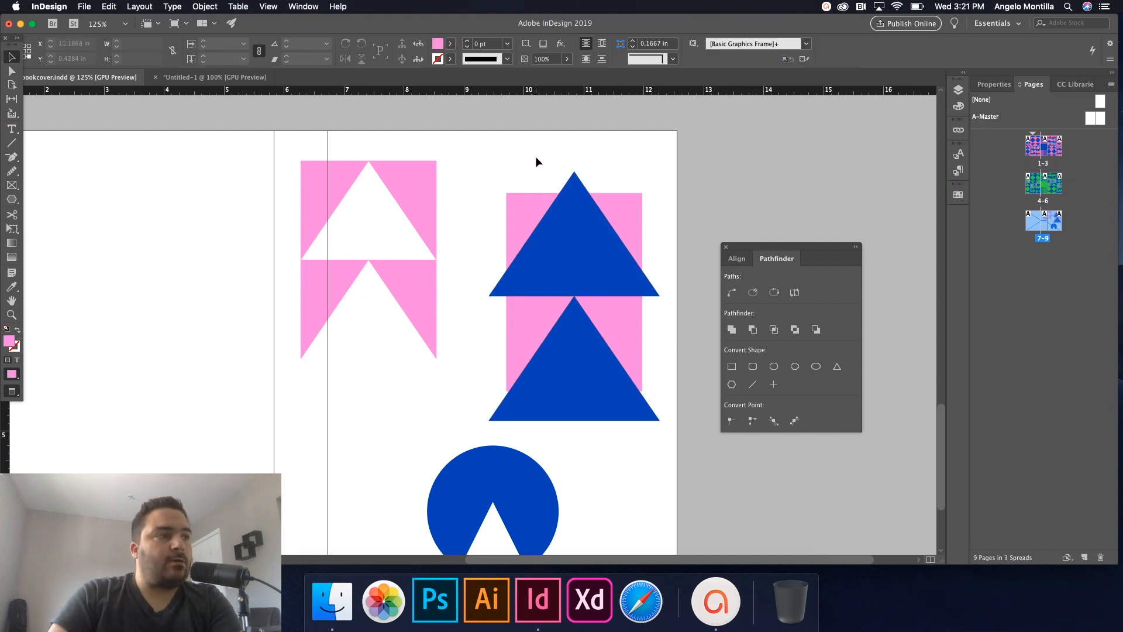
drag(503, 158, 673, 423)
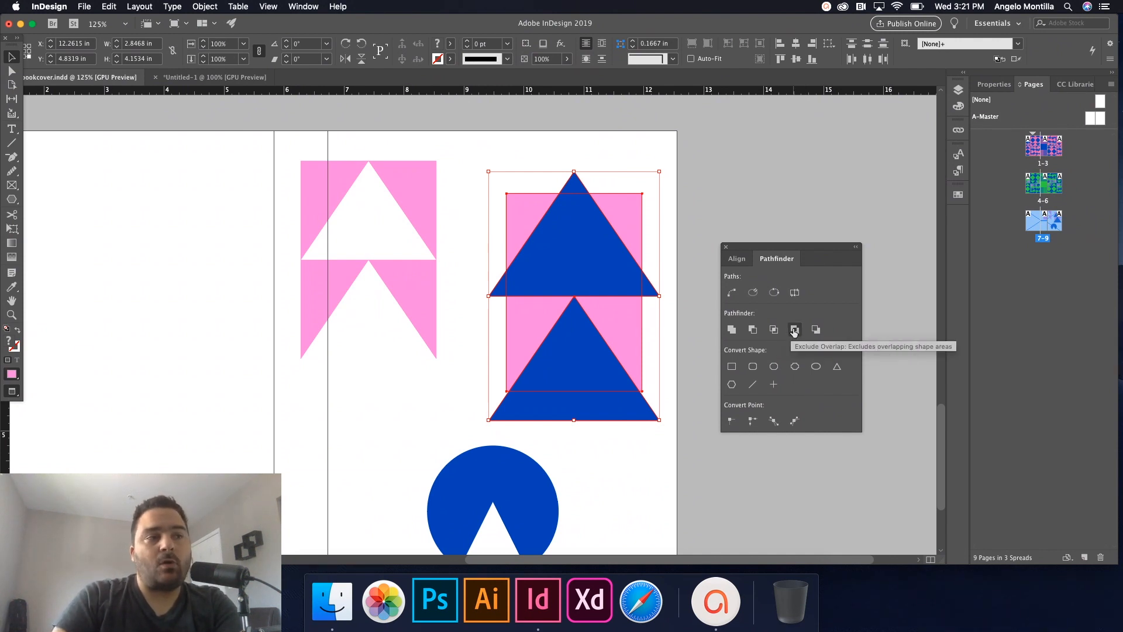
click(794, 331)
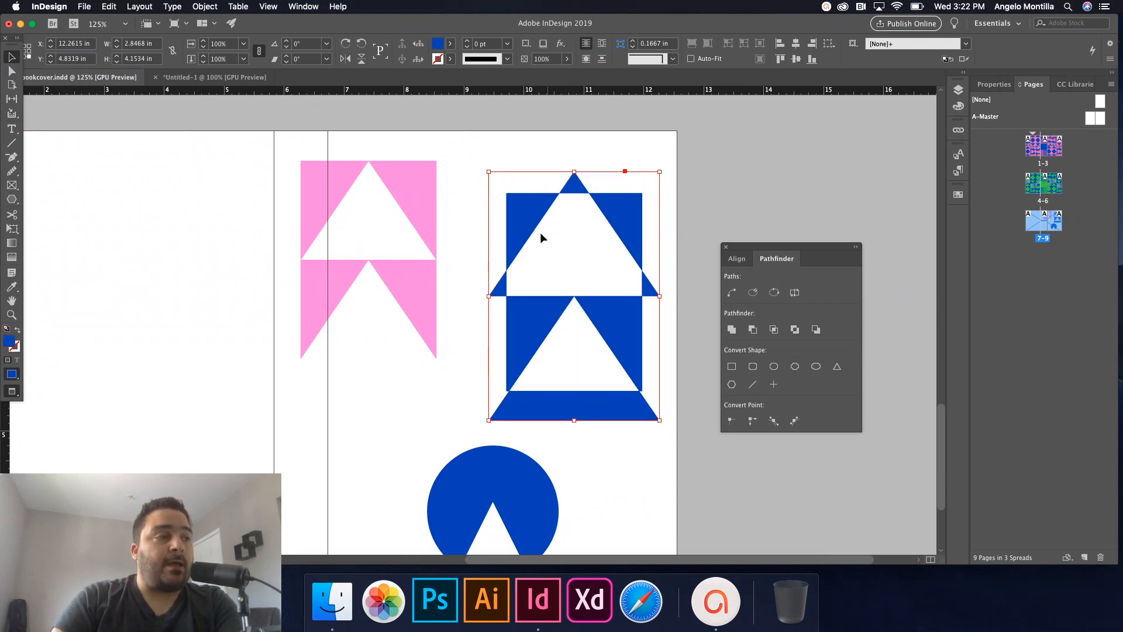
click(677, 324)
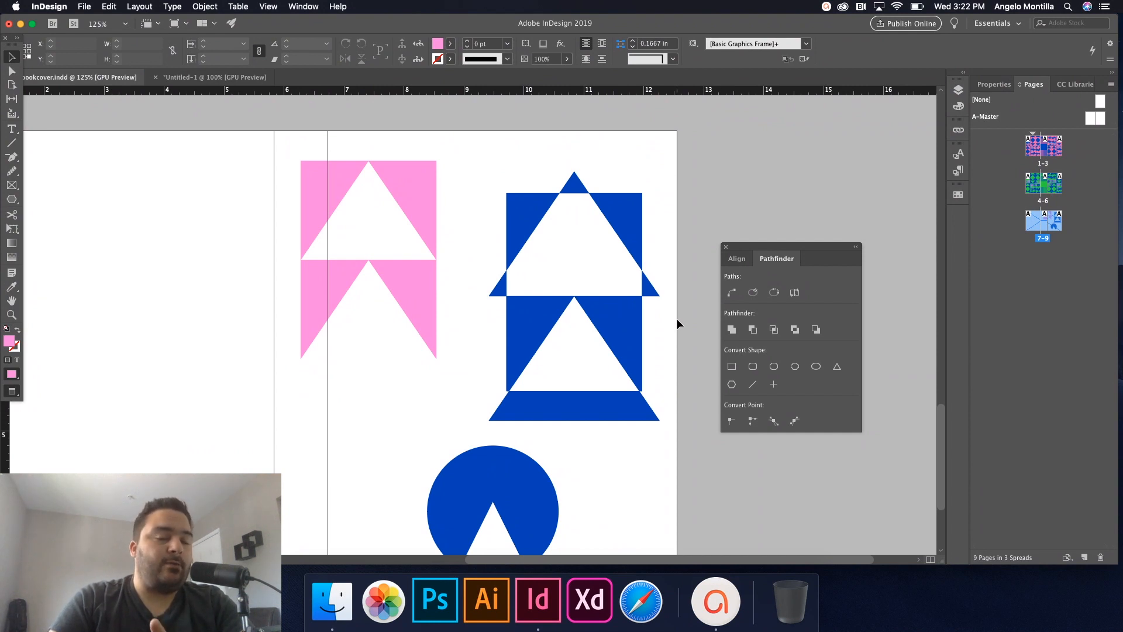
drag(470, 240, 672, 419)
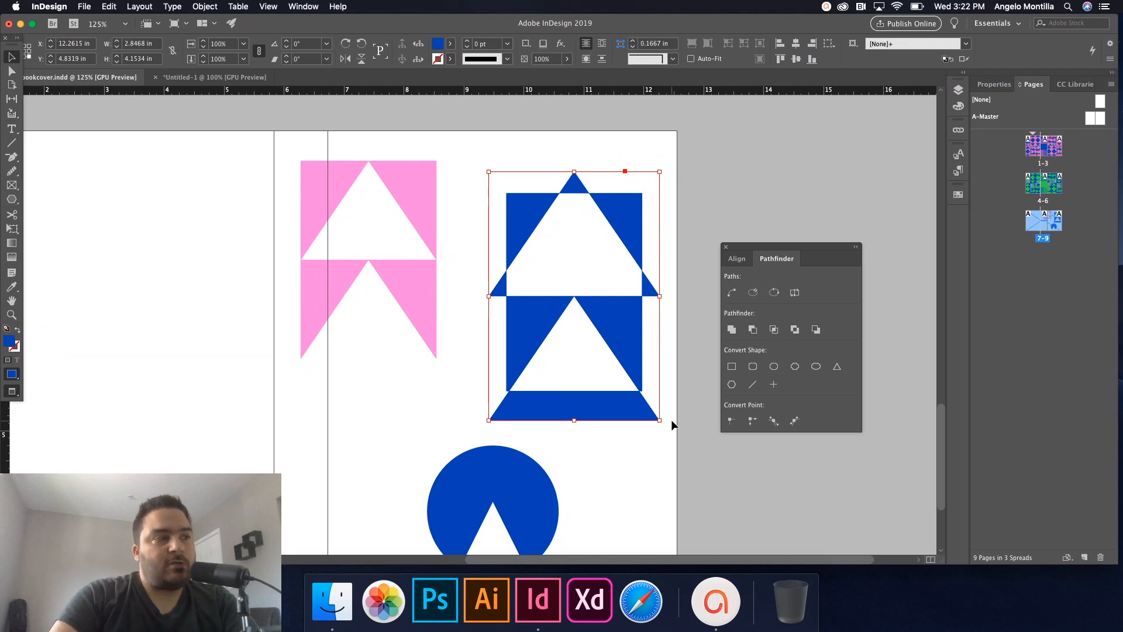
Delete the merged shape and park the remaining pink and blue shapes on the pasteboard left of the page.
key(BackSpace)
key(super+minus)
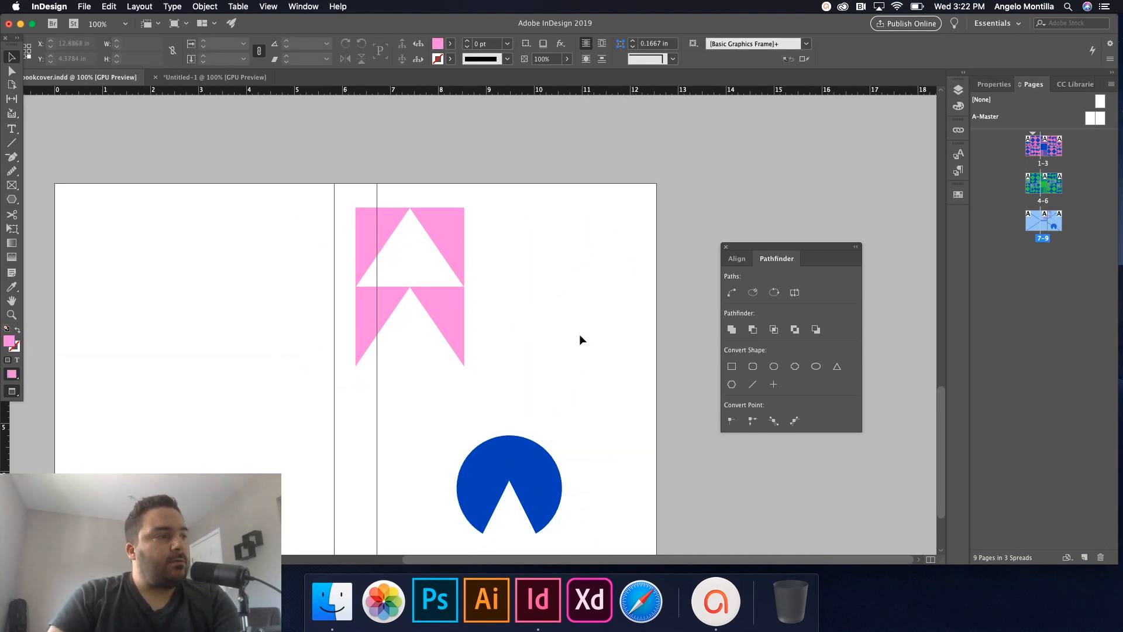
key(super+minus)
drag(442, 251, 630, 485)
drag(578, 428, 187, 410)
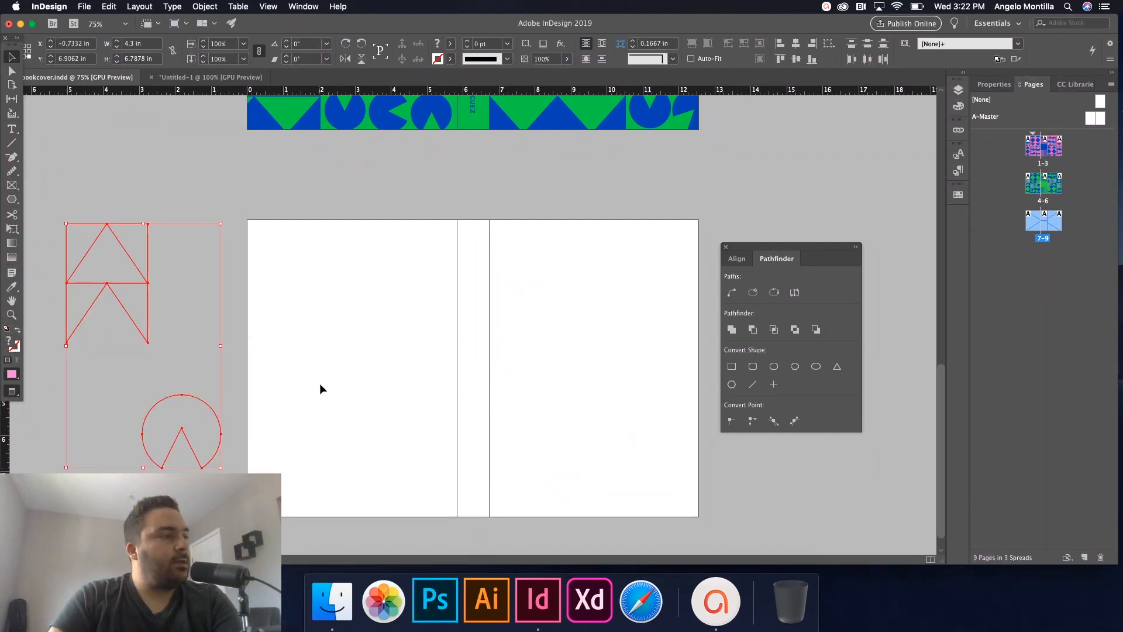
key(BackSpace)
Unlock the cover layer, fill the background rectangle with PANTONE 2728 C, and relock the layer.
click(957, 90)
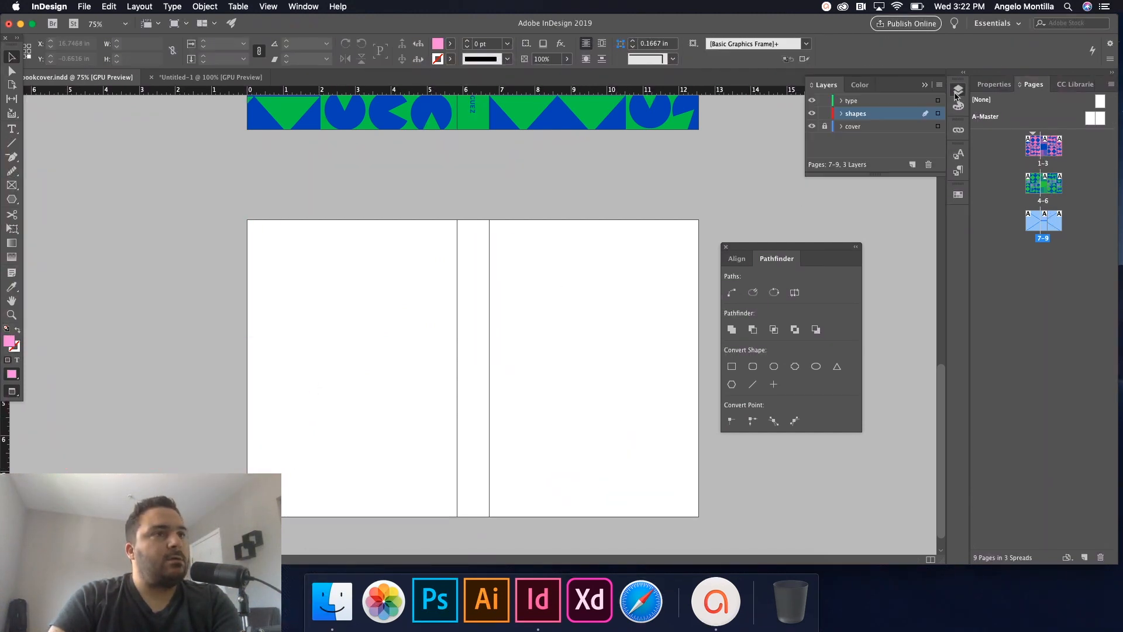
click(841, 126)
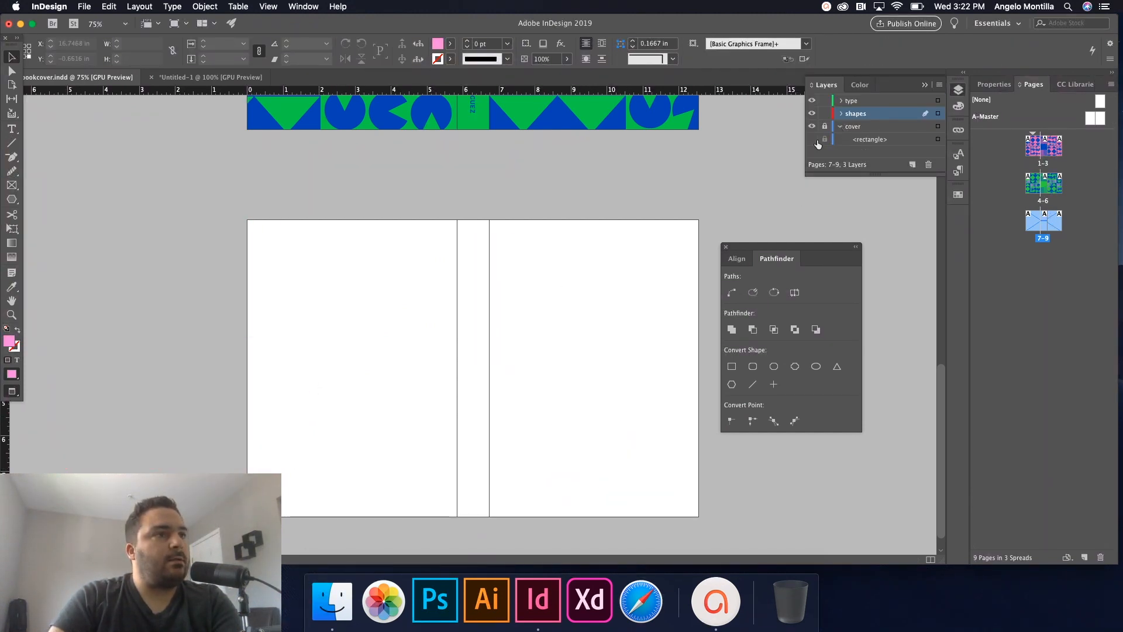
click(663, 221)
click(957, 90)
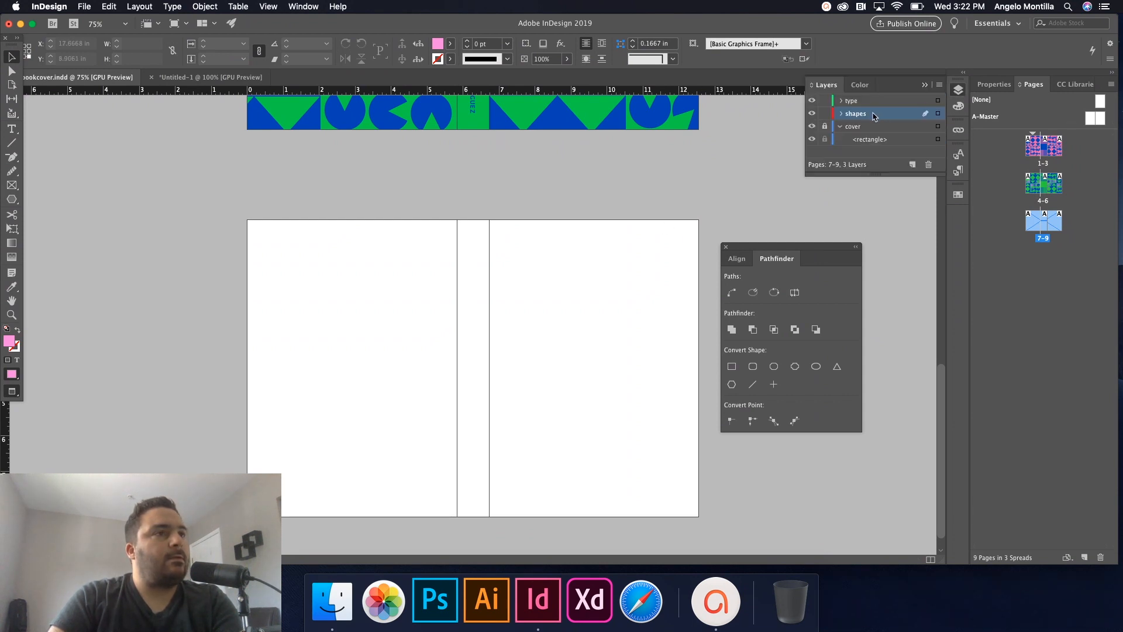
click(826, 129)
click(586, 261)
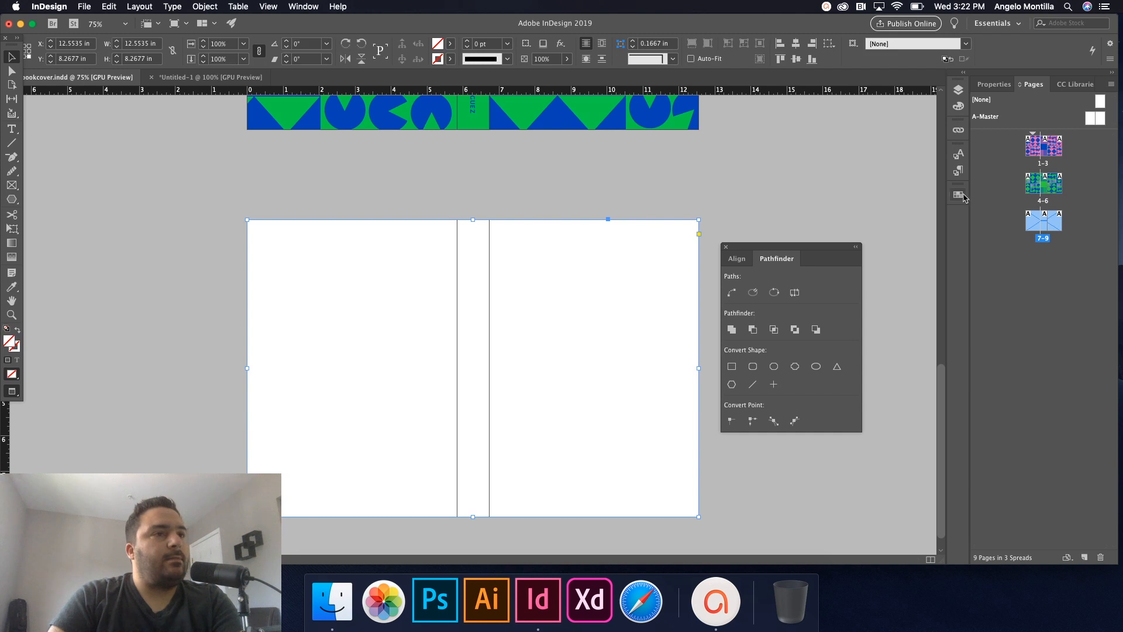
click(959, 194)
click(854, 291)
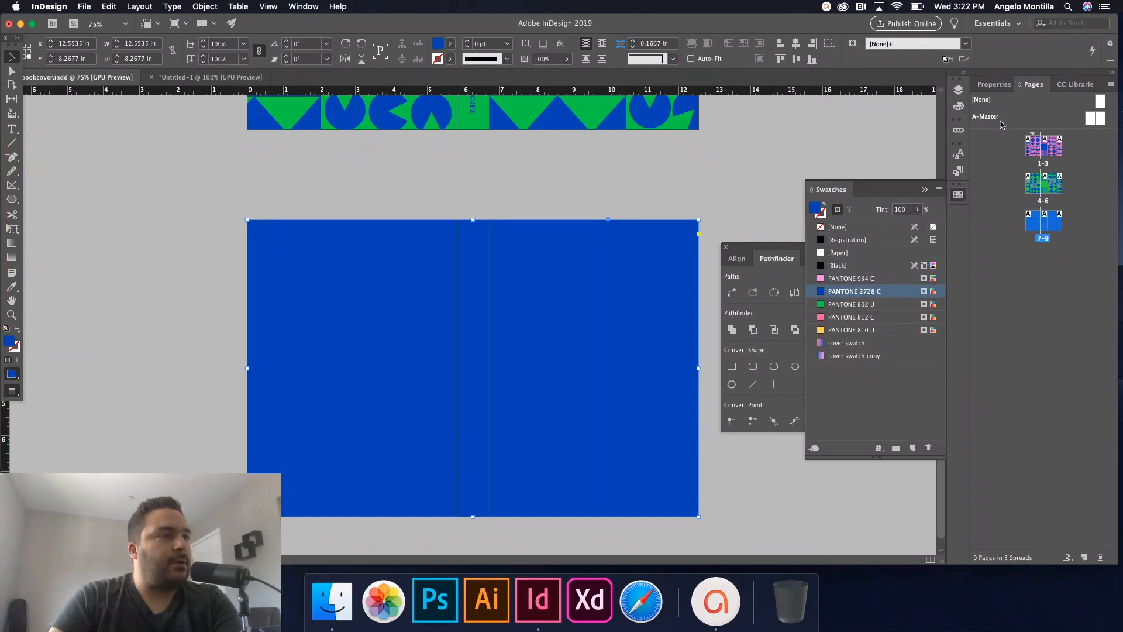
click(952, 91)
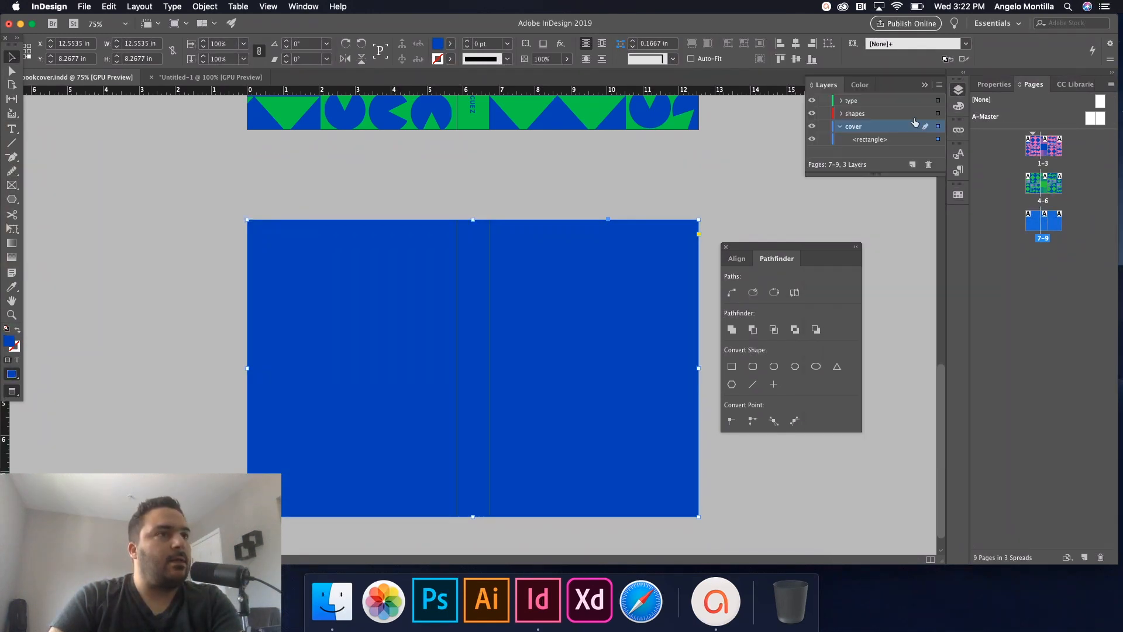
click(825, 126)
click(841, 126)
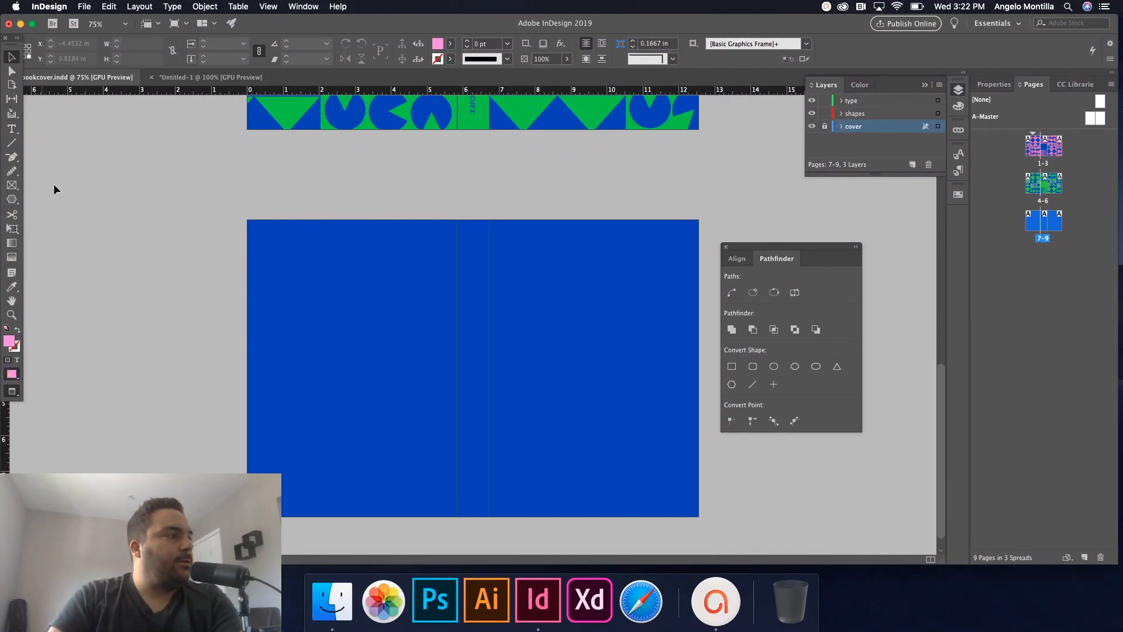
Select the shapes parked on the pasteboard beside the page.
drag(54, 184, 198, 413)
drag(101, 197, 210, 417)
click(958, 89)
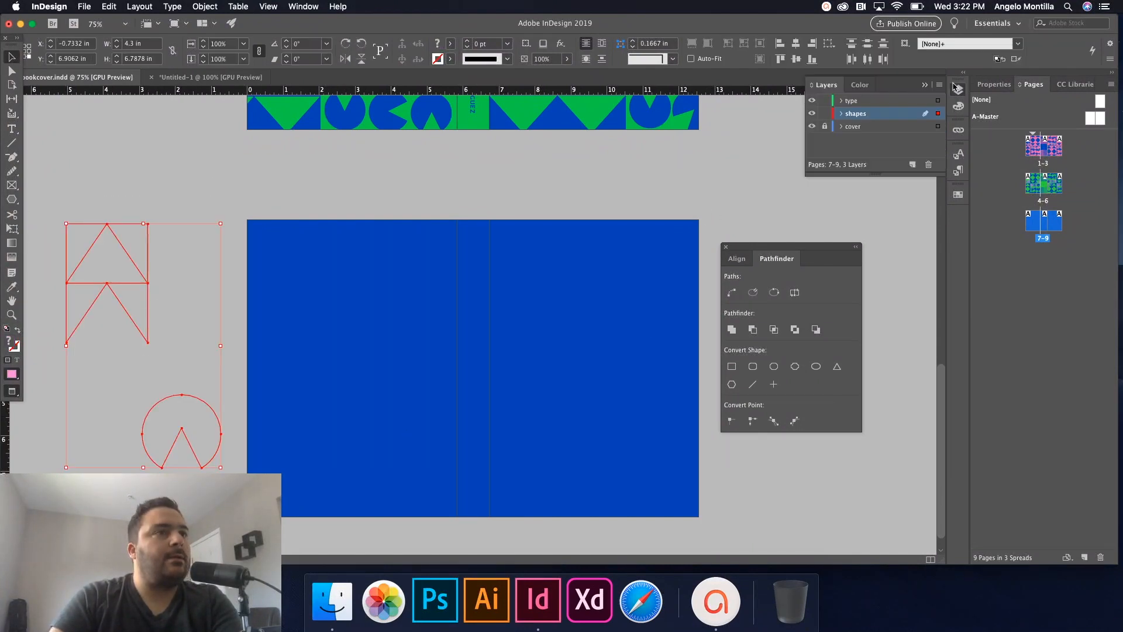
click(303, 255)
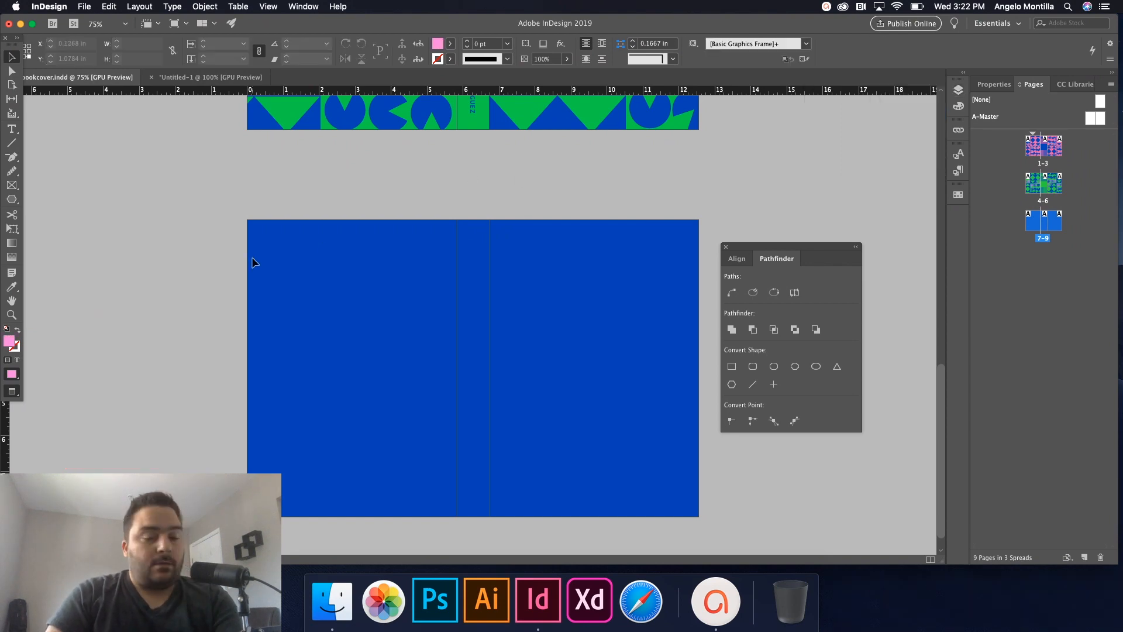
Move the pink notched triangle block onto the blue cover, high up beside the spine.
key(w)
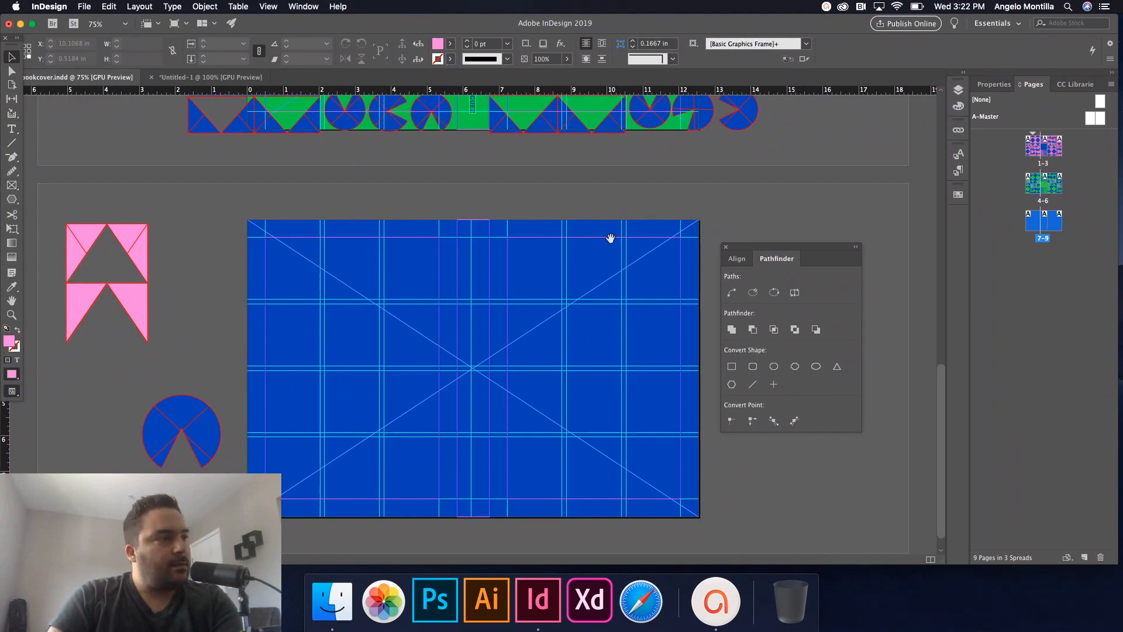
drag(609, 239, 578, 470)
scroll(246, 334, down, 5)
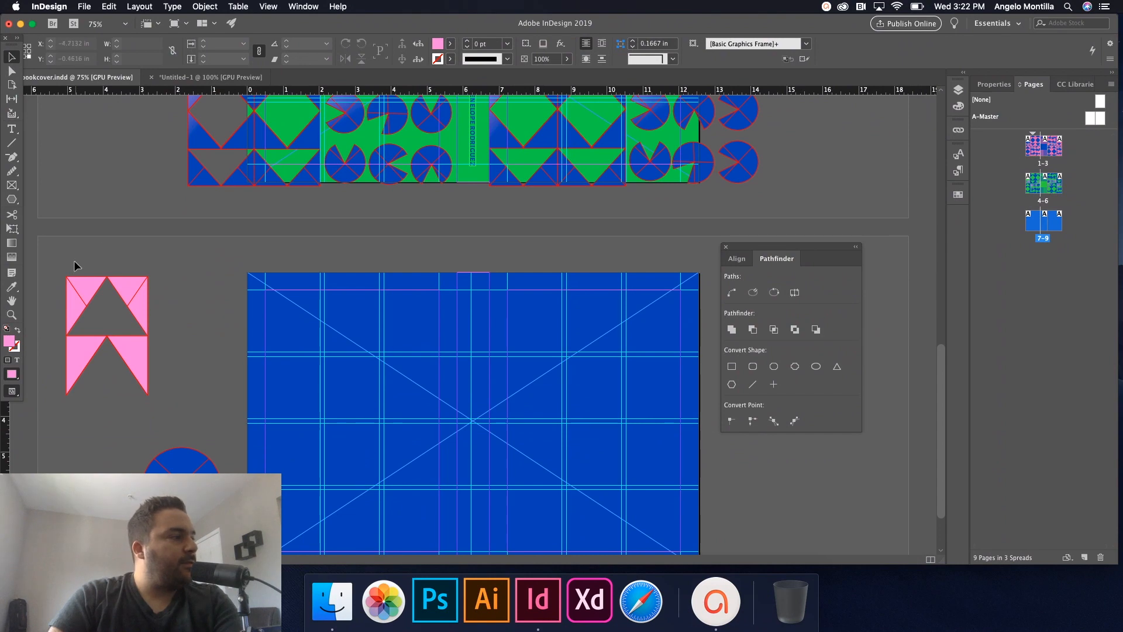
drag(75, 262, 150, 363)
click(483, 405)
drag(572, 409, 536, 399)
scroll(572, 409, up, 1)
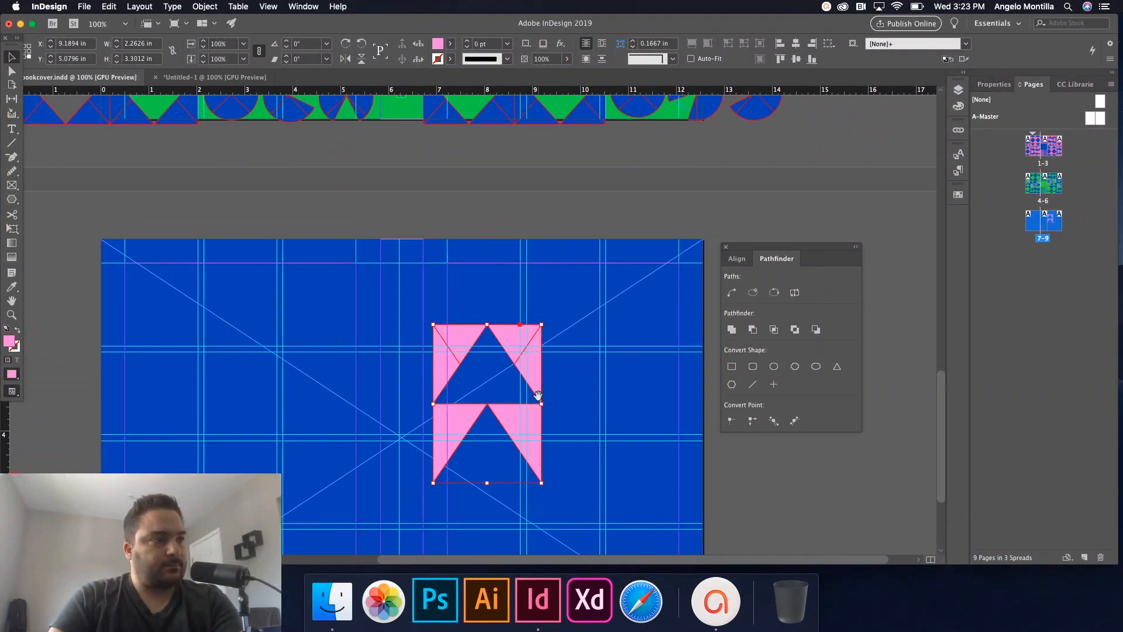
scroll(536, 399, up, 1)
drag(455, 315, 441, 240)
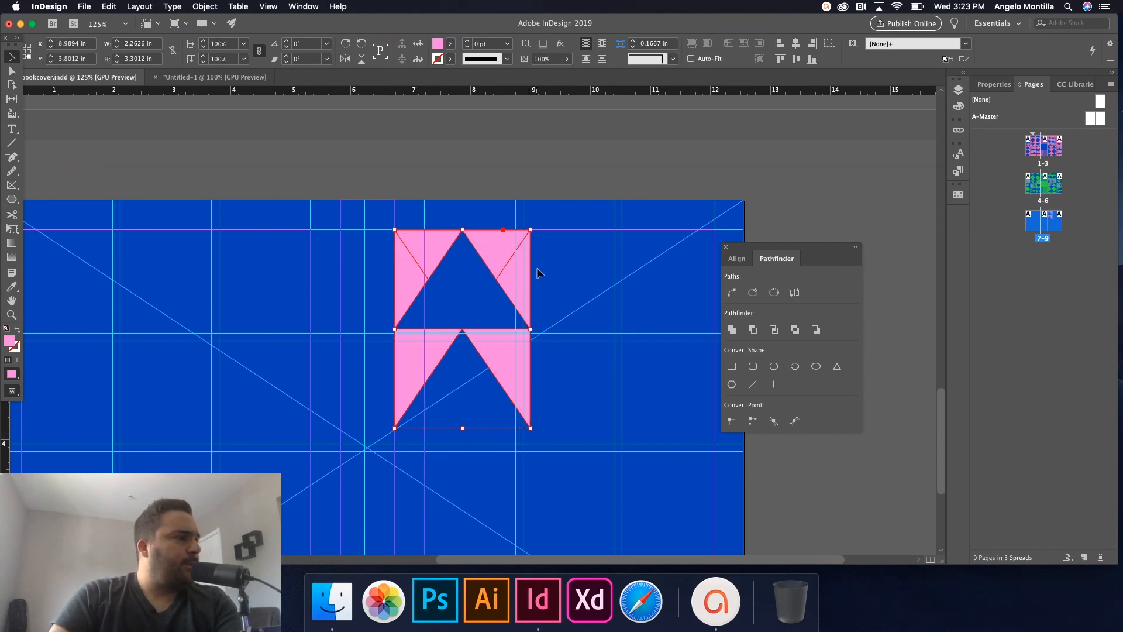
Scale the pink triangle group down to about 68%.
click(558, 338)
scroll(555, 339, up, 5)
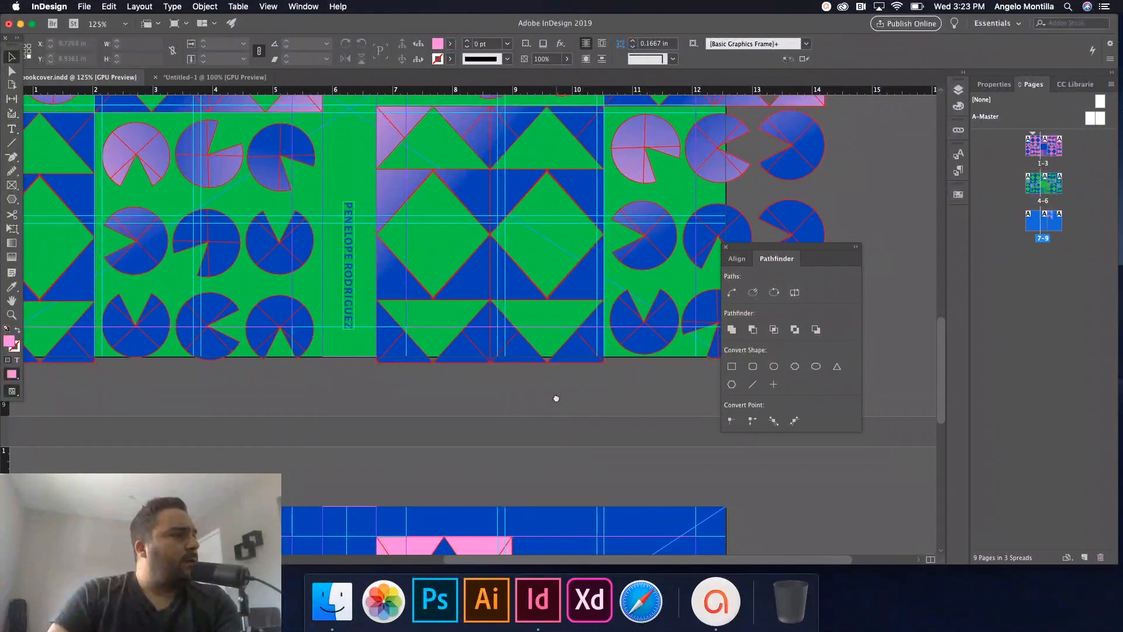
scroll(556, 340, down, 5)
click(493, 247)
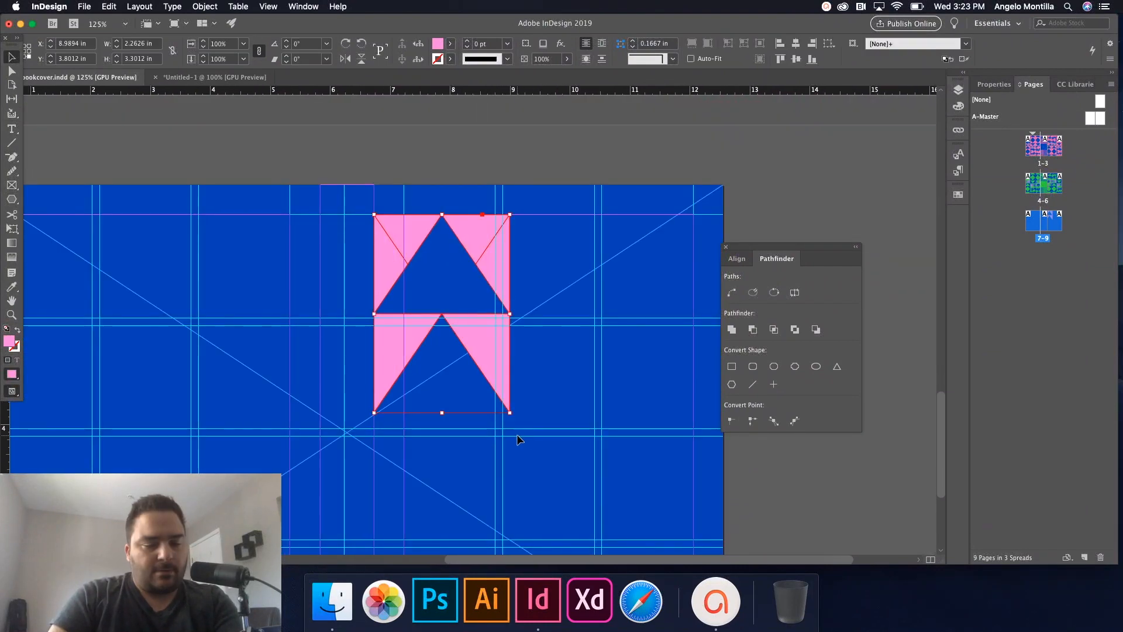
drag(509, 413, 466, 347)
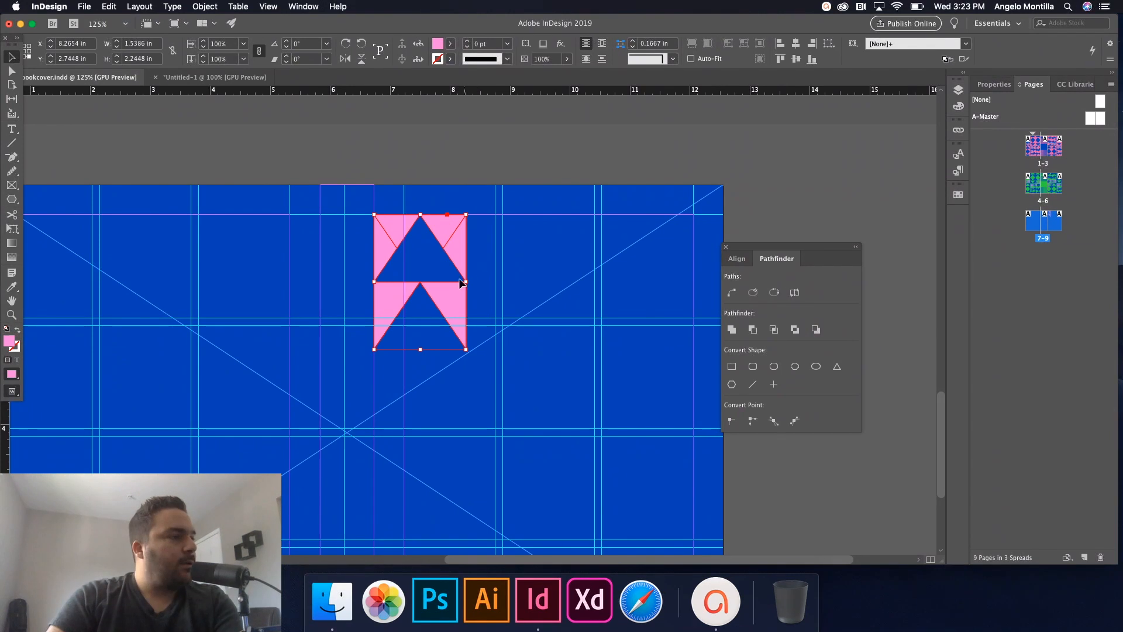
Duplicate the group to the right, copy both rows downward, and rotate the lower copy 180°.
drag(450, 302, 543, 302)
drag(485, 276, 397, 346)
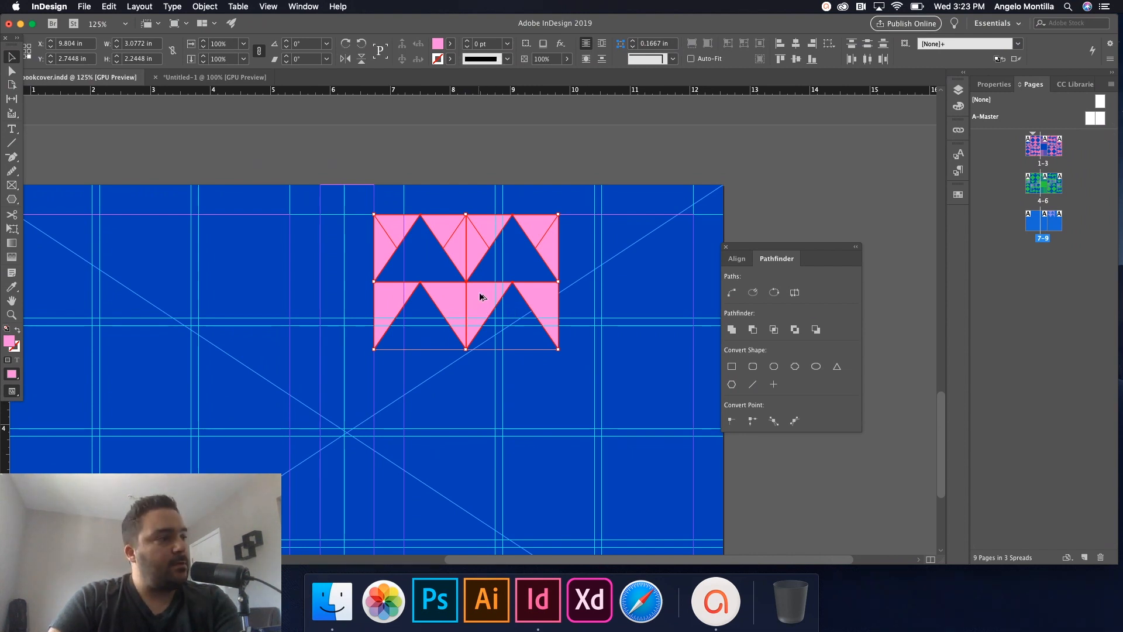
drag(481, 296, 481, 432)
drag(560, 345, 424, 458)
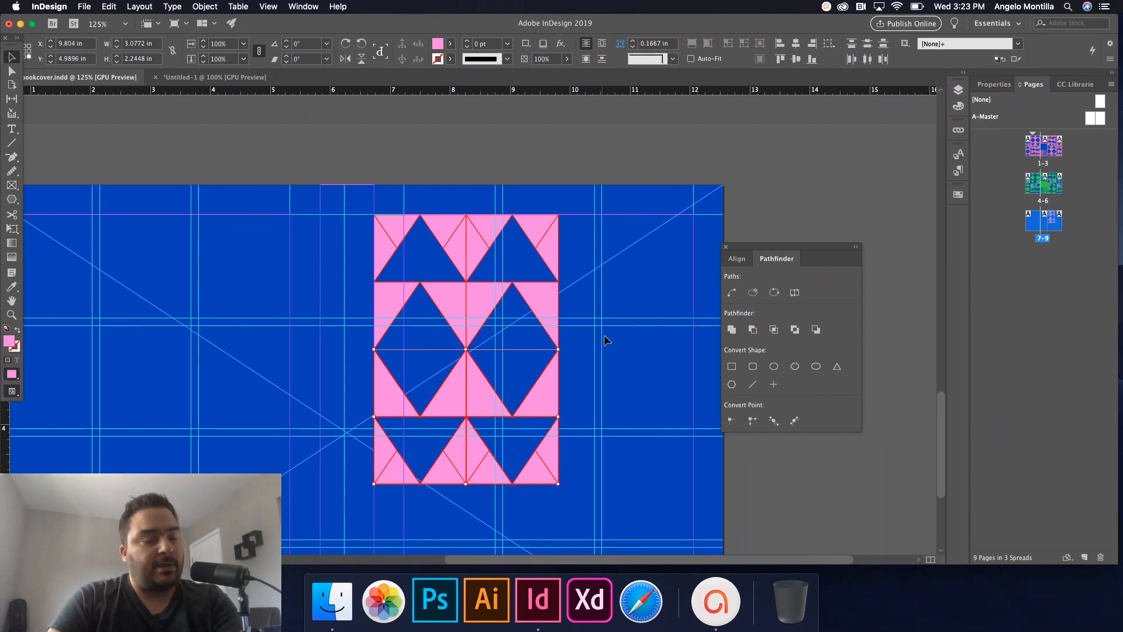
click(618, 341)
key(w)
key(super+1)
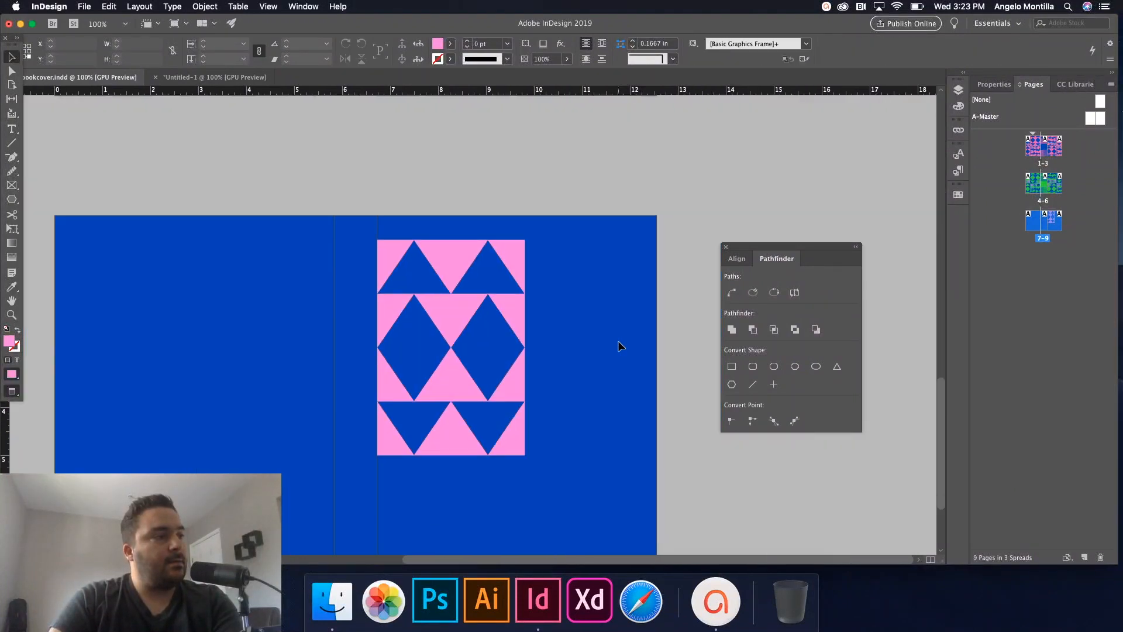
Move the pink pattern block to the top edge and widen it to 3.6762 in.
key(super+minus)
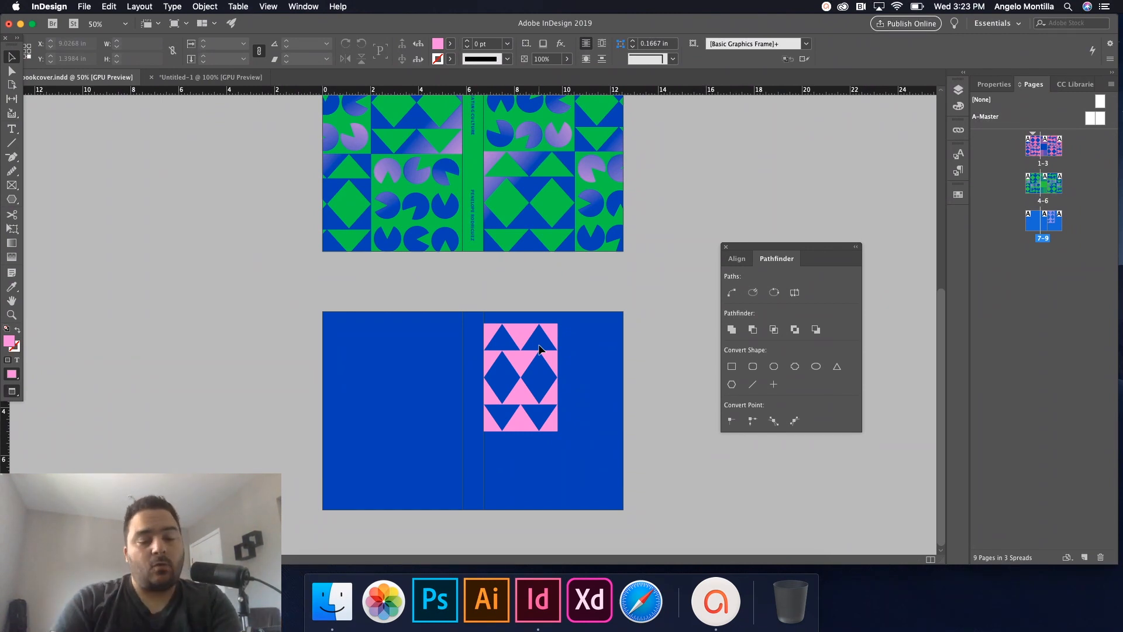
key(w)
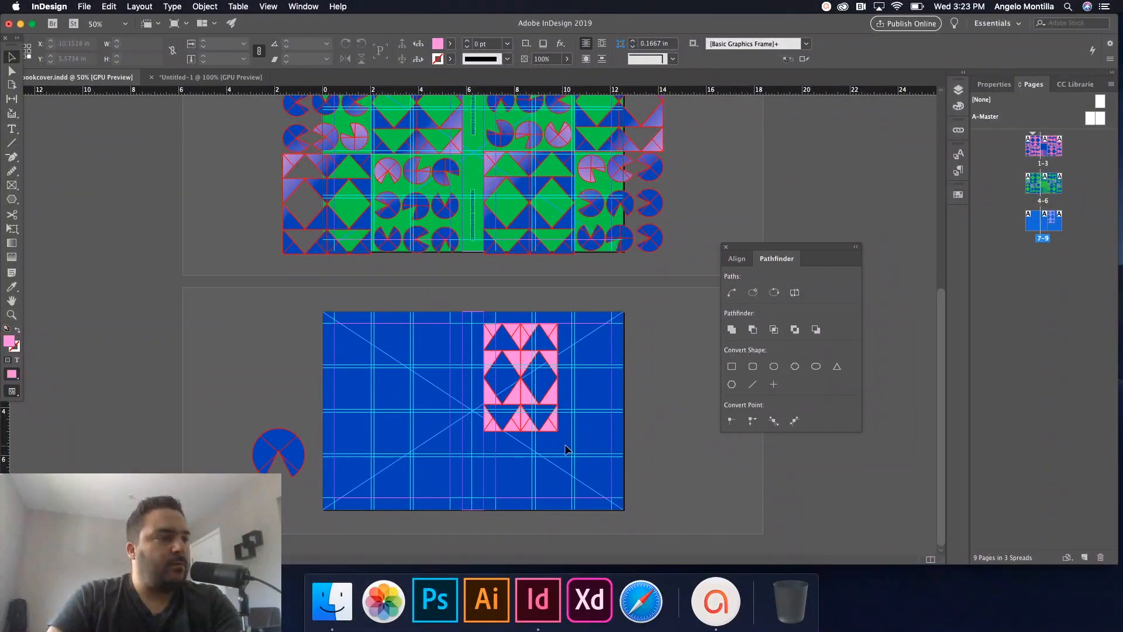
click(490, 334)
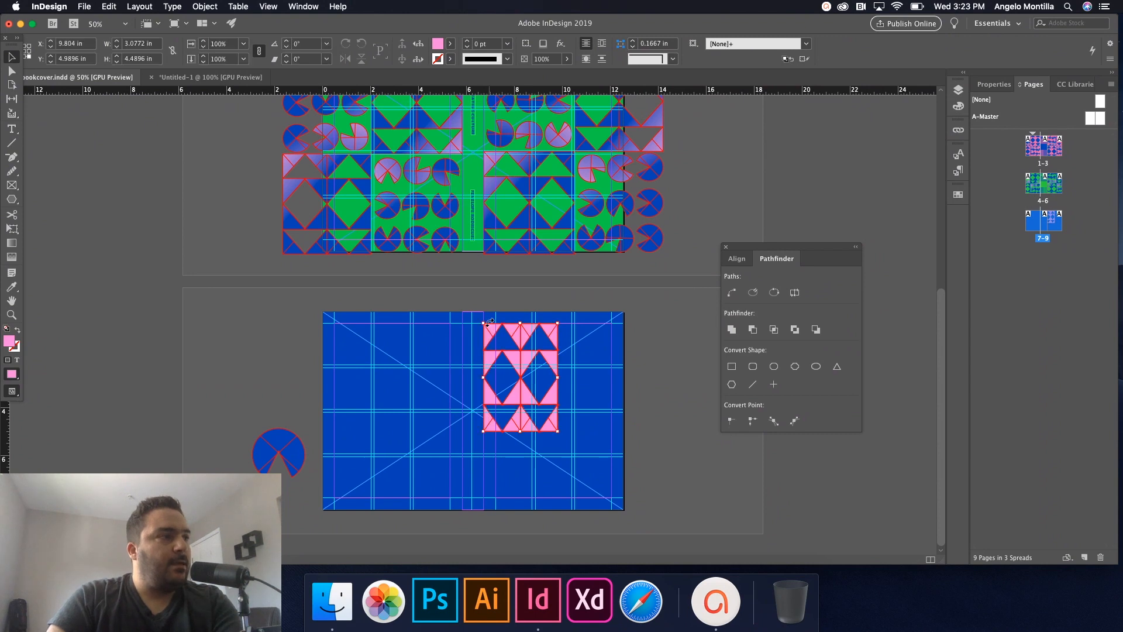
drag(490, 330, 494, 319)
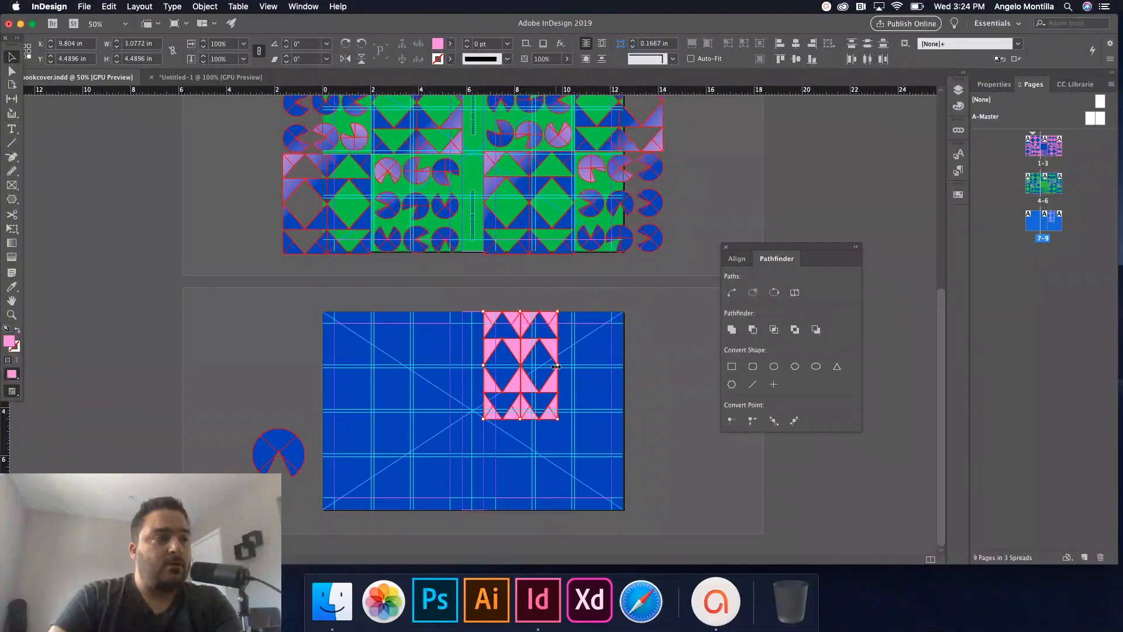
drag(557, 366, 572, 366)
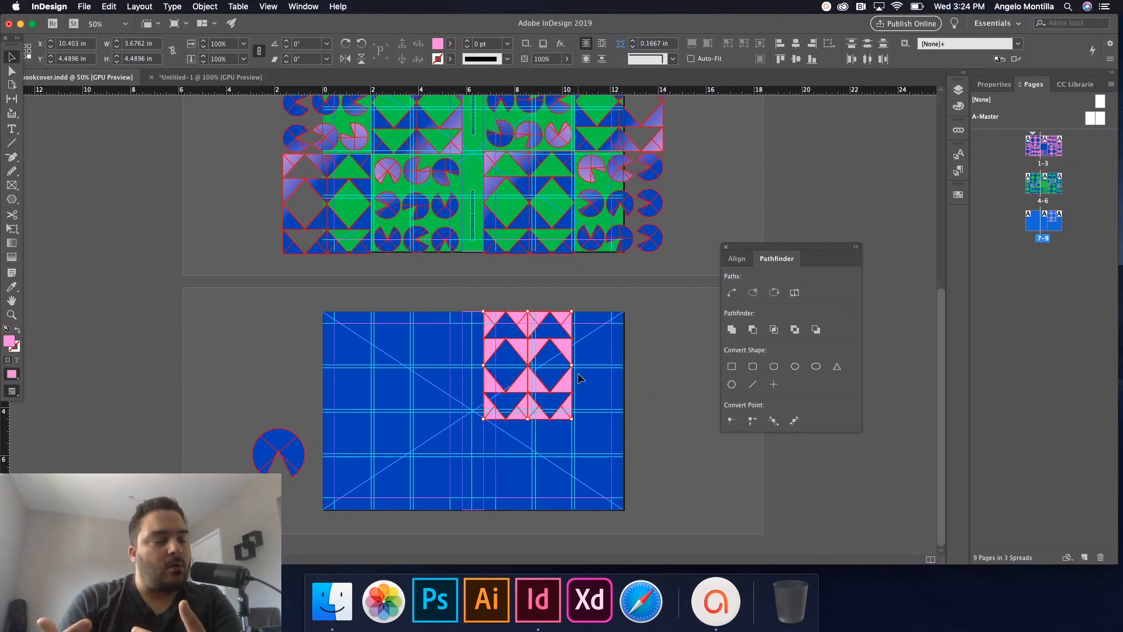
drag(572, 367, 571, 439)
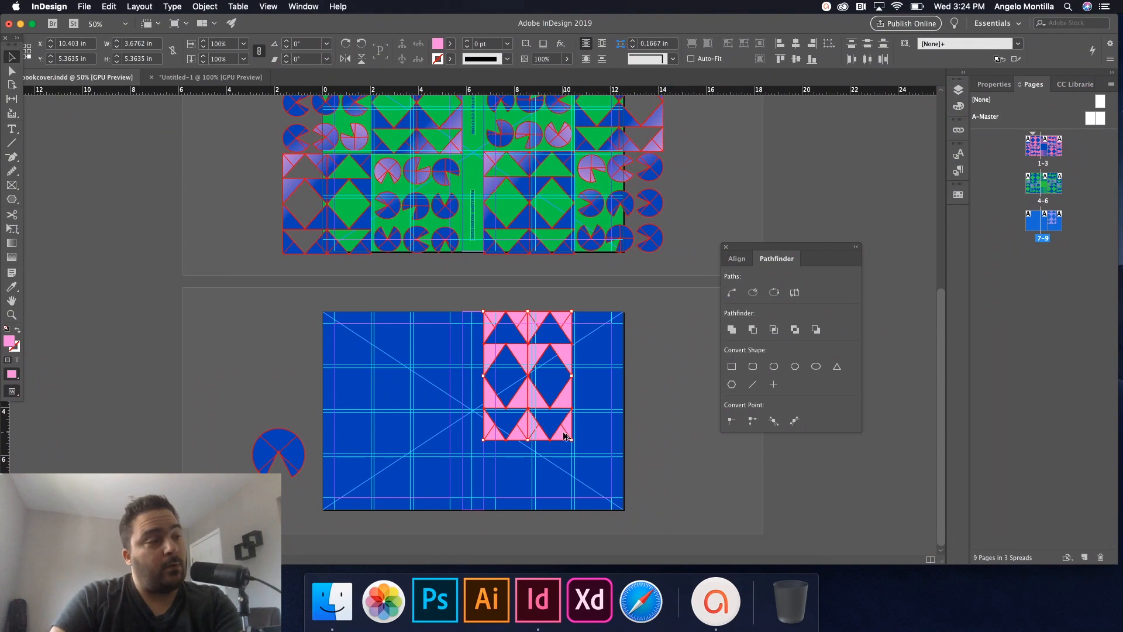
Shorten the pattern block's height to 4.1964 in and check it in preview.
key(super+=)
key(super+=)
key(super+=)
key(super+-)
key(super+-)
drag(585, 378, 574, 522)
drag(574, 331, 574, 128)
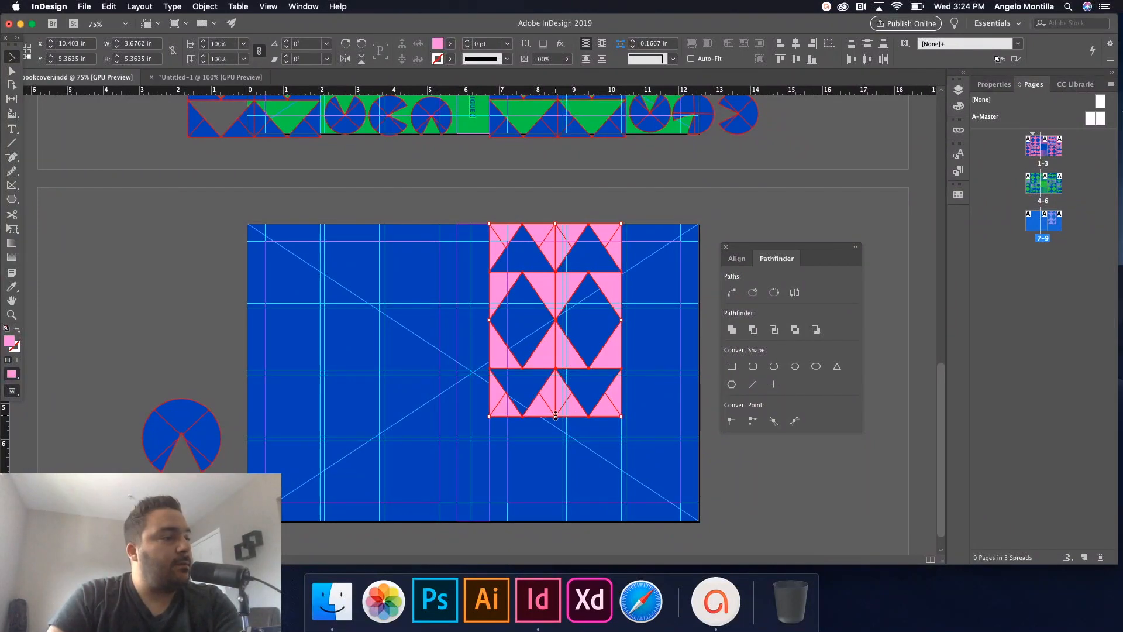
drag(556, 414, 556, 374)
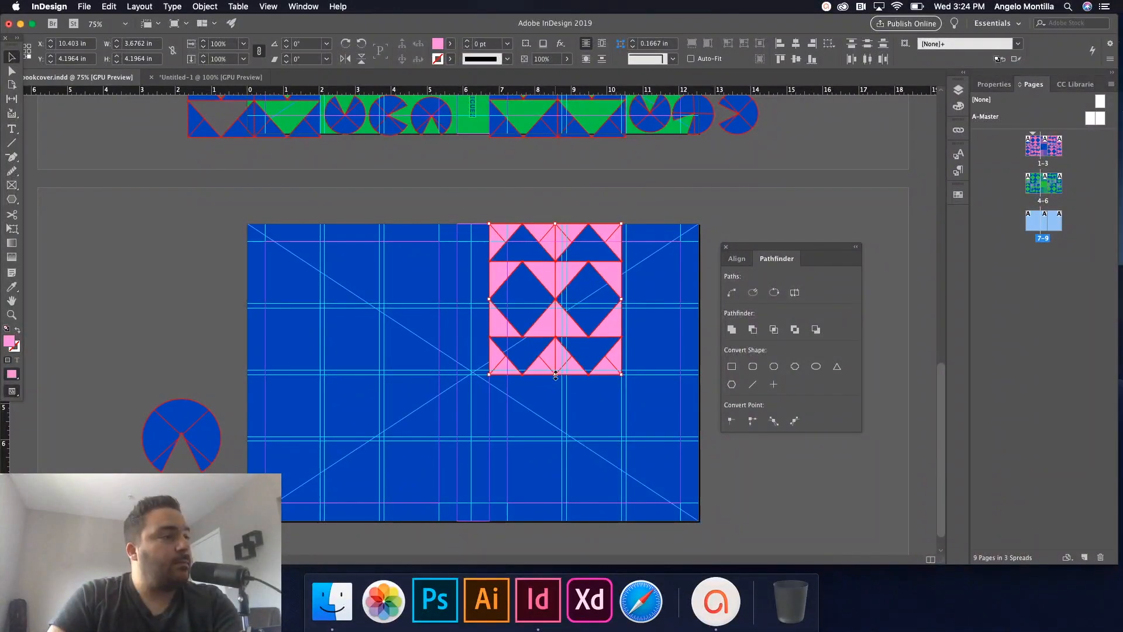
click(670, 352)
key(w)
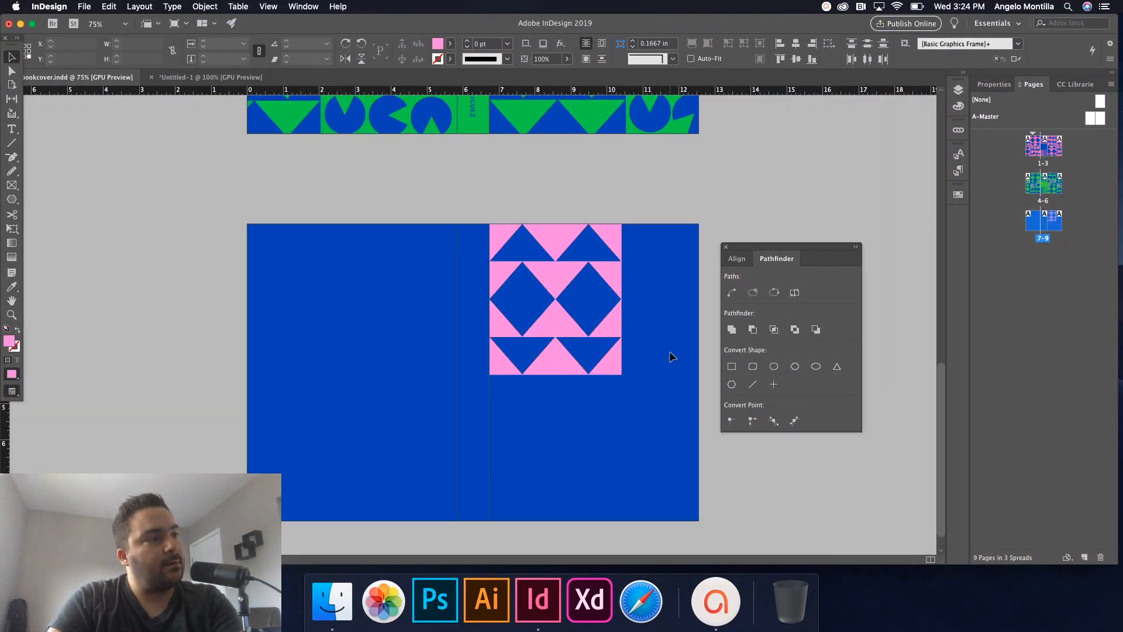
key(super+minus)
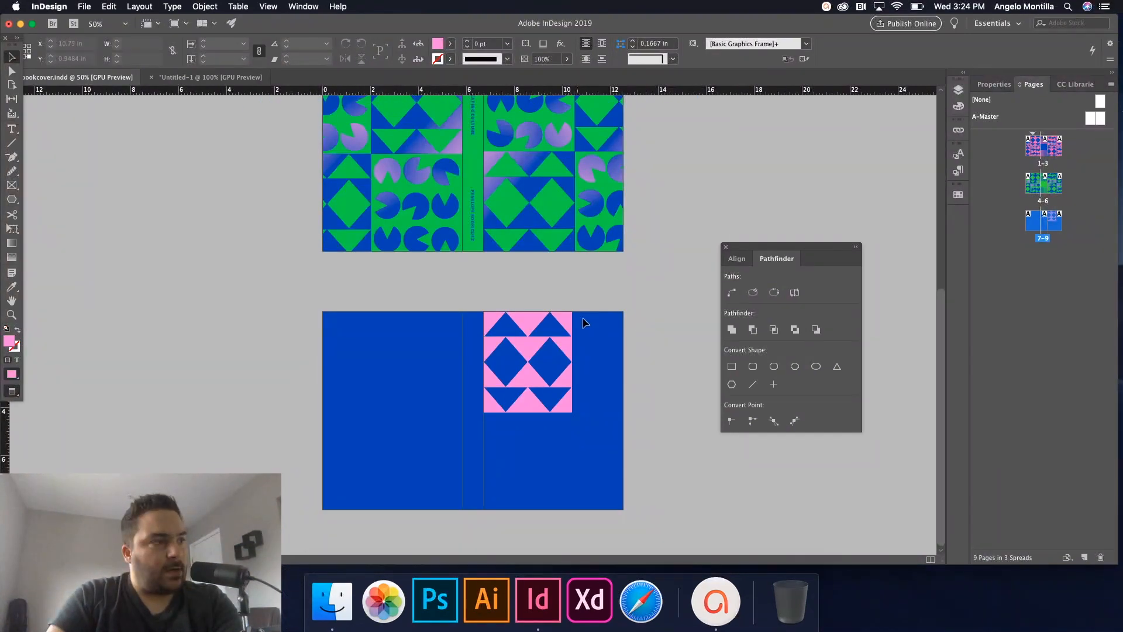
click(529, 363)
key(w)
key(super+1)
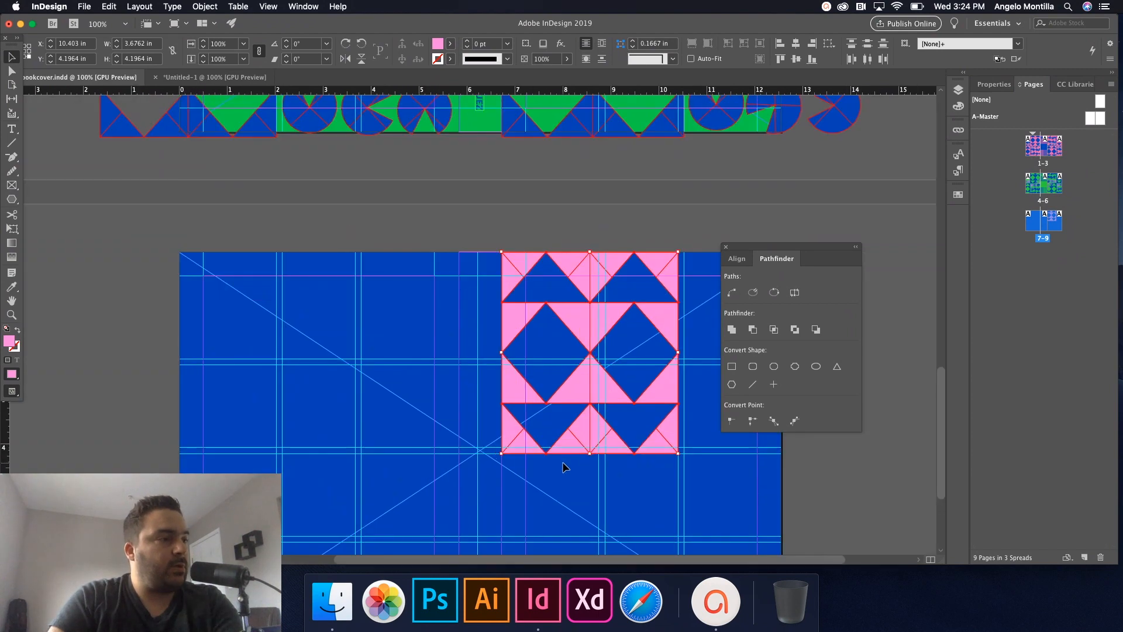
Place a copy of the pink pattern block at the cover's bottom-right corner.
scroll(563, 466, down, 5)
scroll(563, 467, right, 3)
drag(526, 319, 627, 507)
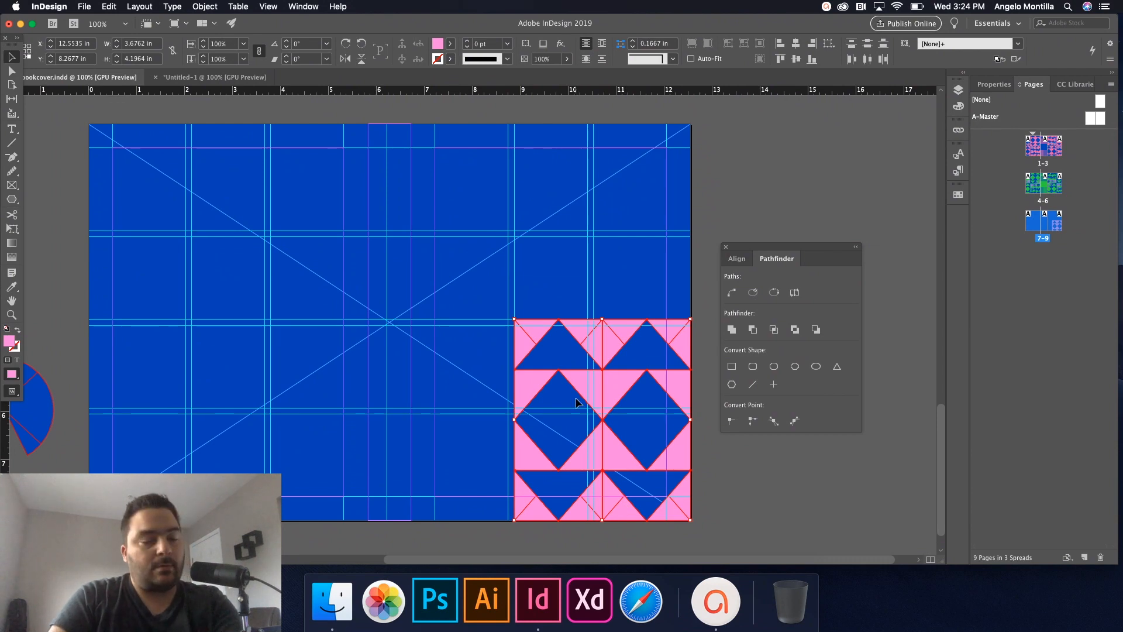
key(super+z)
drag(574, 307, 675, 504)
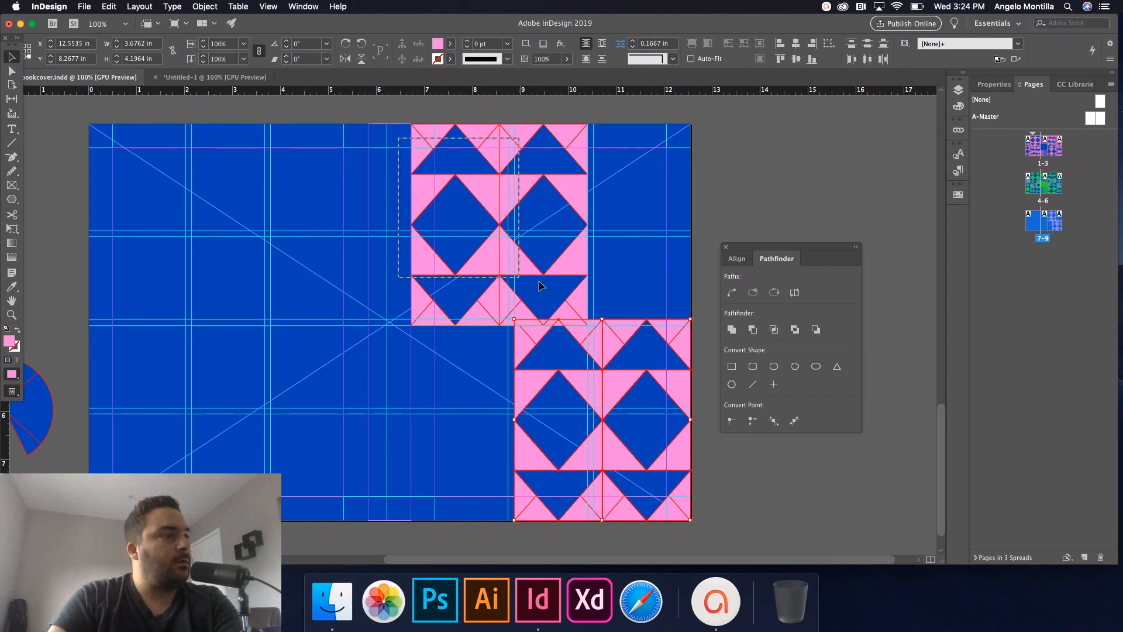
click(584, 319)
drag(583, 323, 695, 512)
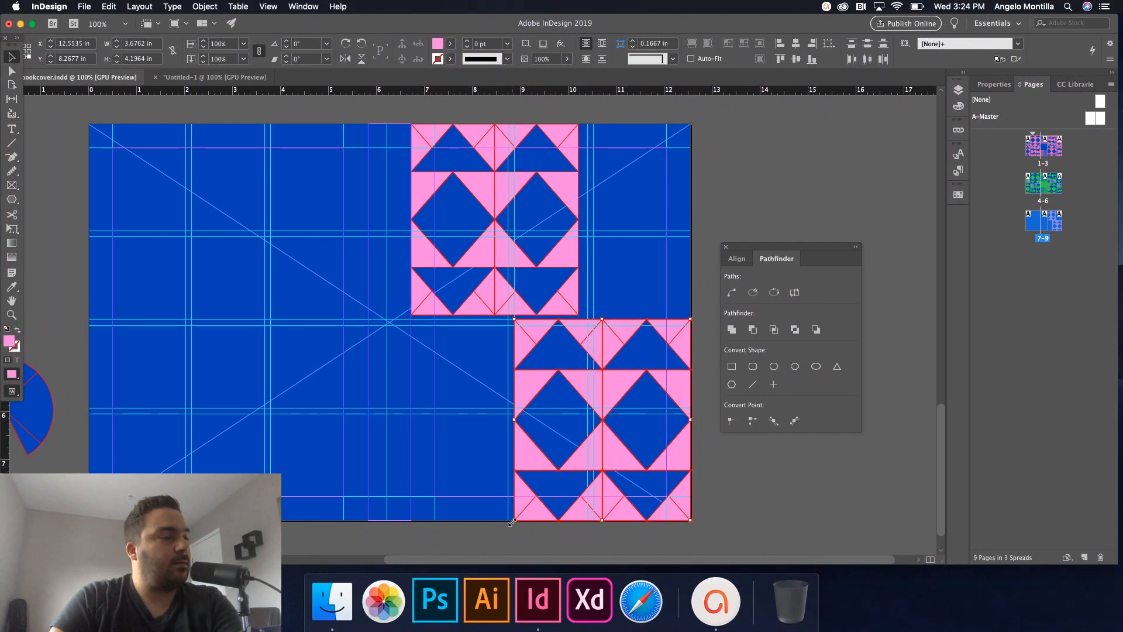
key(Delete)
drag(601, 374, 478, 269)
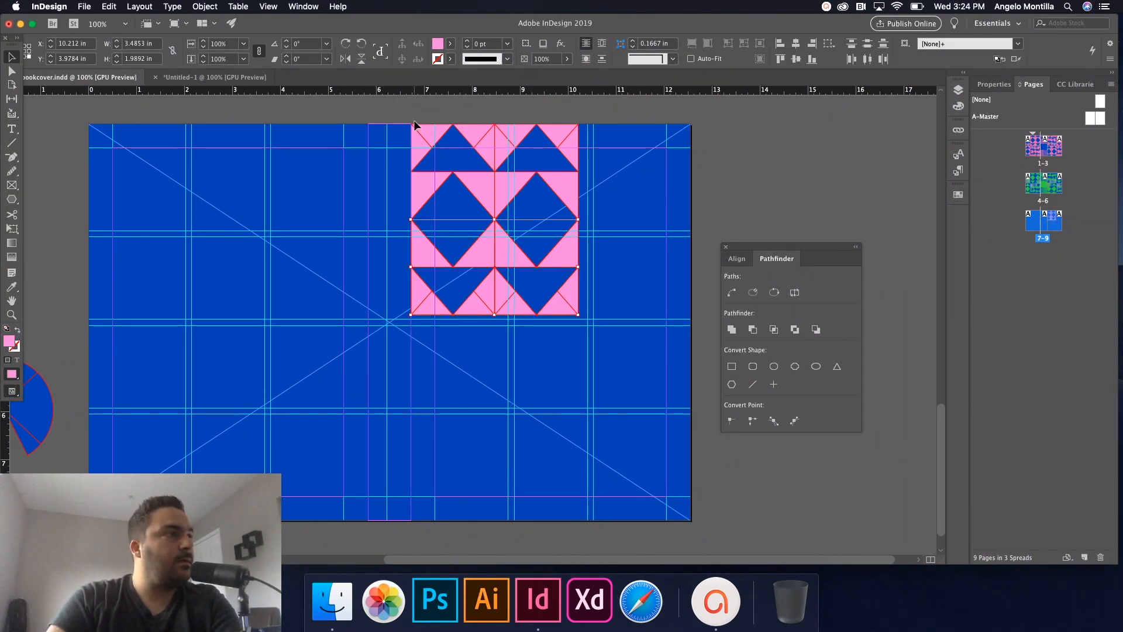
drag(572, 307, 685, 512)
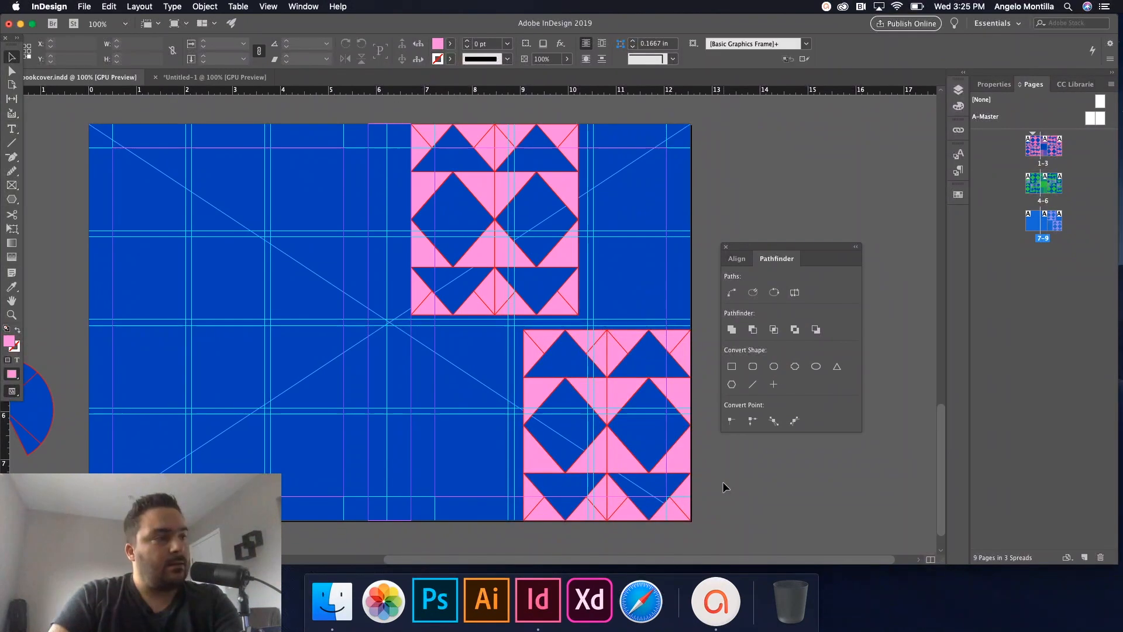
drag(443, 338, 502, 320)
click(416, 370)
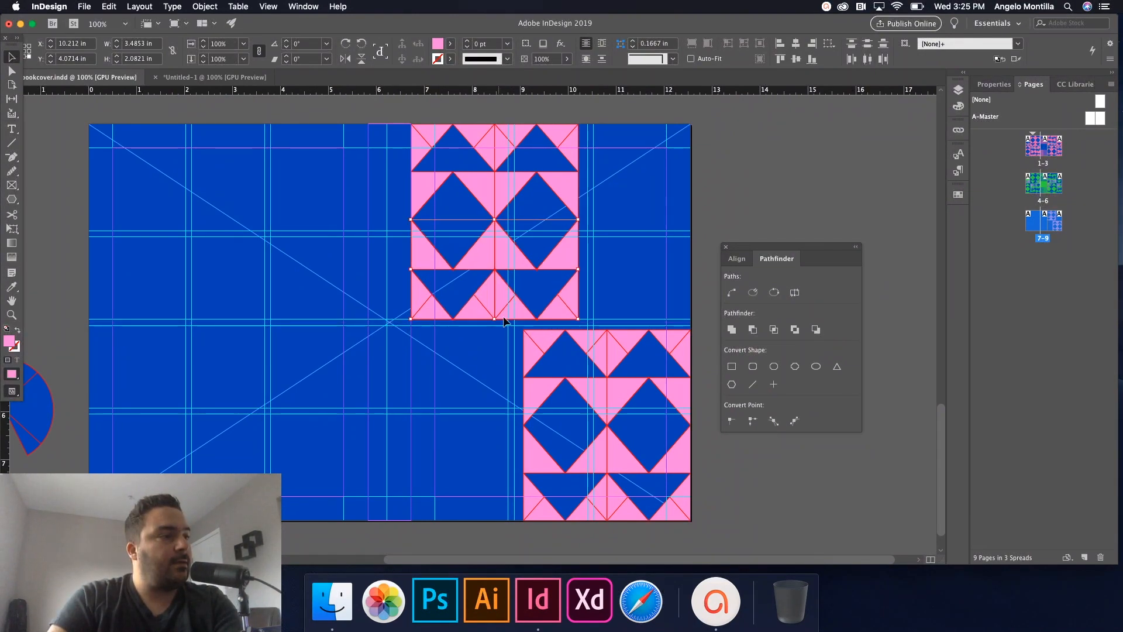
Extend the lower pattern block's top edge upward to stagger it below the first.
scroll(575, 325, up, 2)
click(649, 343)
drag(462, 345, 689, 400)
drag(674, 348, 627, 593)
drag(597, 300, 613, 292)
click(917, 320)
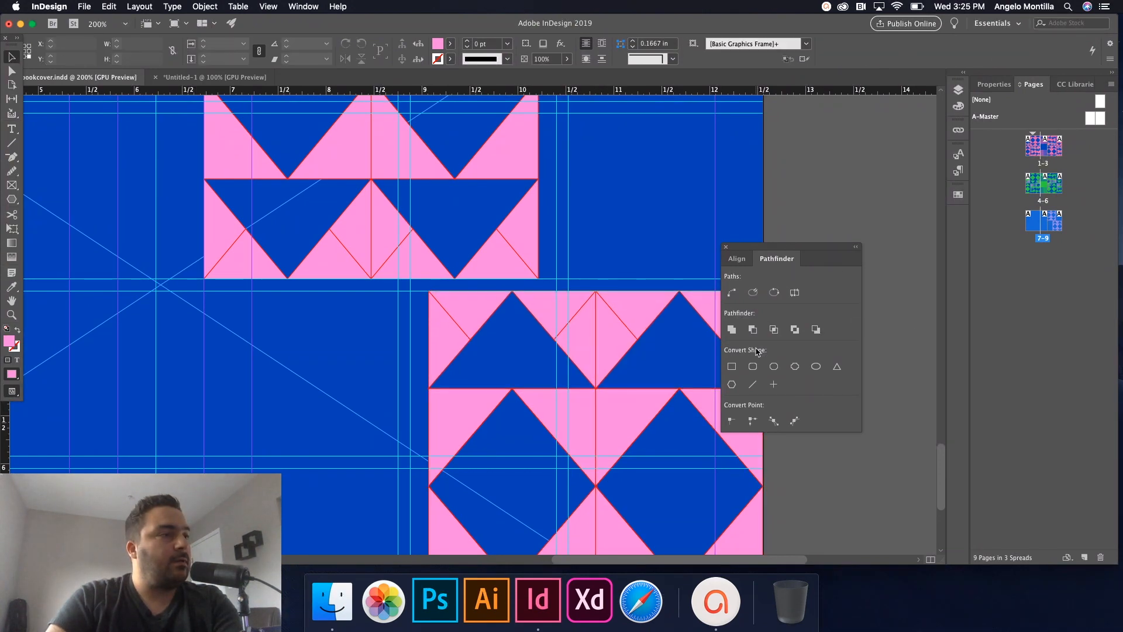
Zoom out with guides shown and select the pie shape on the pasteboard.
key(super+minus)
key(super+minus)
key(super+minus)
key(super+minus)
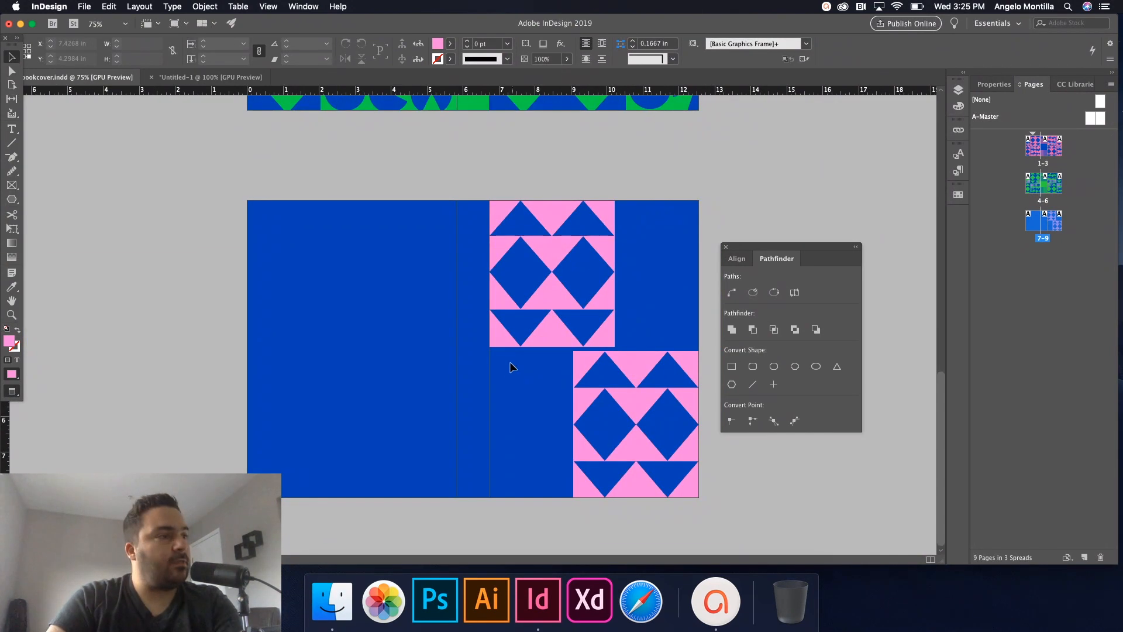
key(w)
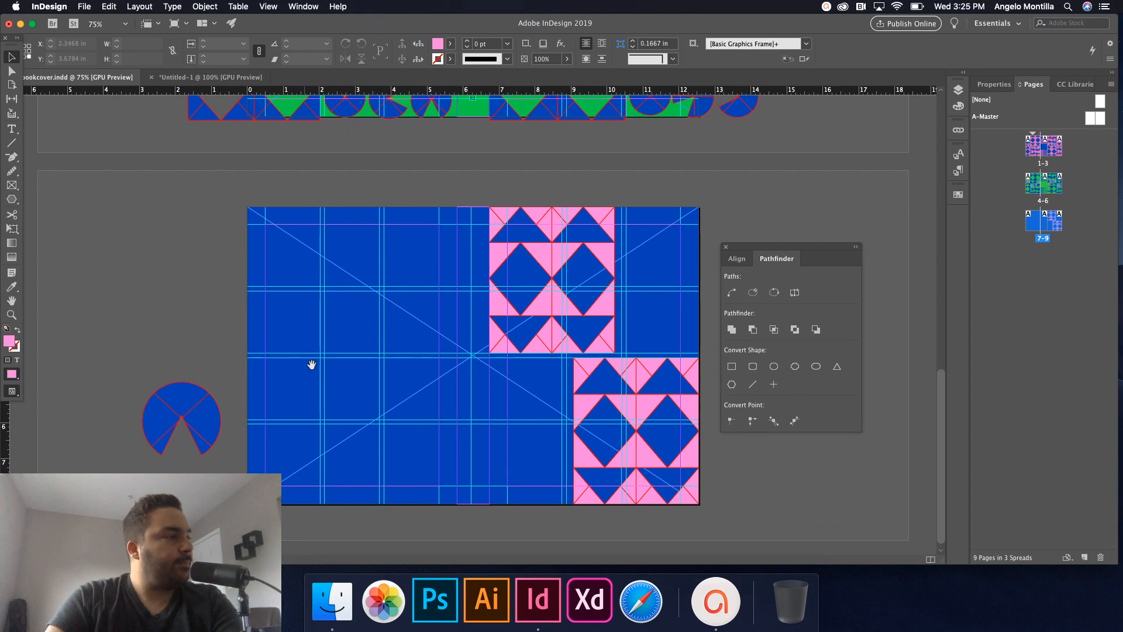
drag(115, 366, 387, 345)
Fill the pie with PANTONE 934 C pink, shrink it, and move it onto the cover.
key(super+z)
key(super+equal)
key(super+equal)
key(super+equal)
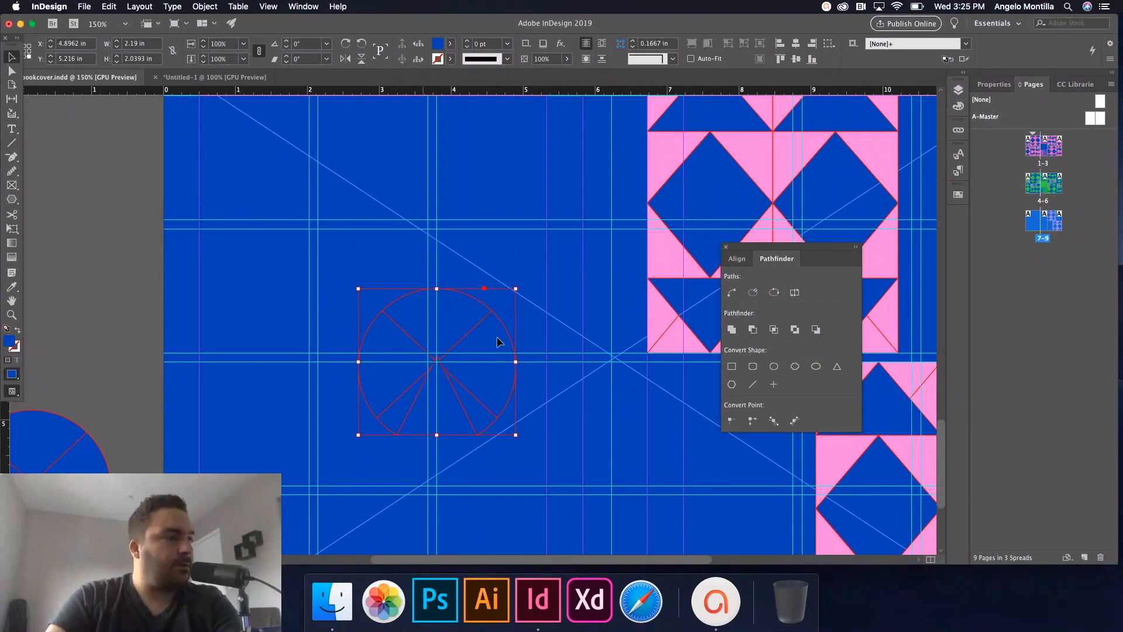
click(959, 195)
click(836, 279)
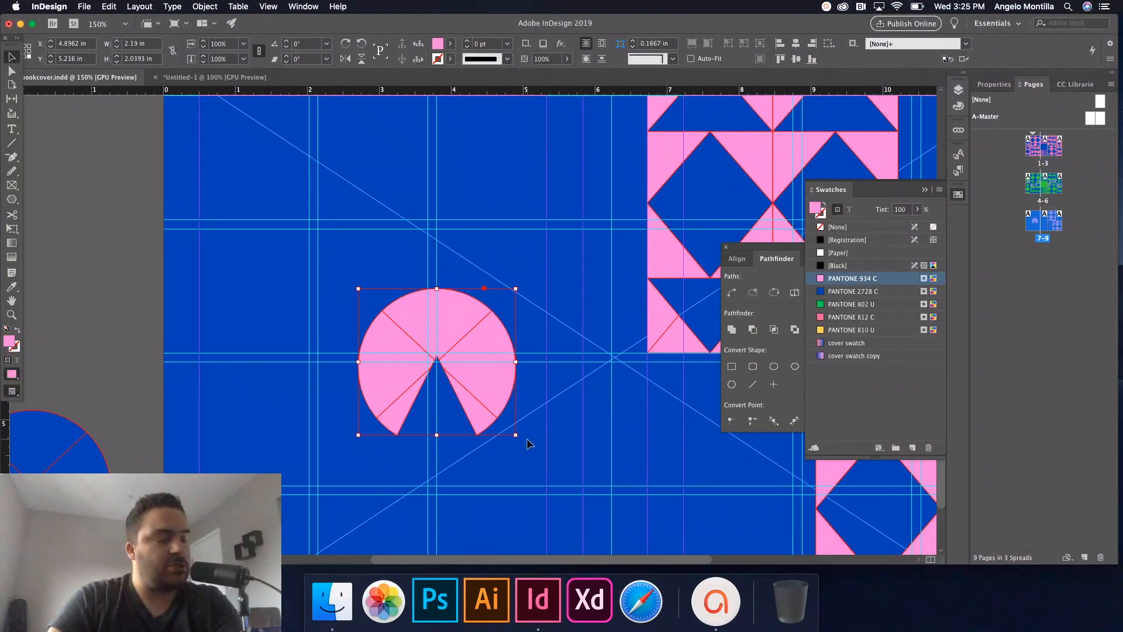
drag(515, 435, 450, 378)
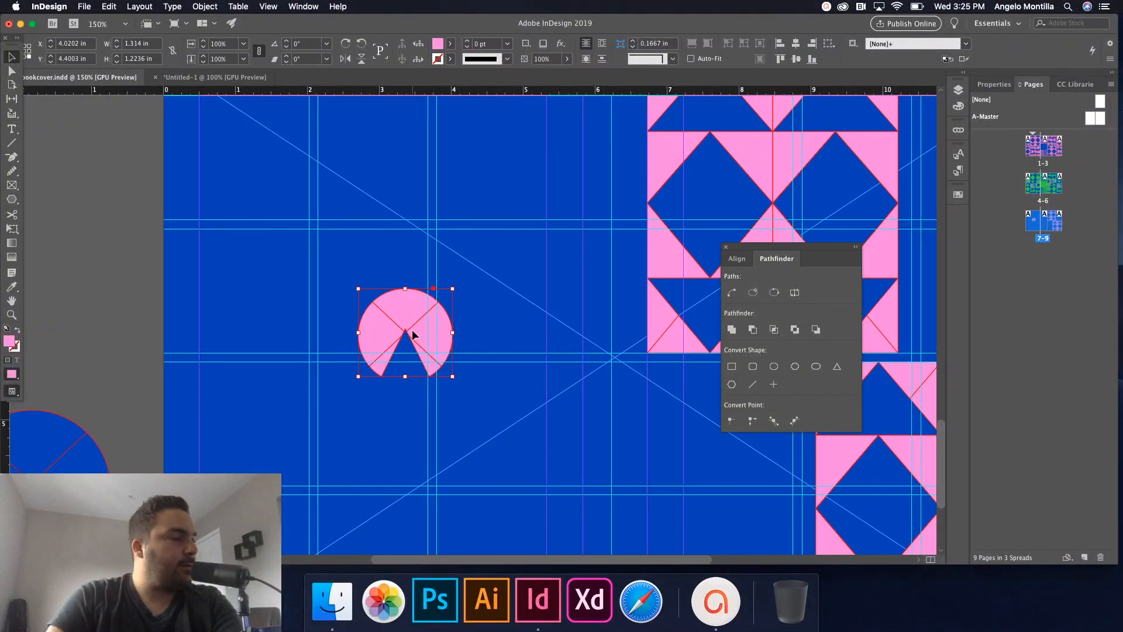
drag(395, 318, 472, 264)
Duplicate the pink pie to make a row of three and select all three.
scroll(527, 413, up, 5)
scroll(522, 380, down, 1)
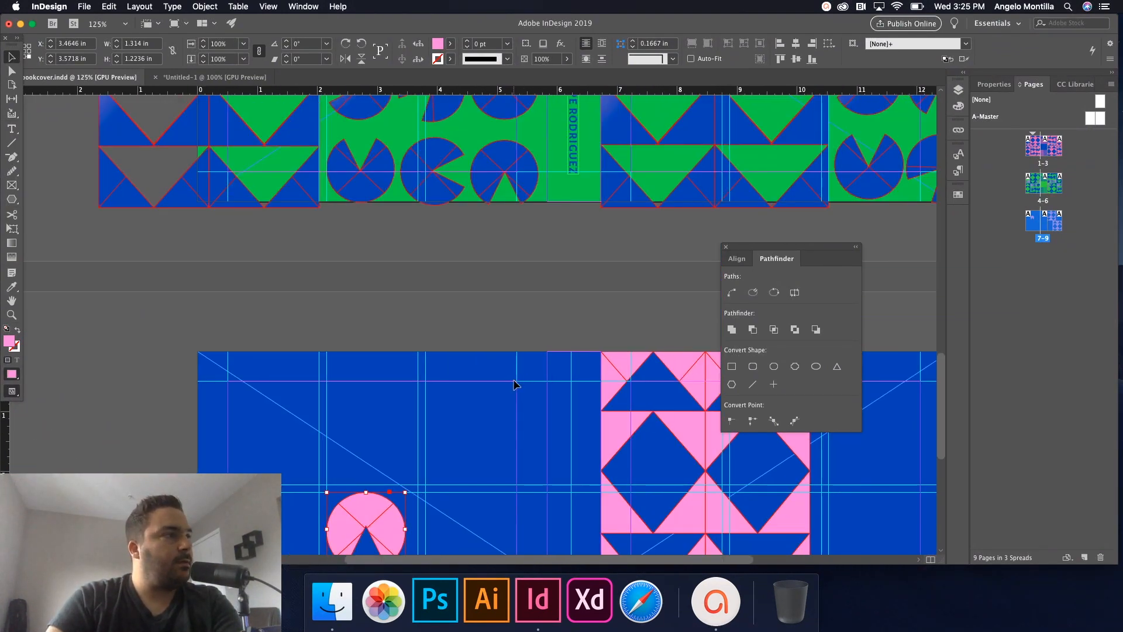
drag(510, 478, 474, 251)
drag(334, 286, 426, 279)
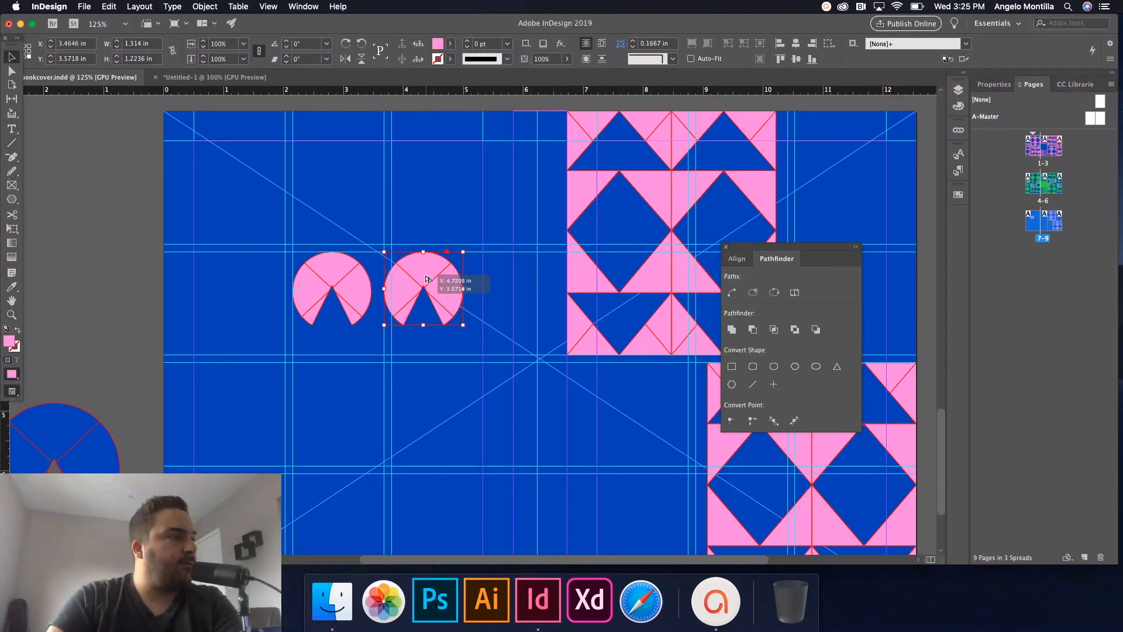
drag(300, 282, 258, 284)
drag(231, 231, 468, 331)
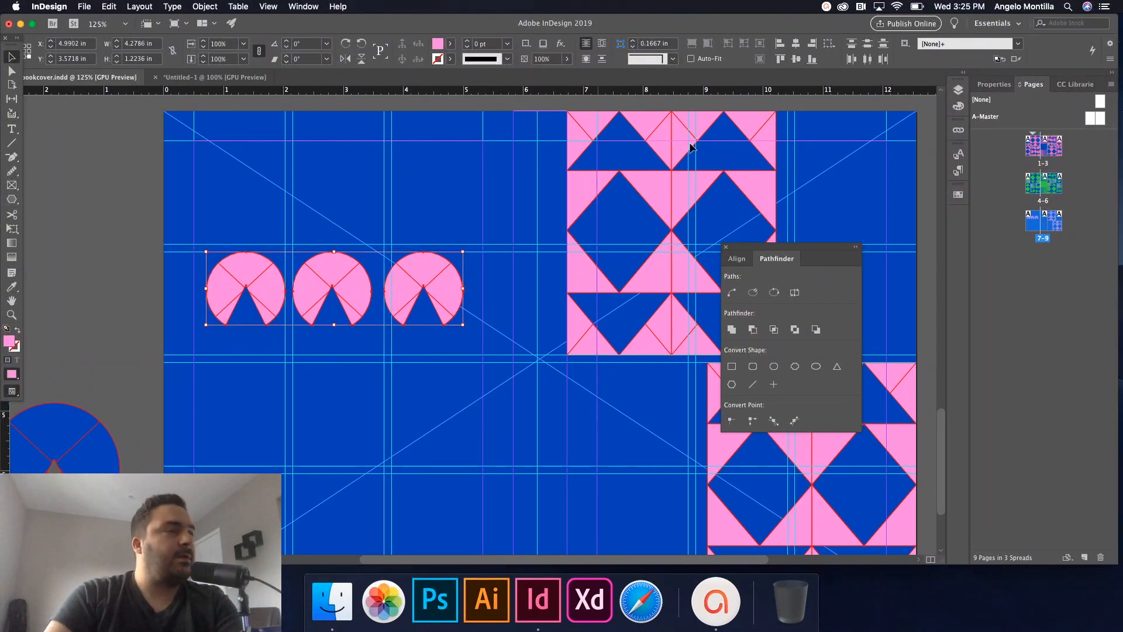
Distribute the three pies evenly and duplicate the row downward twice for three rows.
click(831, 44)
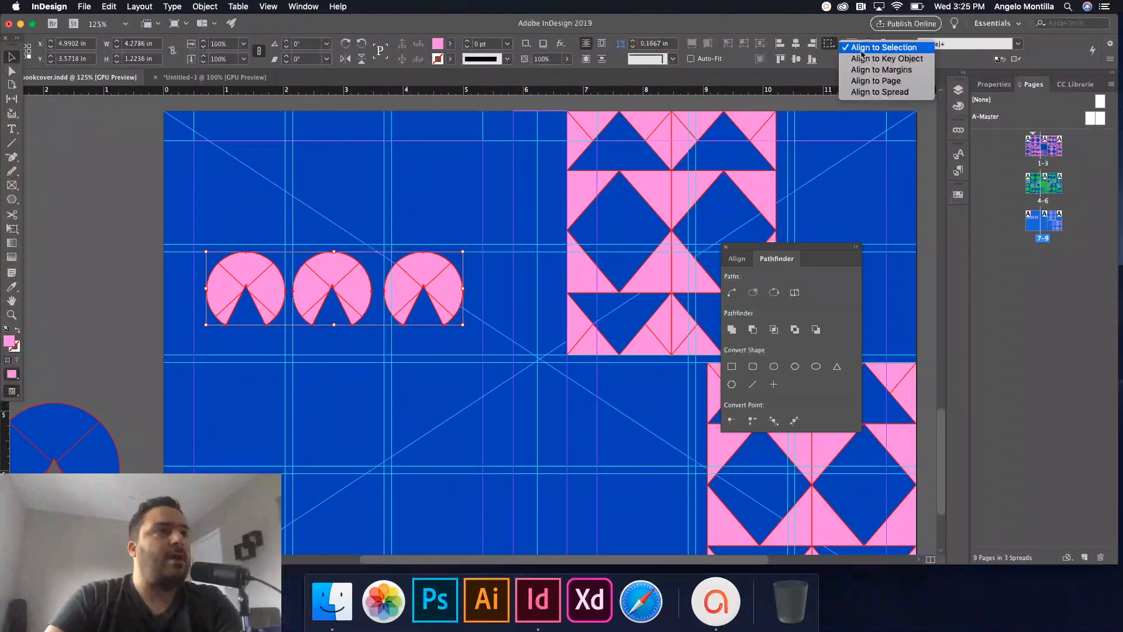
click(830, 44)
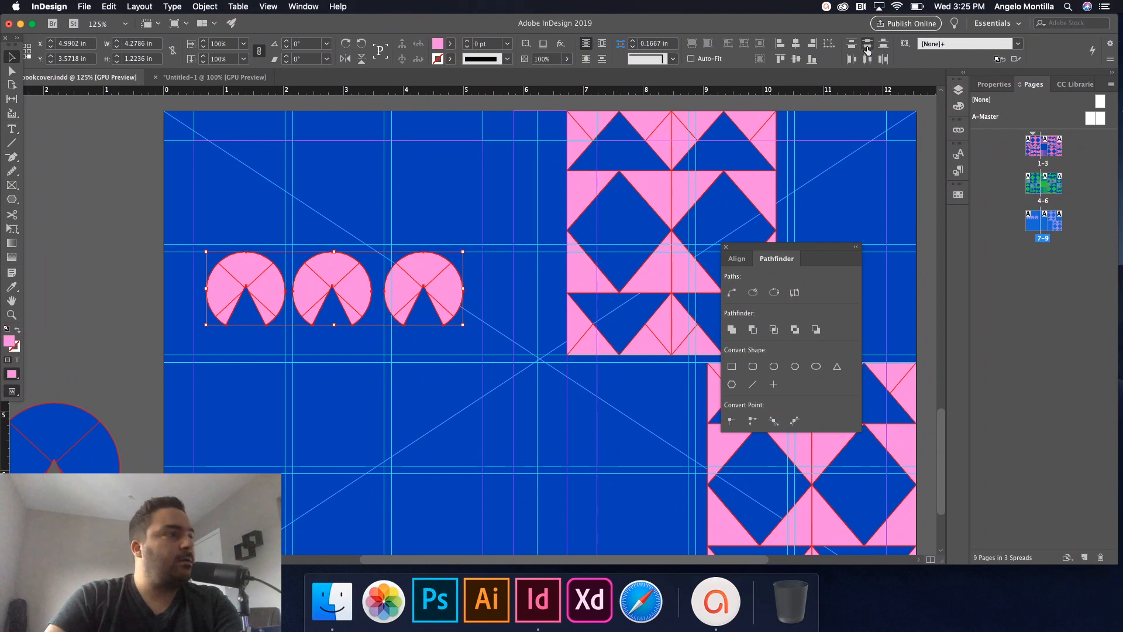
click(867, 59)
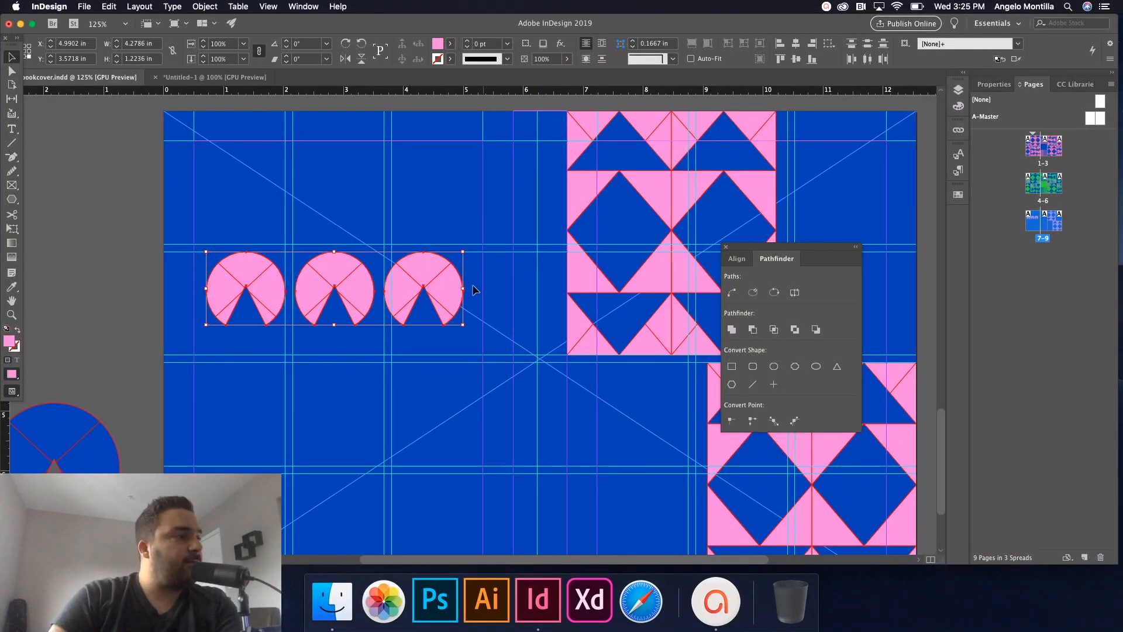
drag(434, 295, 435, 369)
drag(436, 427, 443, 469)
Group the top row of pies, undo a stray gradient, and select all nine pies.
click(517, 408)
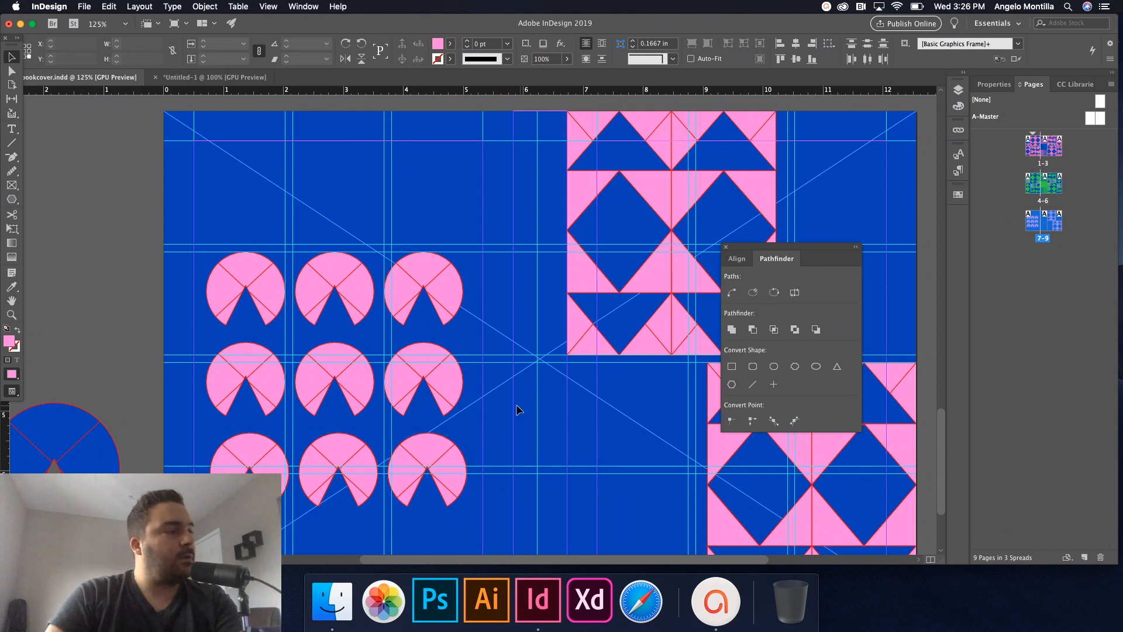
drag(211, 244, 466, 296)
key(super+g)
drag(182, 354, 469, 401)
key(g)
drag(199, 455, 465, 485)
key(super+z)
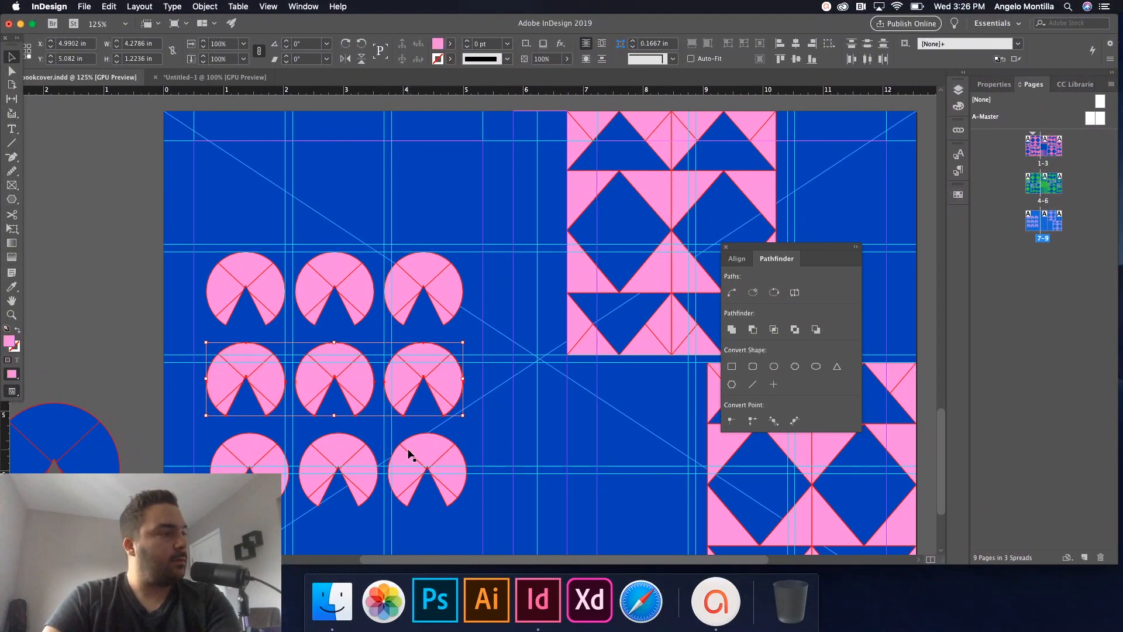
drag(178, 382, 445, 391)
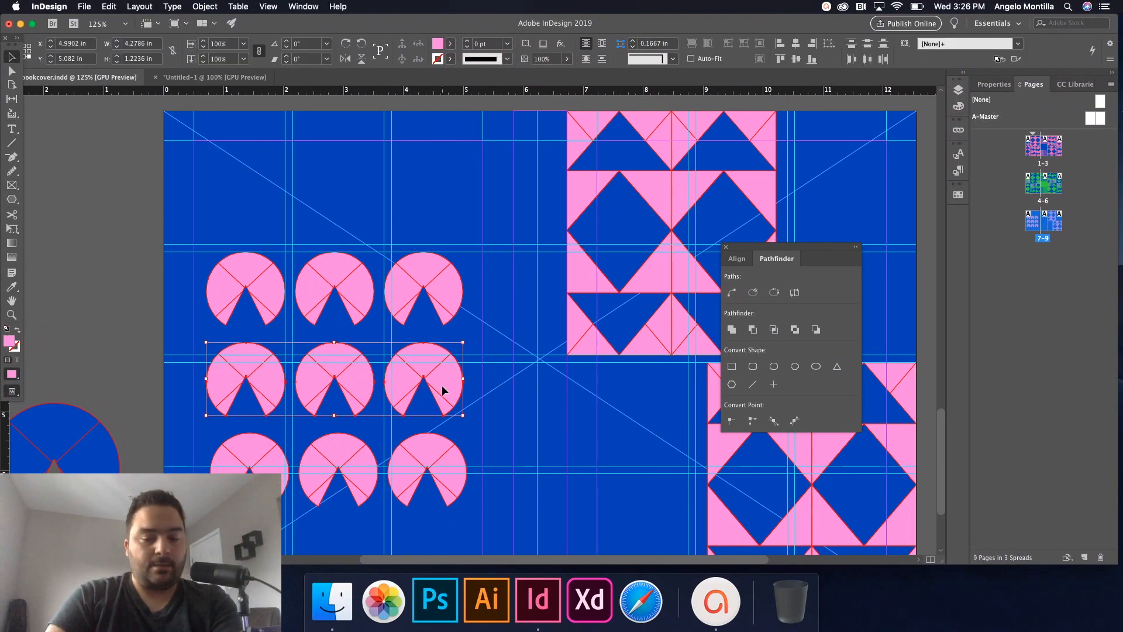
drag(193, 456, 450, 483)
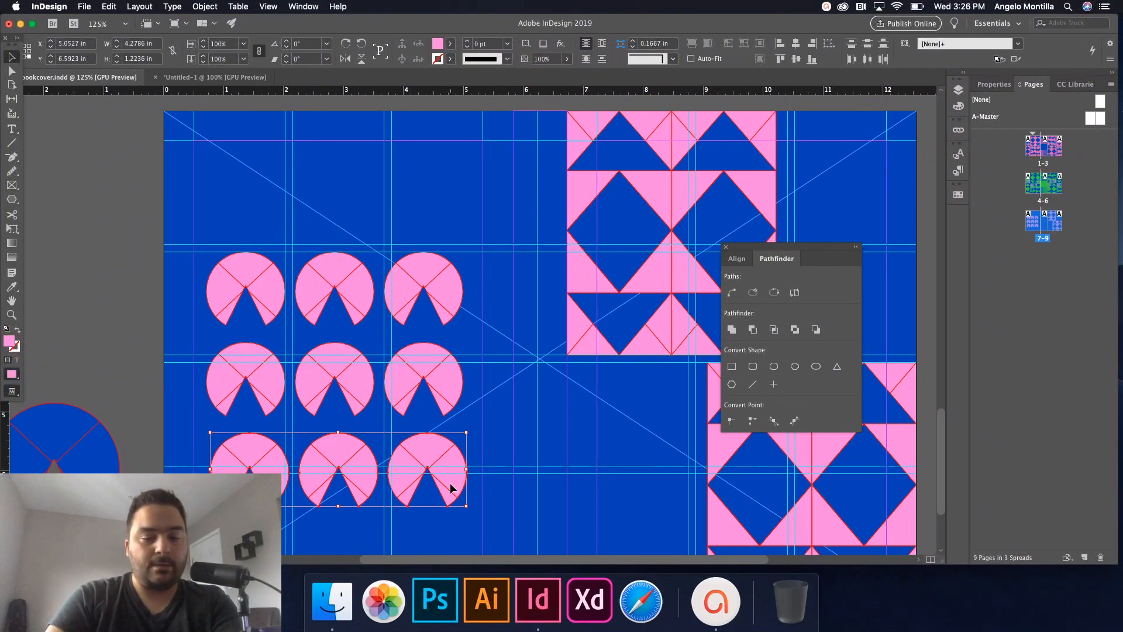
drag(193, 240, 400, 441)
Bring the pink circle group onto the blue spread and set it under the top triangle block.
scroll(470, 355, down, 1)
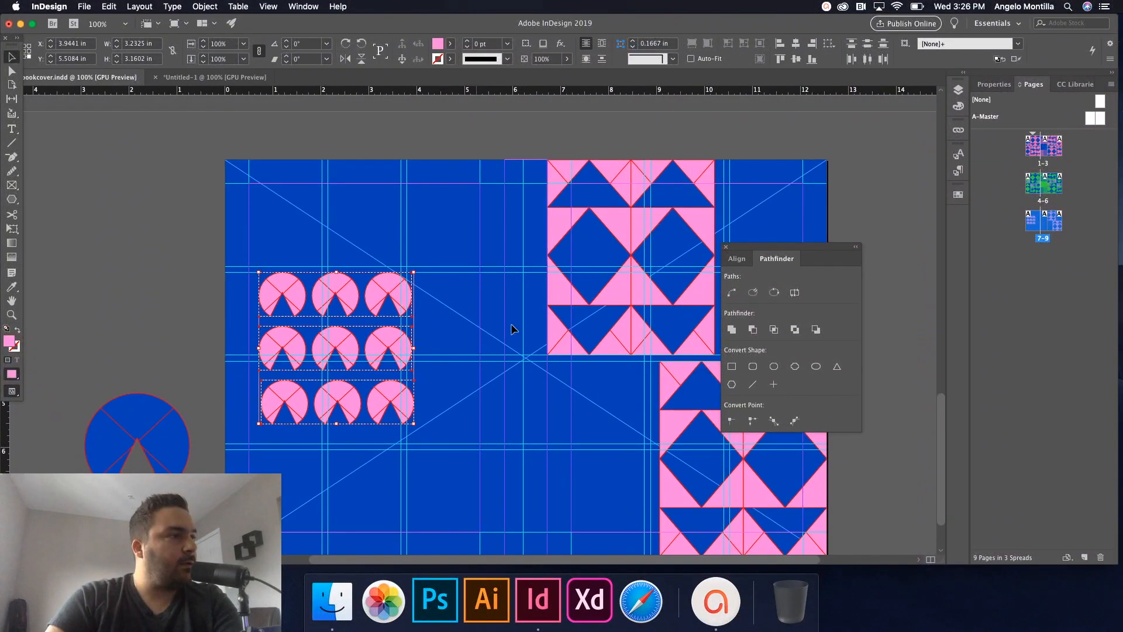
scroll(502, 342, up, 5)
key(super+minus)
key(super+minus)
drag(550, 204, 503, 132)
drag(425, 402, 517, 431)
key(super+plus)
key(super+plus)
key(super+plus)
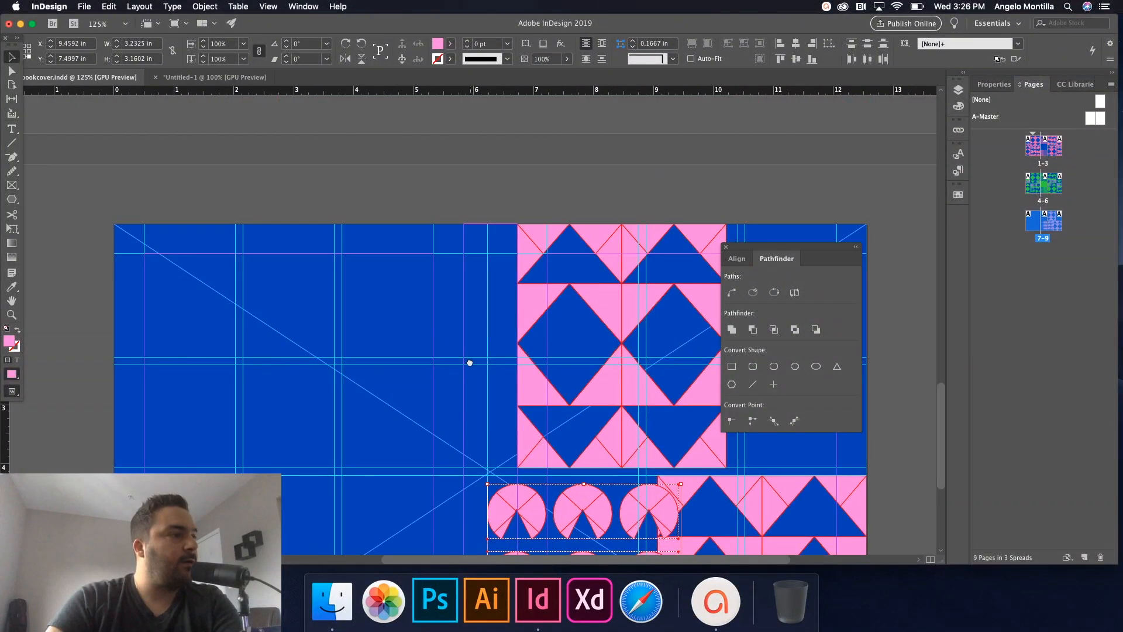
drag(471, 361, 351, 293)
key(w)
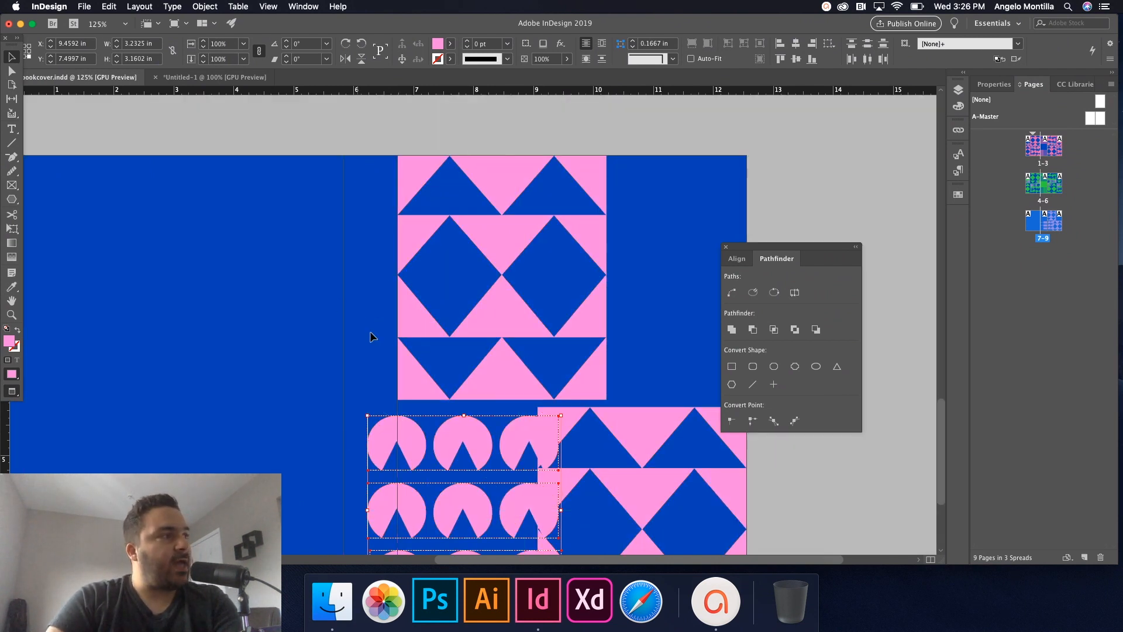
drag(386, 435, 412, 433)
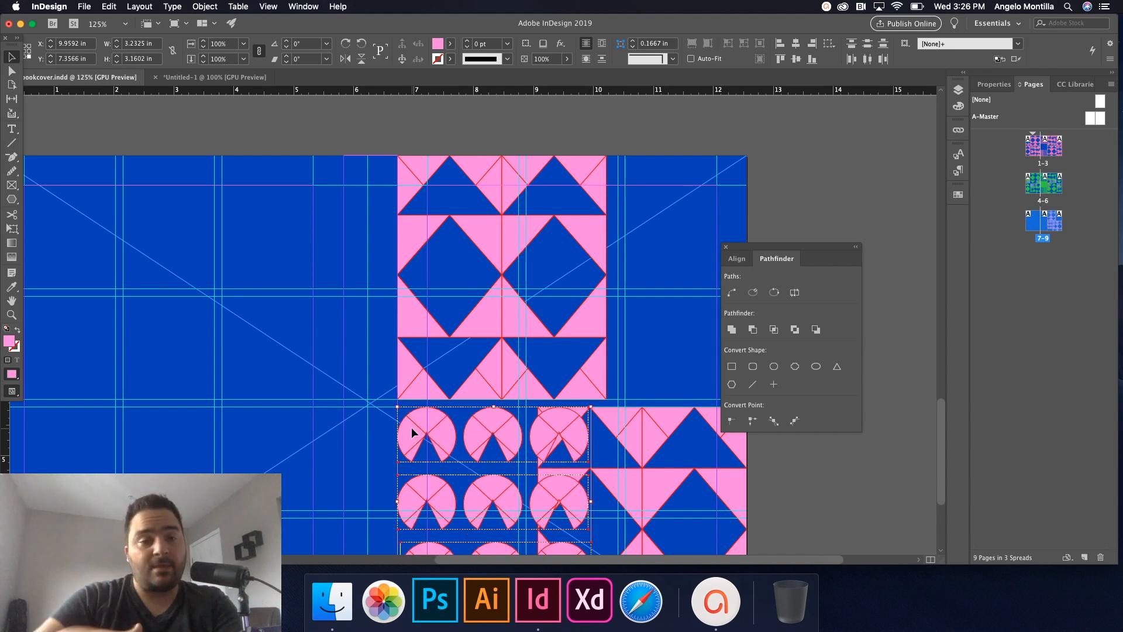
scroll(526, 403, down, 5)
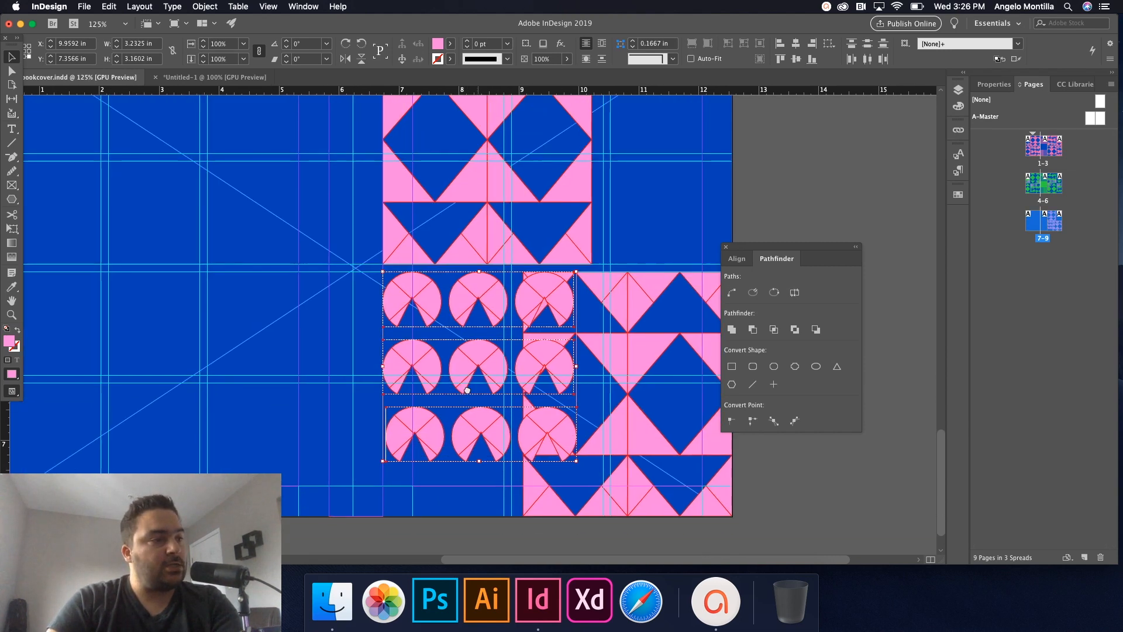
Push the lower triangle block off the page to the right, then shift and enlarge the circle rows.
click(609, 382)
drag(361, 278, 499, 481)
click(427, 373)
drag(427, 367, 326, 371)
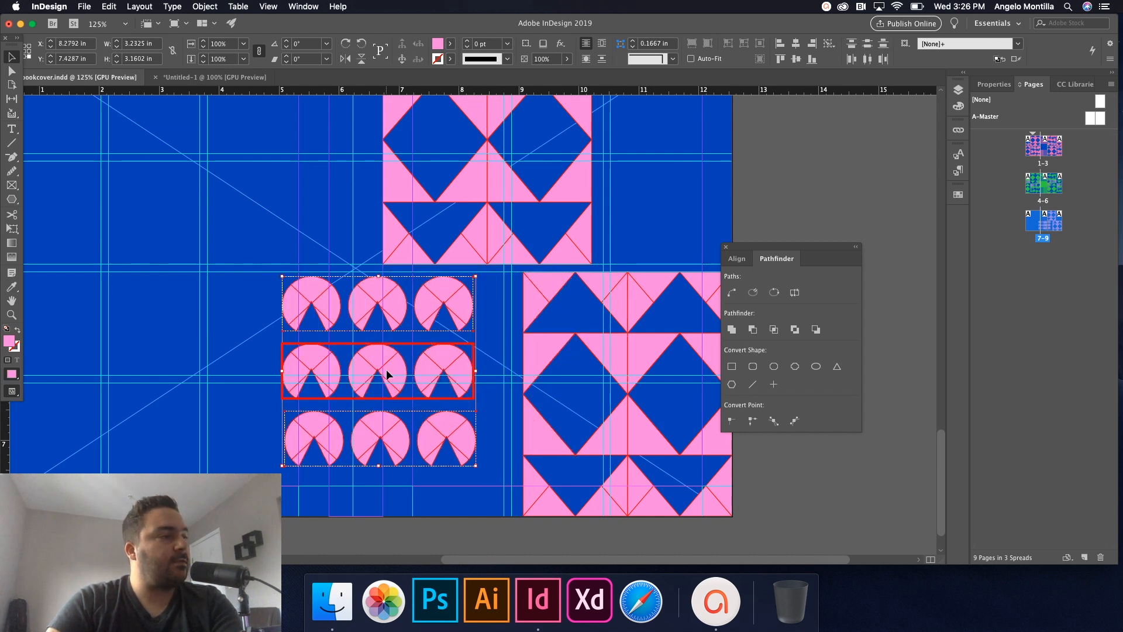
click(546, 441)
drag(546, 441, 761, 440)
drag(275, 277, 550, 425)
drag(582, 471, 610, 517)
Shrink the circle rows proportionally and move them down to the page bottom.
key(super+minus)
key(super+minus)
key(super+minus)
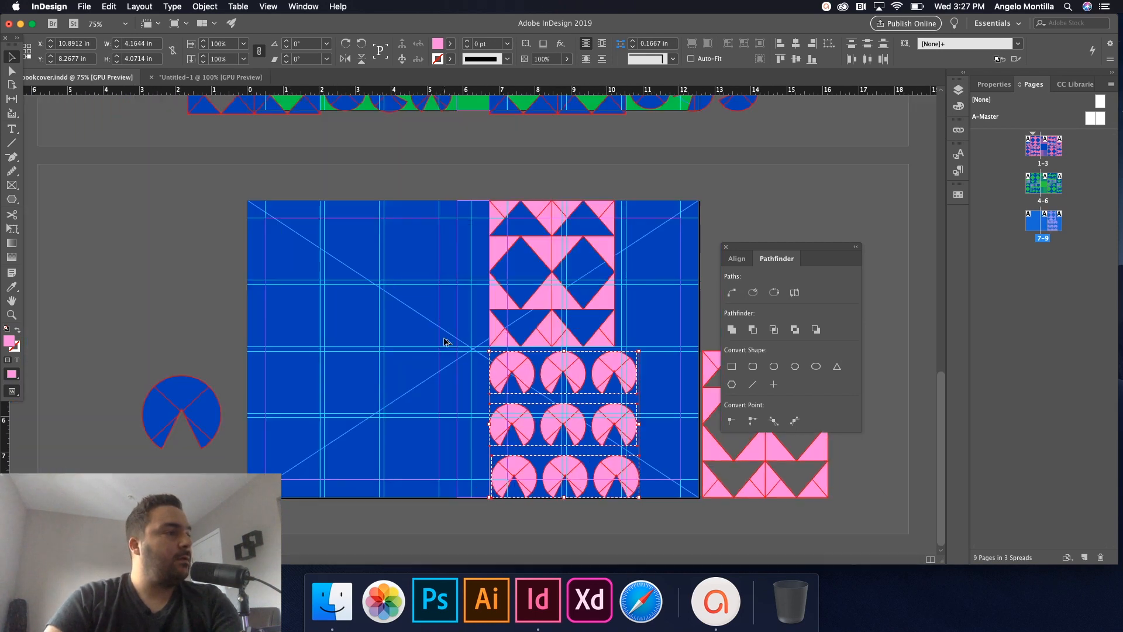
scroll(569, 160, up, 5)
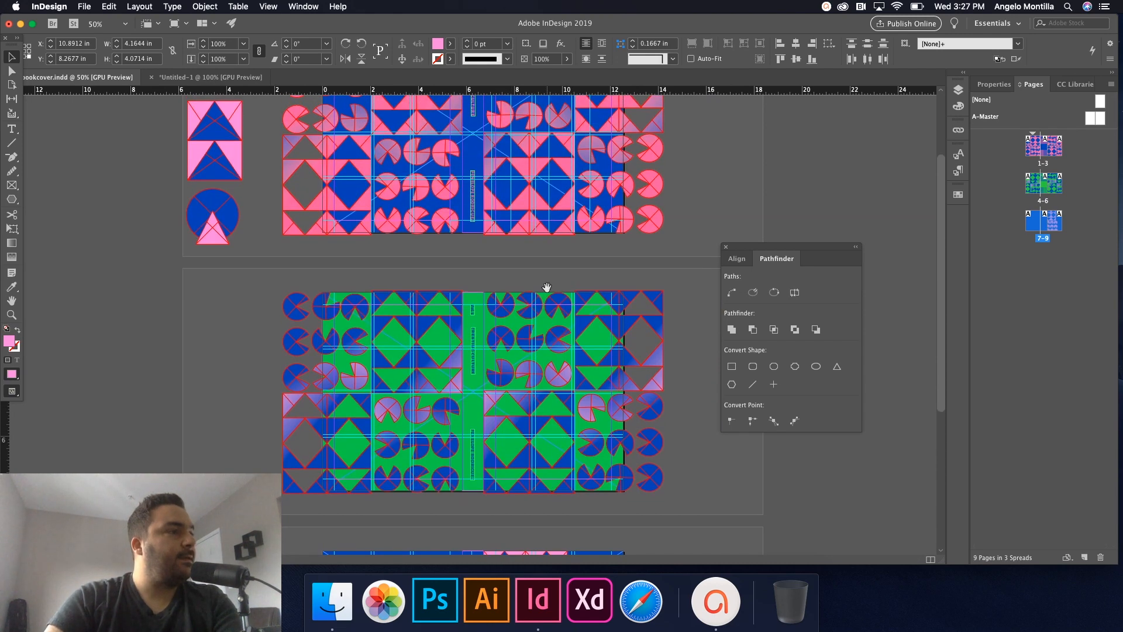
scroll(534, 334, down, 5)
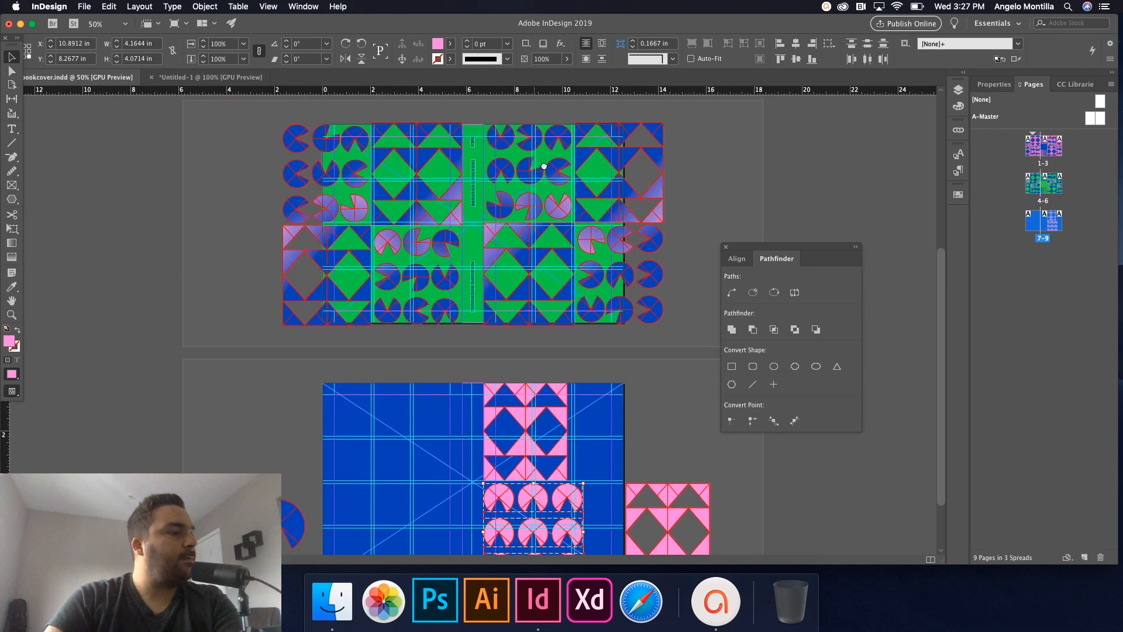
key(super+1)
scroll(491, 320, down, 3)
scroll(491, 320, right, 2)
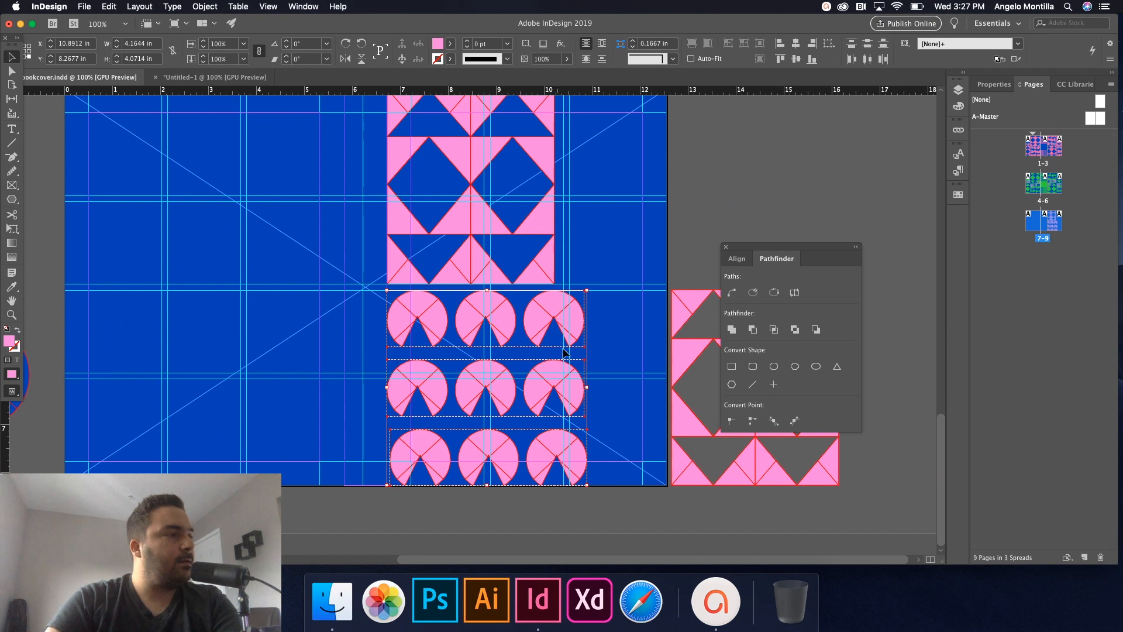
click(556, 175)
drag(381, 129, 536, 234)
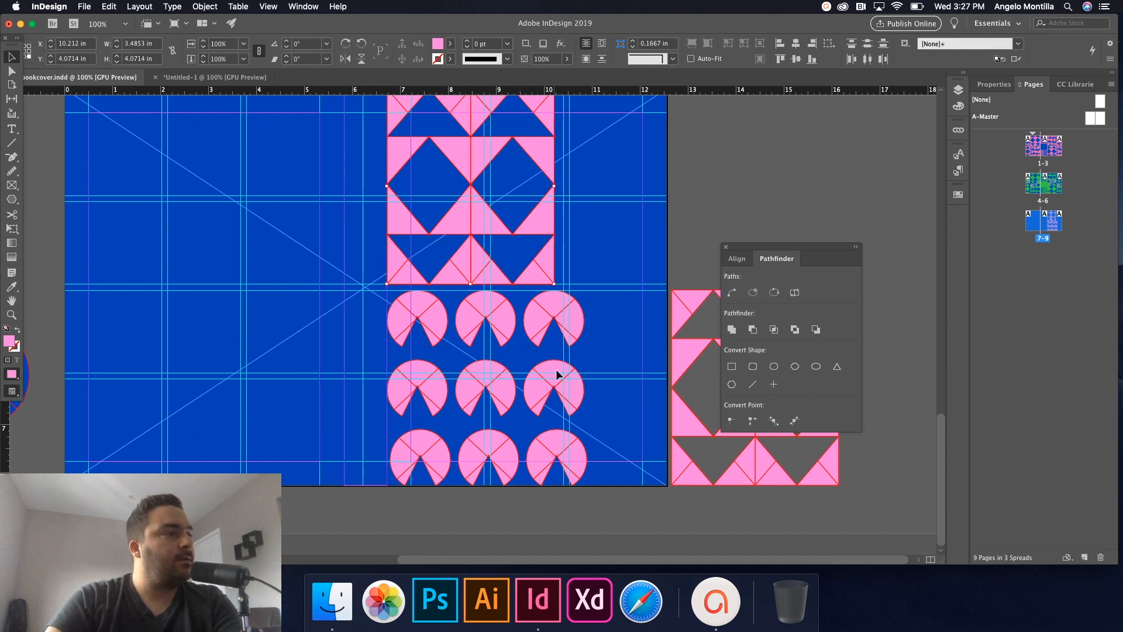
click(573, 400)
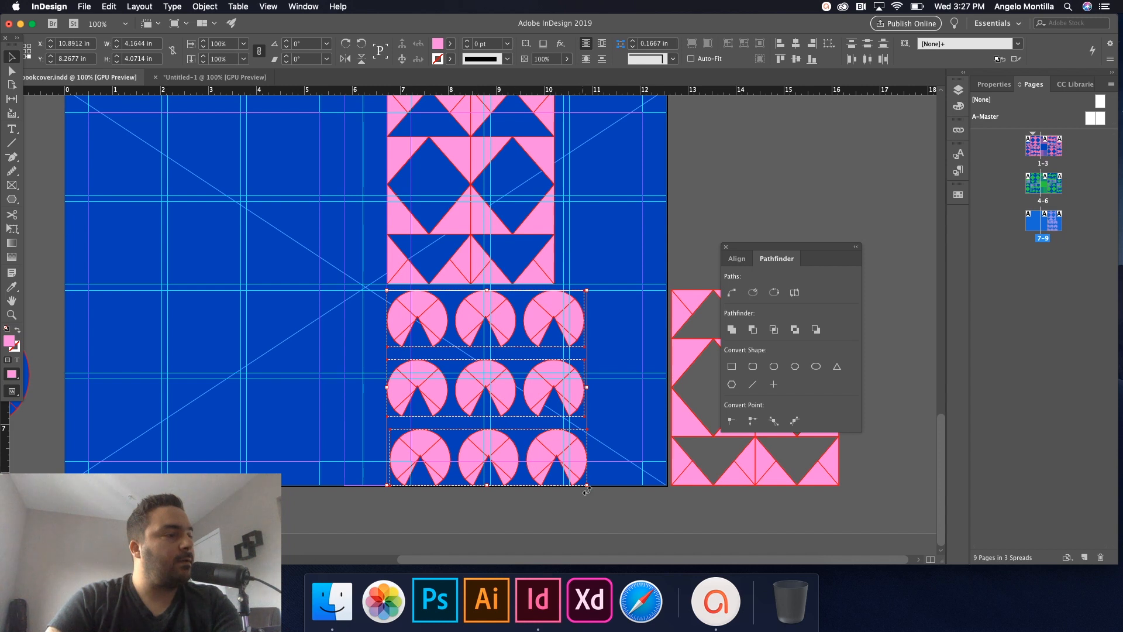
drag(589, 387, 555, 390)
key(super+z)
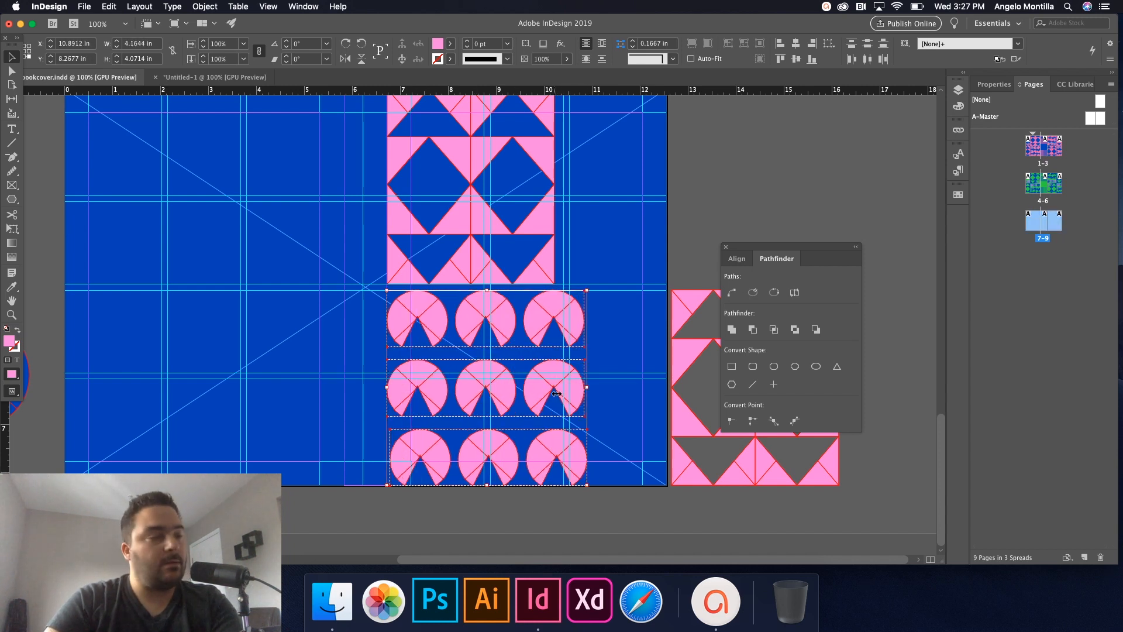
drag(586, 484, 542, 466)
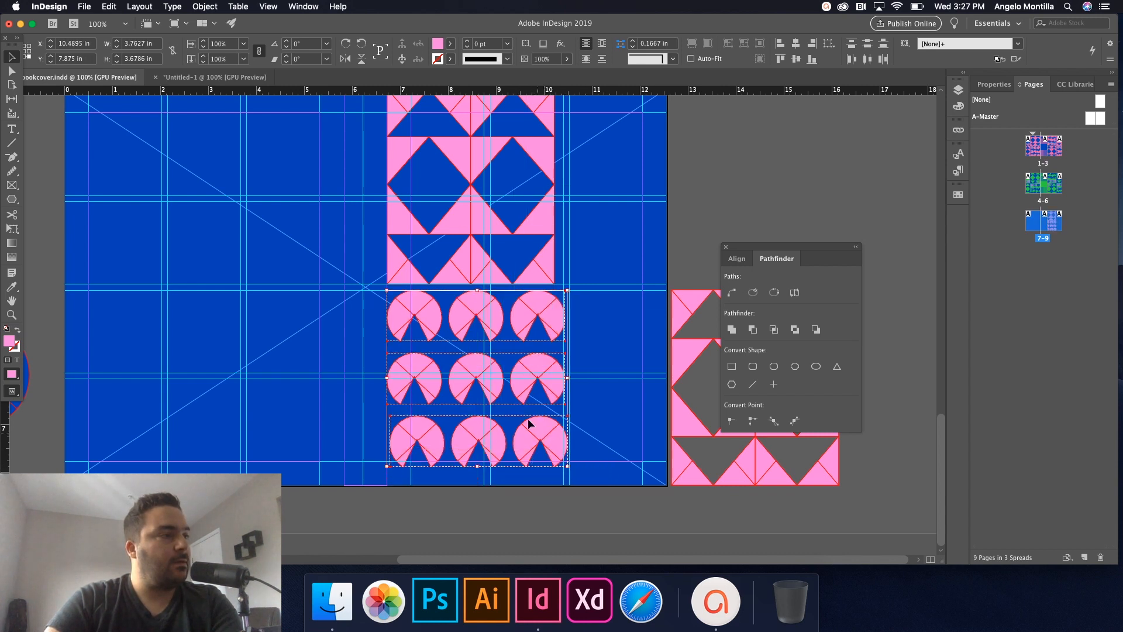
drag(525, 377, 525, 381)
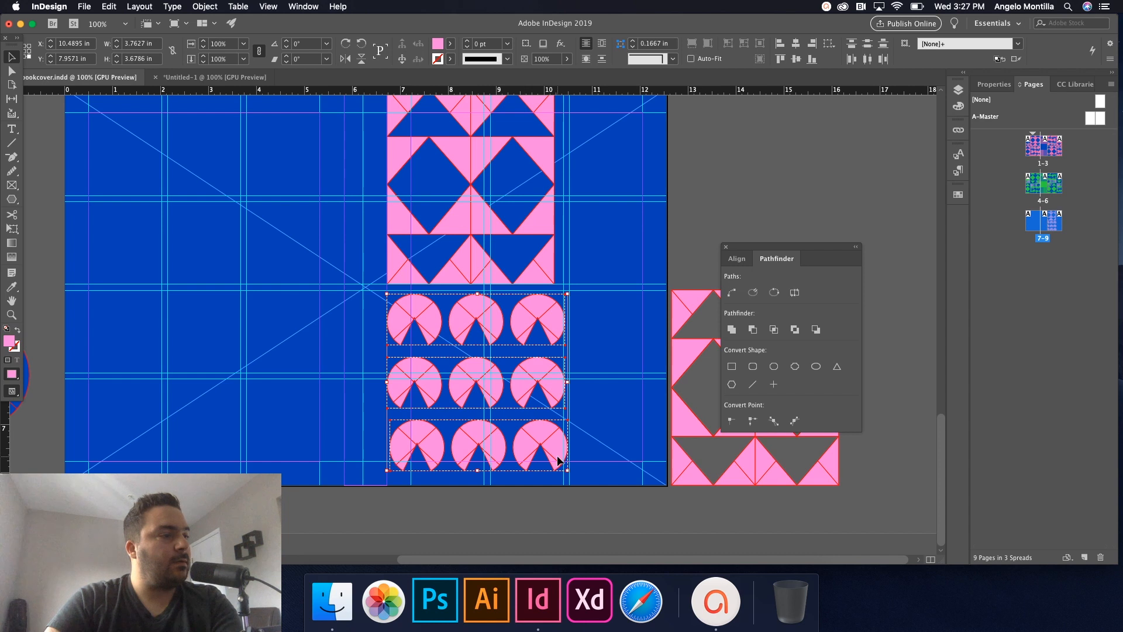
drag(534, 441, 534, 457)
Enlarge the top triangle block to about 3.68 × 4.29 in, matching the circle rows' width.
click(567, 287)
scroll(567, 287, up, 3)
click(475, 348)
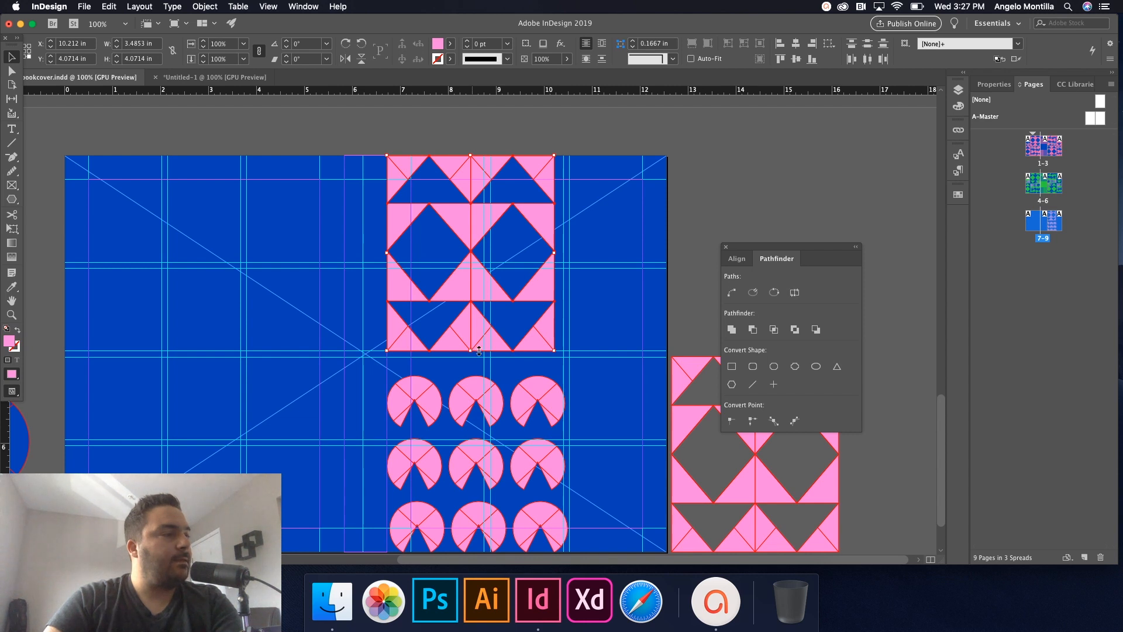
drag(553, 350, 552, 367)
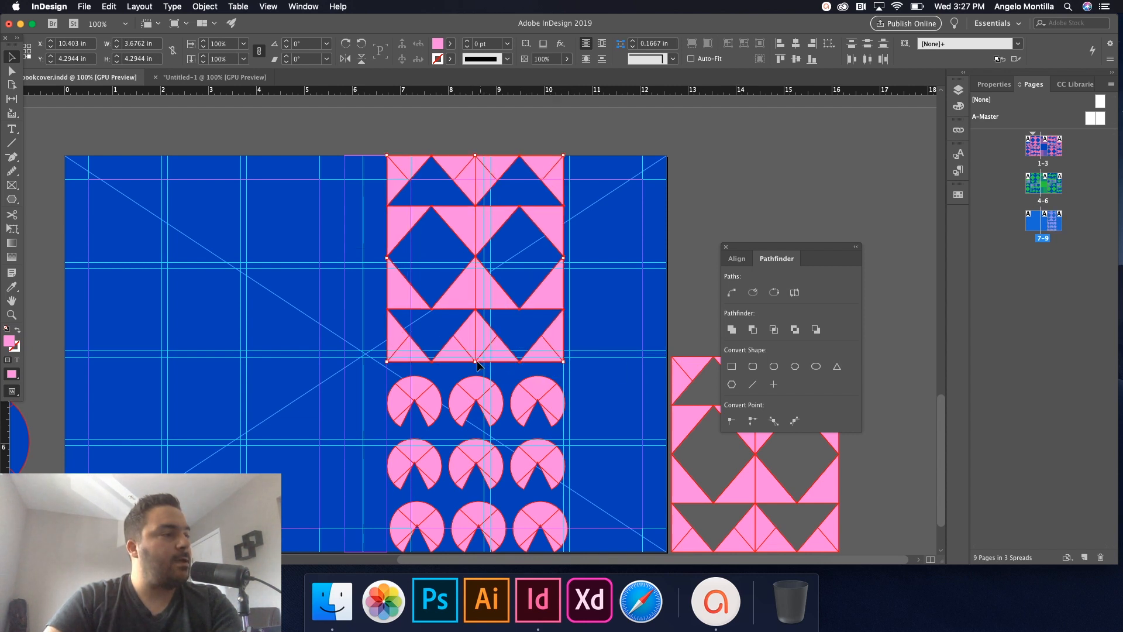
click(588, 383)
Rotate the top row's circles: the first by 180°, the middle one, and the third to 135°.
key(w)
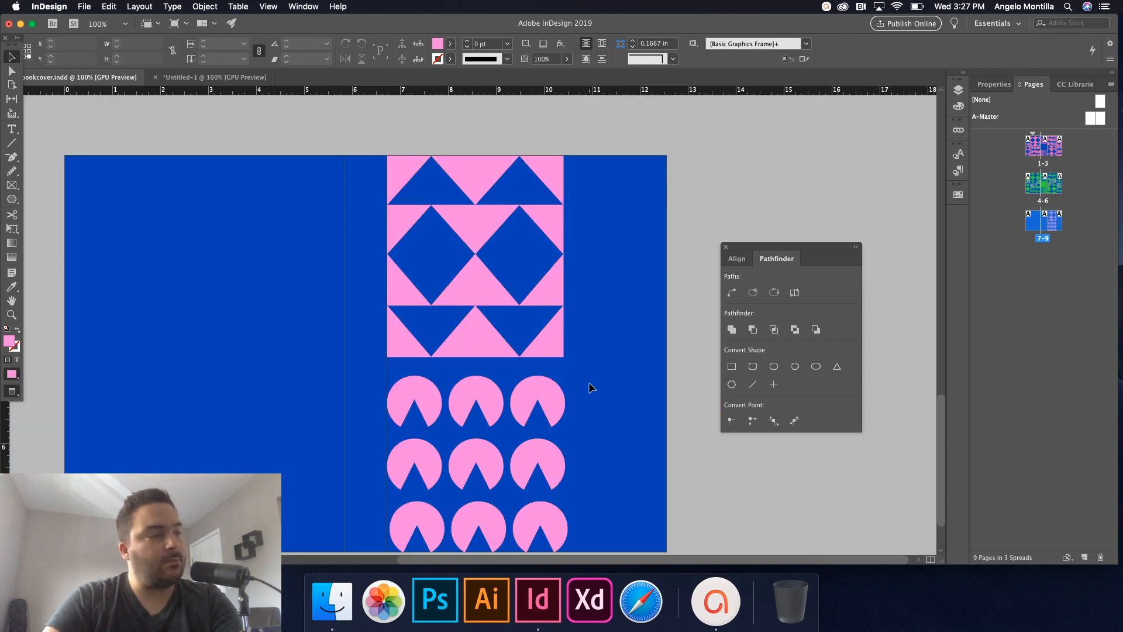
key(w)
key(super+minus)
click(565, 370)
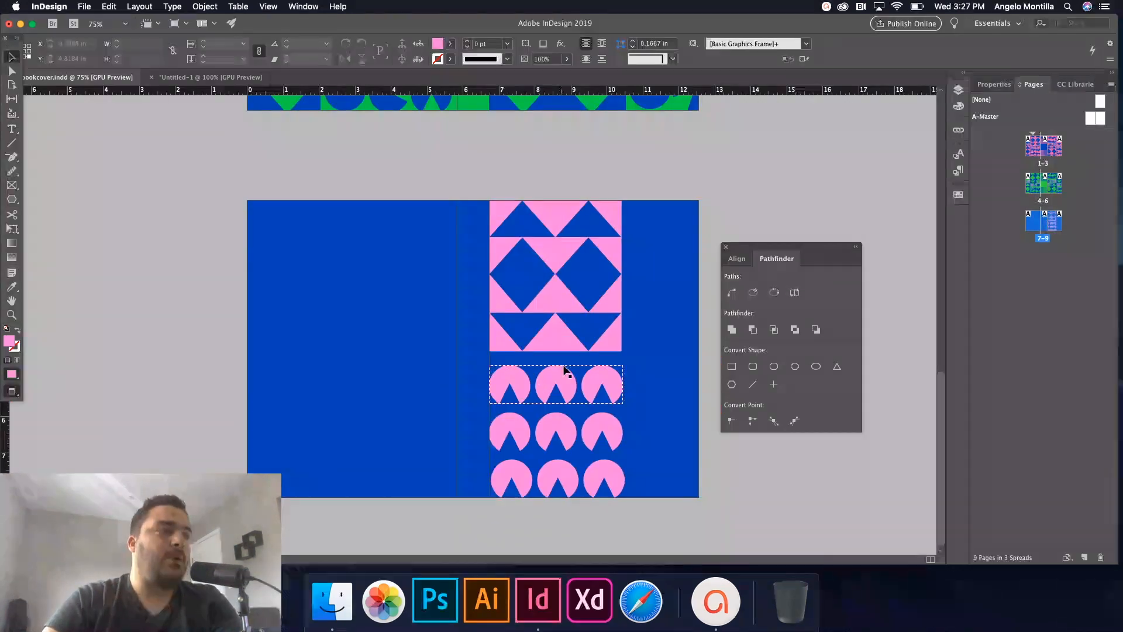
key(super+equal)
key(super+equal)
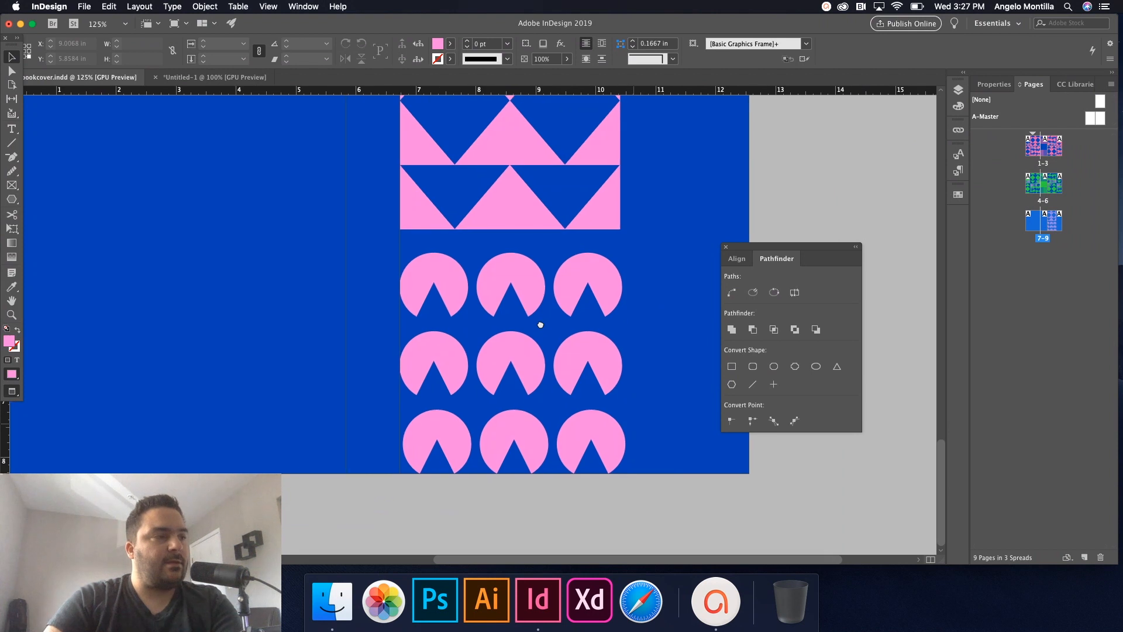
click(449, 294)
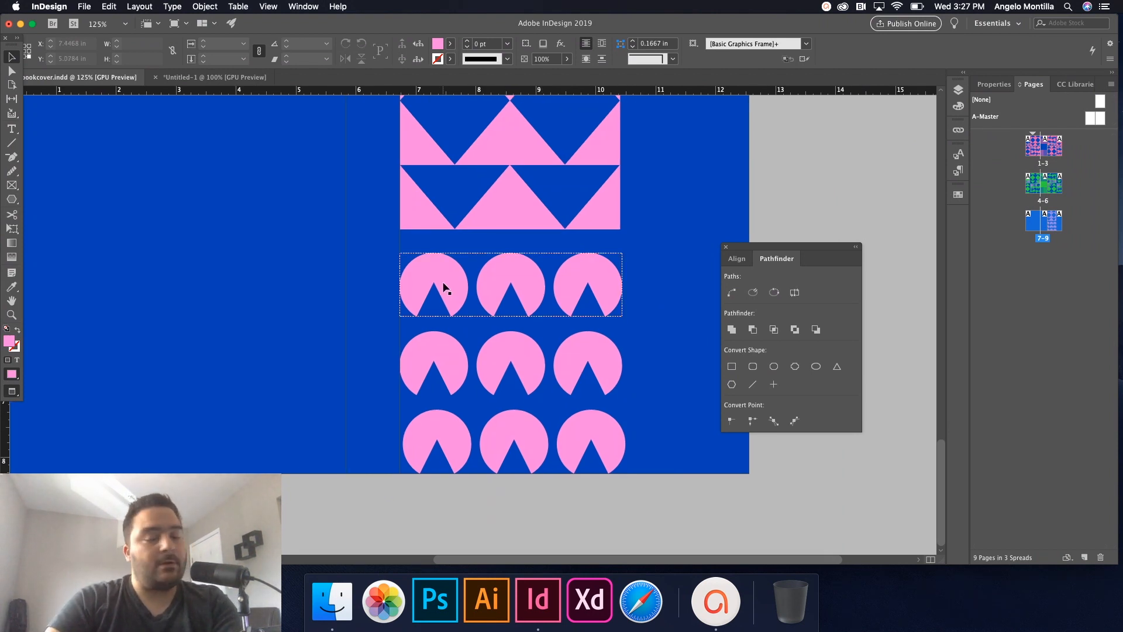
double_click(444, 288)
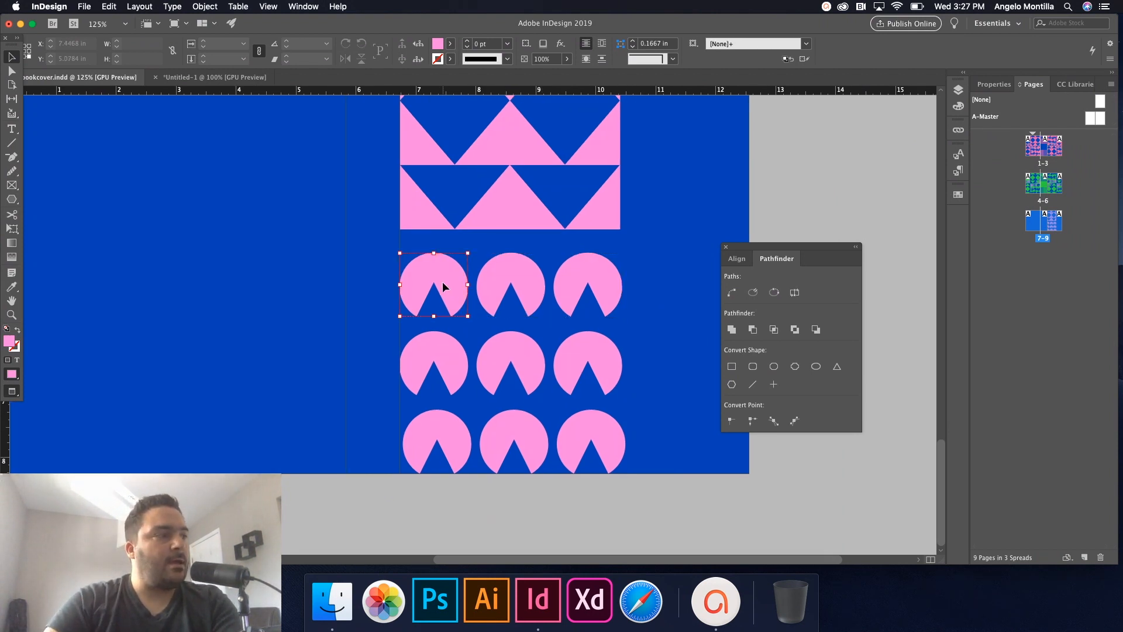
drag(478, 259, 393, 319)
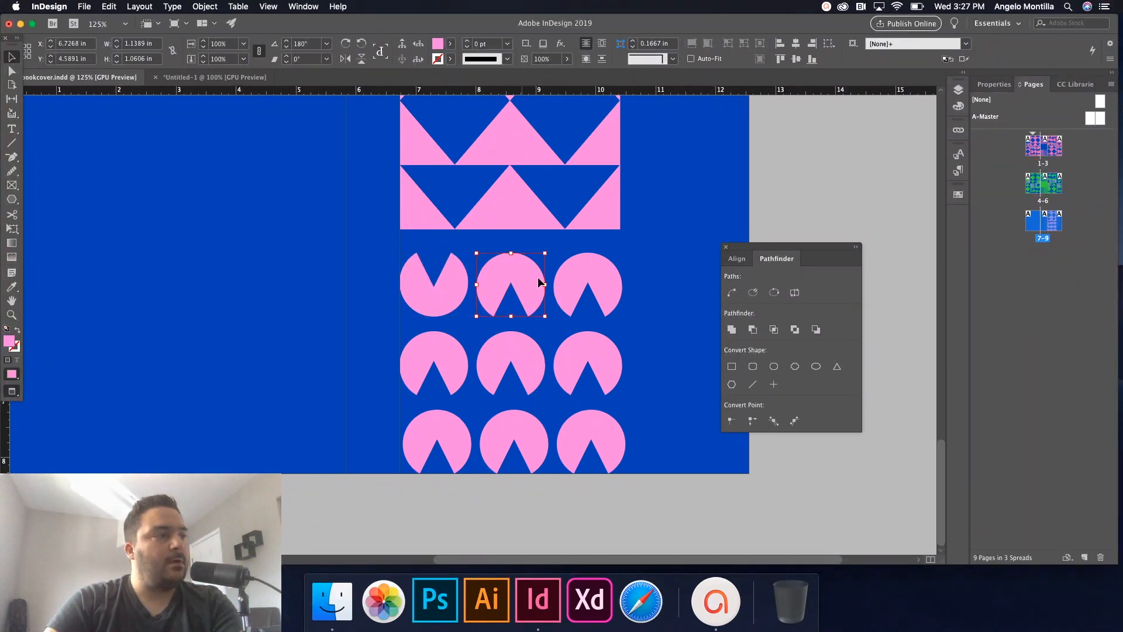
drag(547, 251, 567, 291)
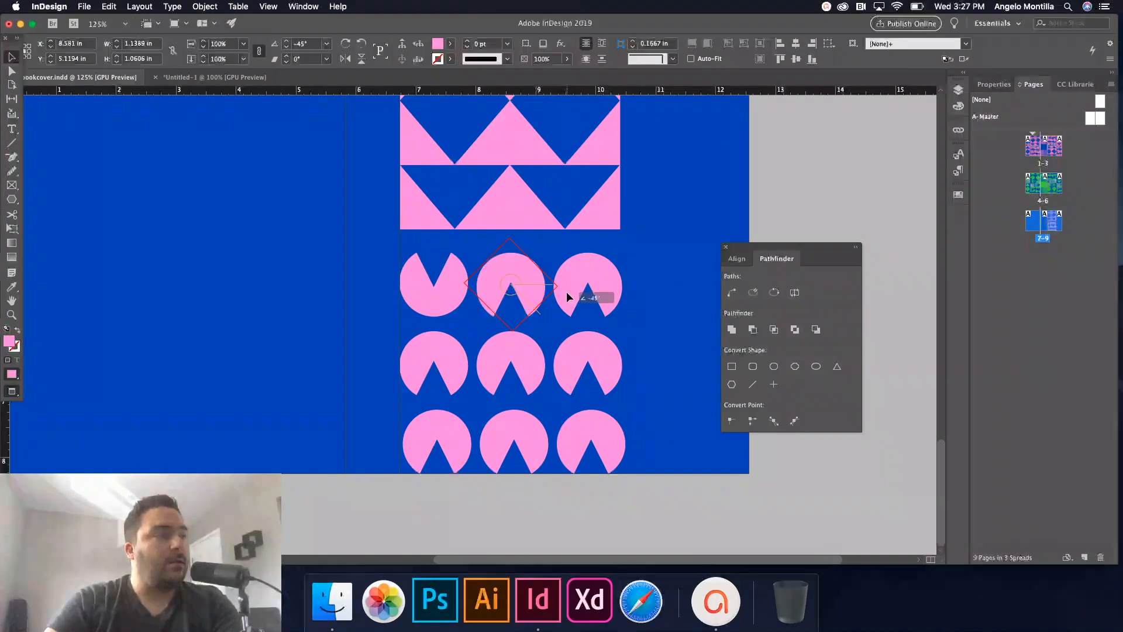
click(609, 281)
drag(622, 322, 593, 216)
Rotate the middle, third and first circles of the second row so their notches point different ways.
click(518, 346)
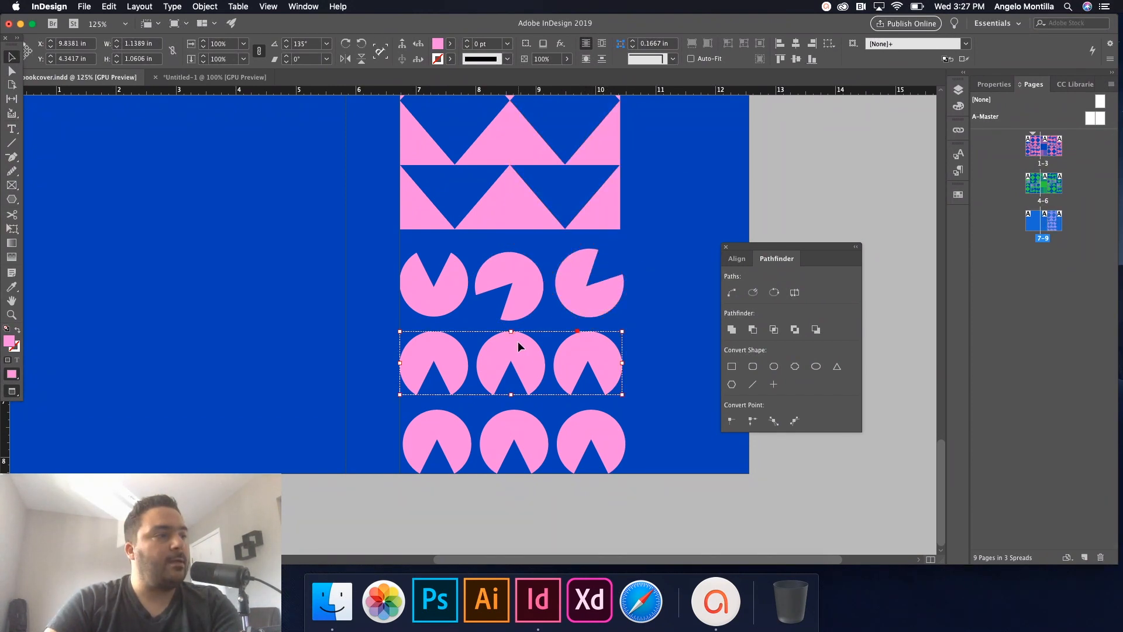
double_click(542, 363)
drag(562, 363, 596, 366)
click(598, 352)
double_click(598, 352)
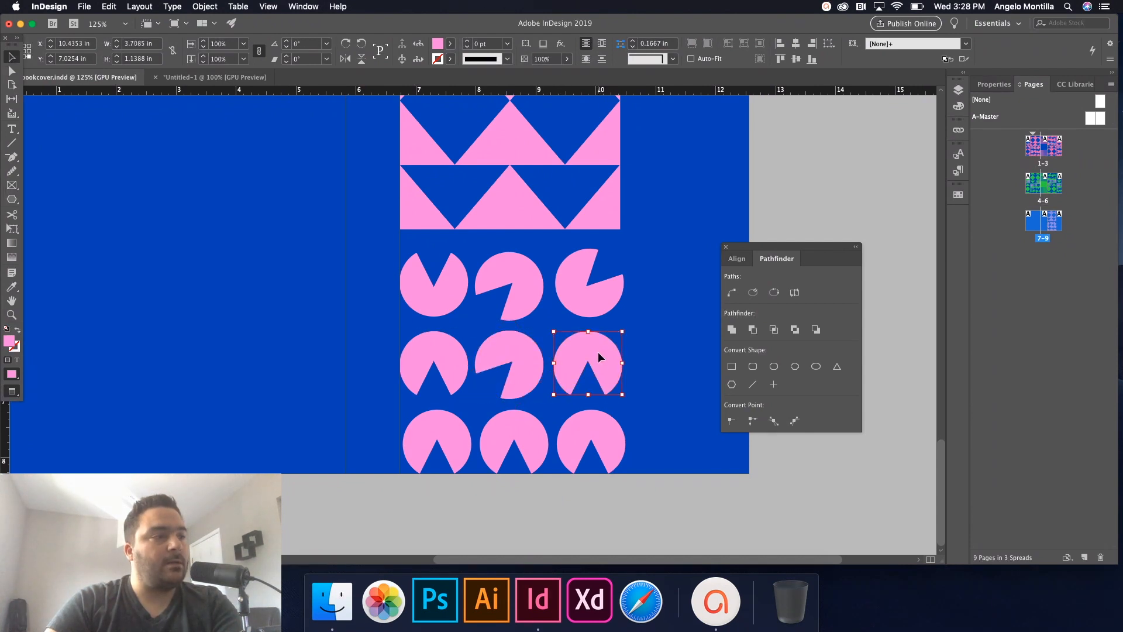
drag(630, 407, 541, 308)
double_click(442, 347)
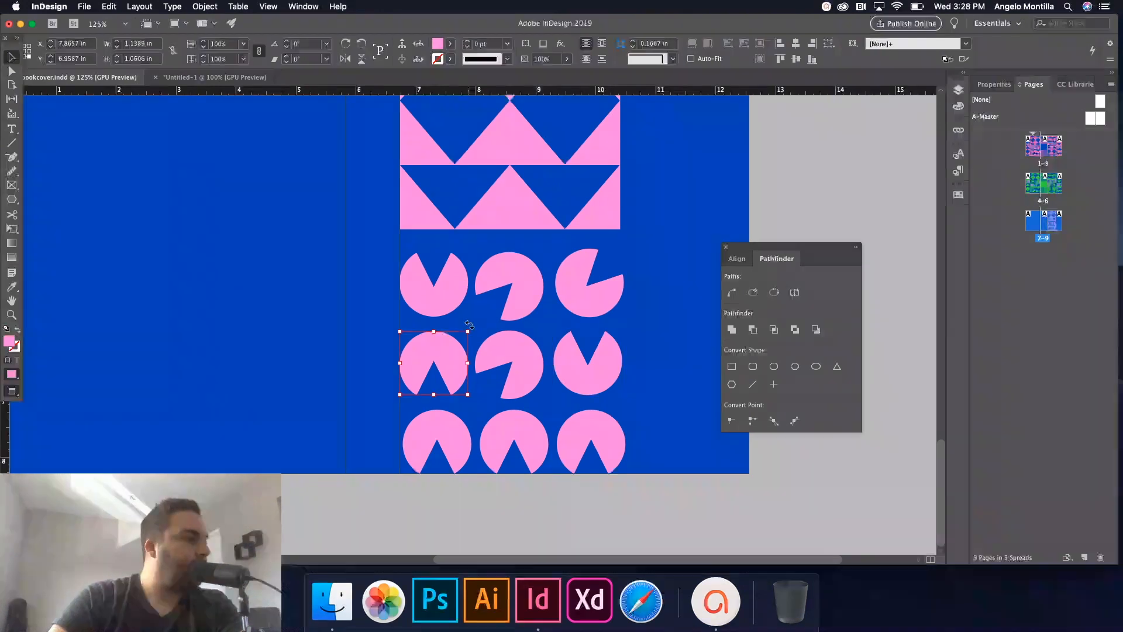
drag(472, 326, 473, 409)
click(638, 355)
key(super+minus)
drag(650, 264, 657, 341)
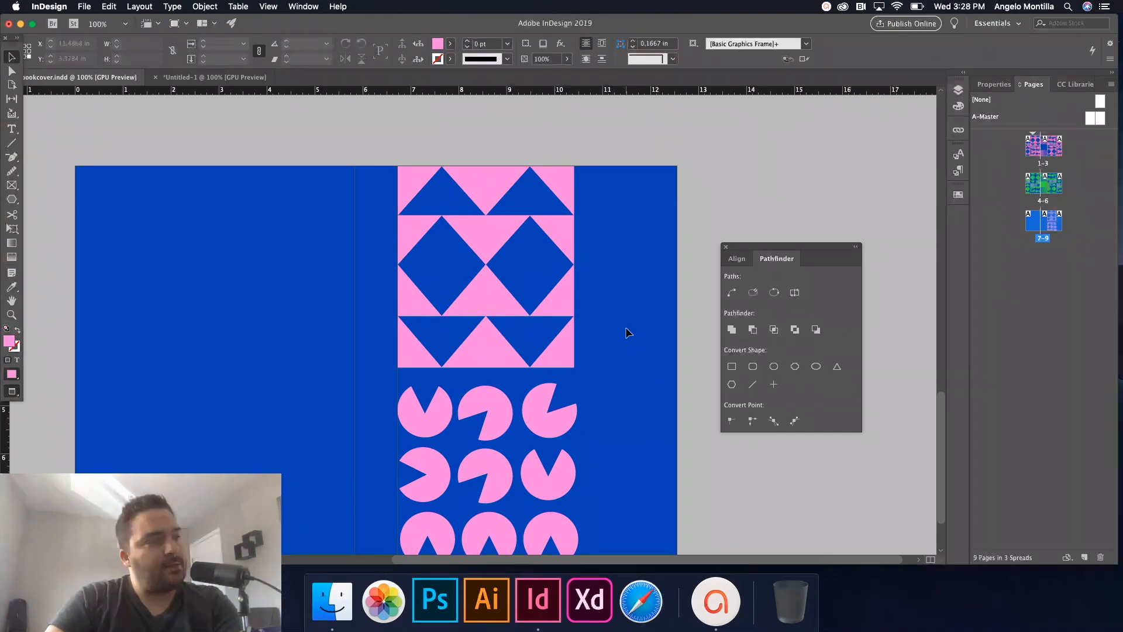
Group all the triangle shapes of the top block into one object.
click(957, 196)
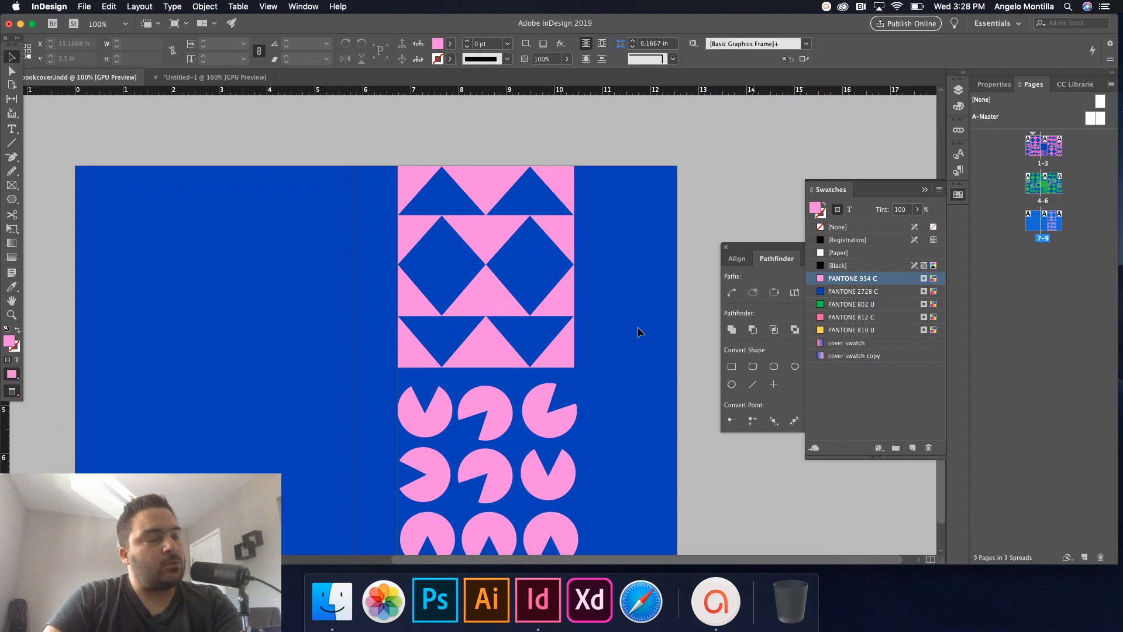
drag(618, 339, 632, 282)
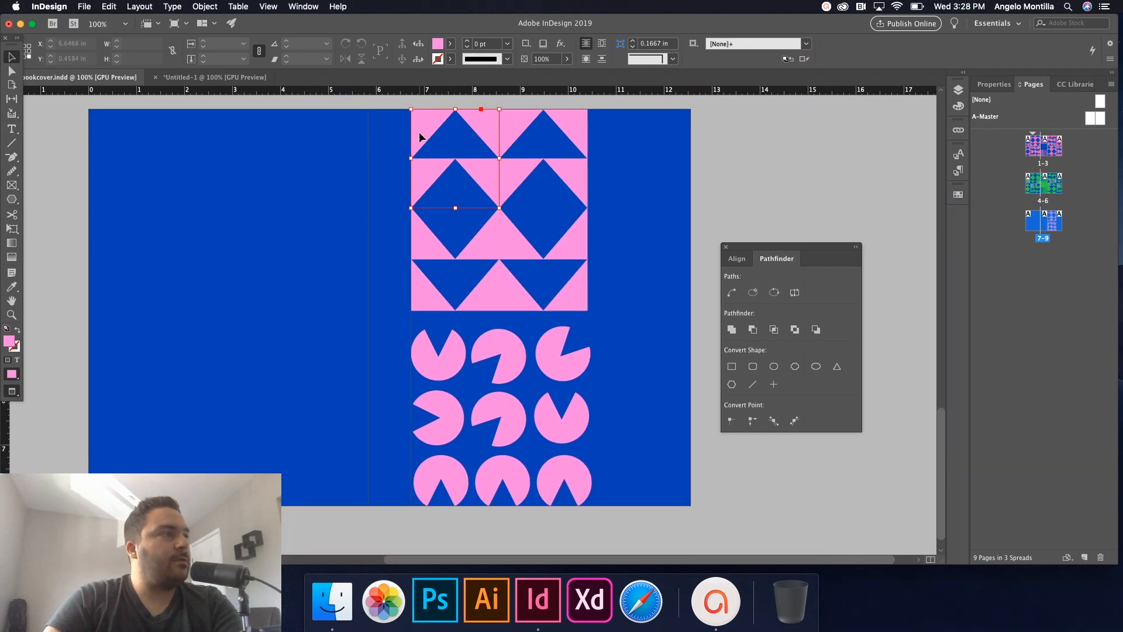
drag(386, 123, 595, 306)
key(super+g)
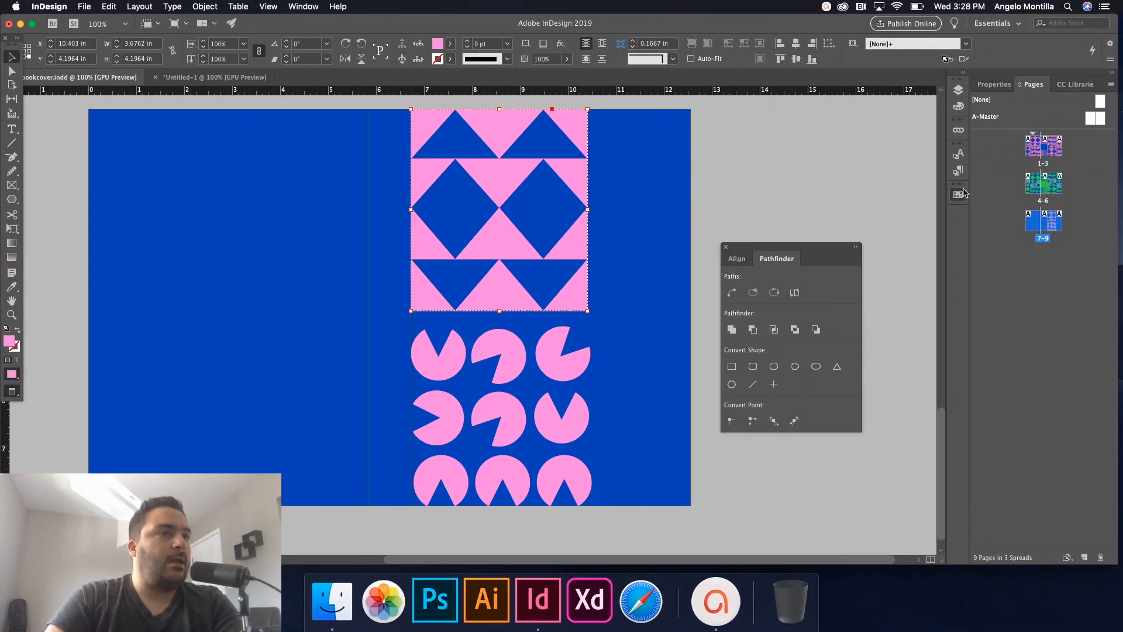
Apply the 'cover swatch' gradient to the triangle group, leaving its Gradient Options unchanged.
click(961, 194)
click(842, 343)
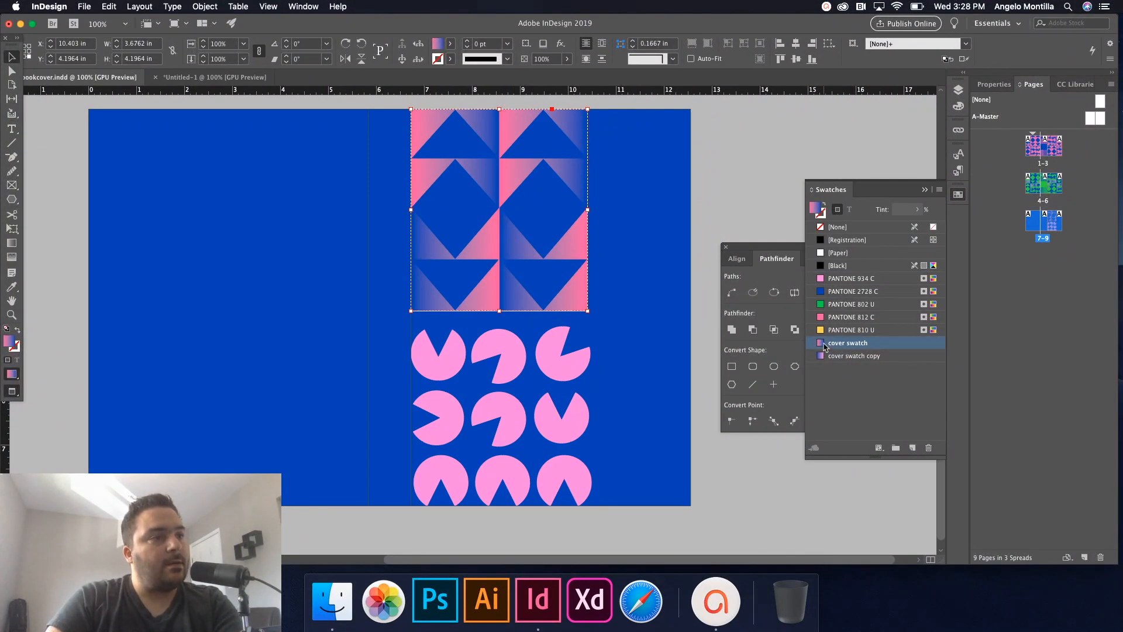
double_click(825, 345)
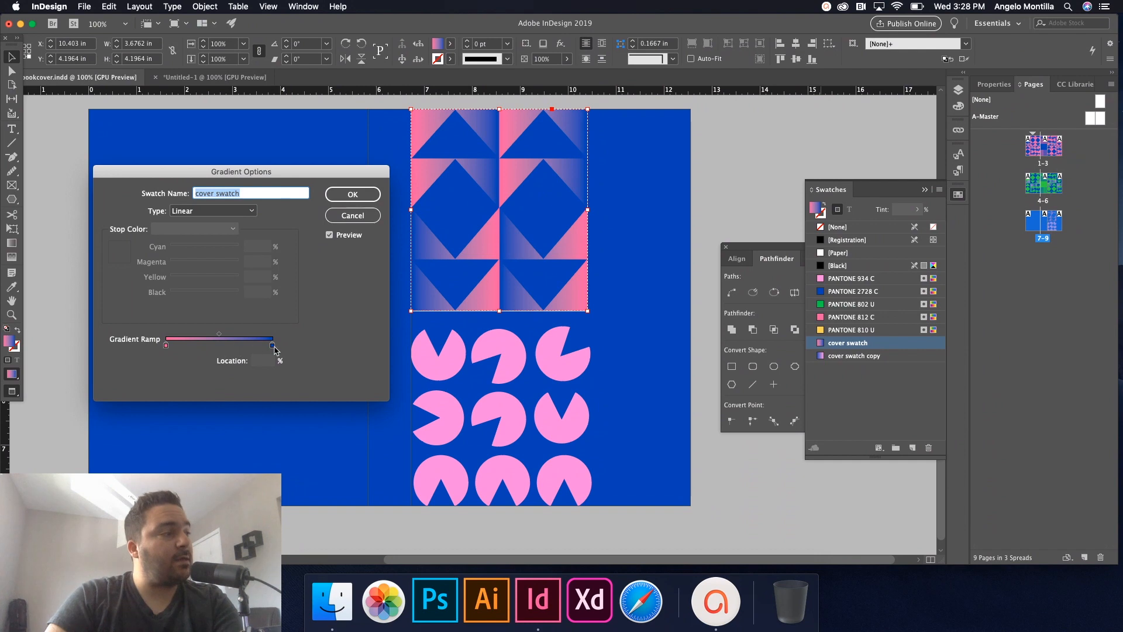
click(344, 221)
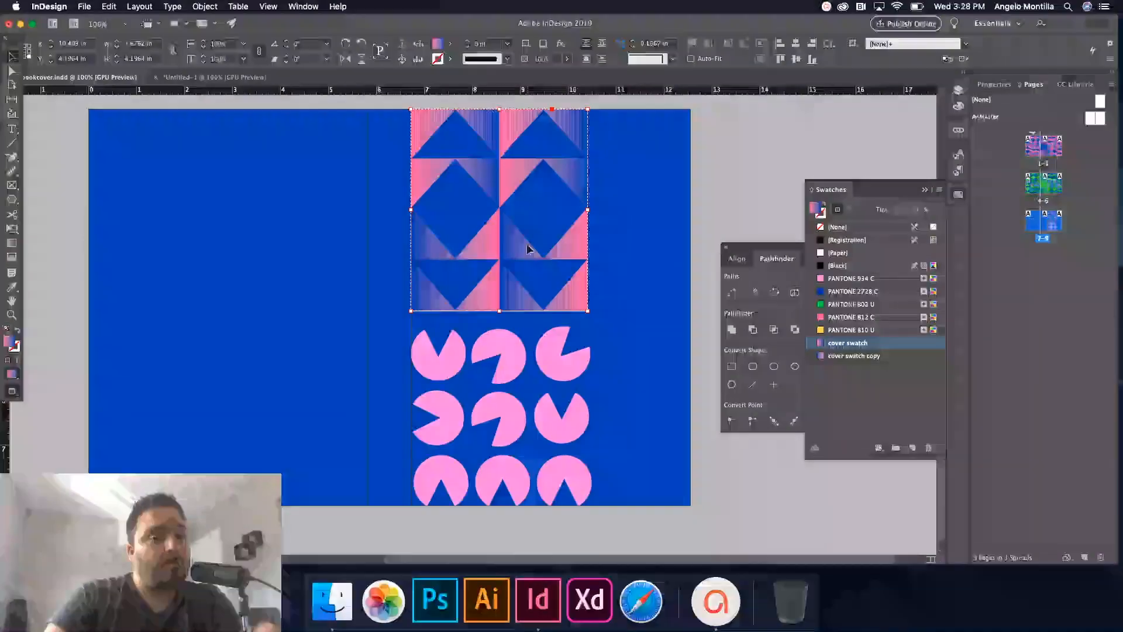
Sweep the gradient diagonally across the triangle block, pink at top-left fading to blue at bottom-right.
click(12, 250)
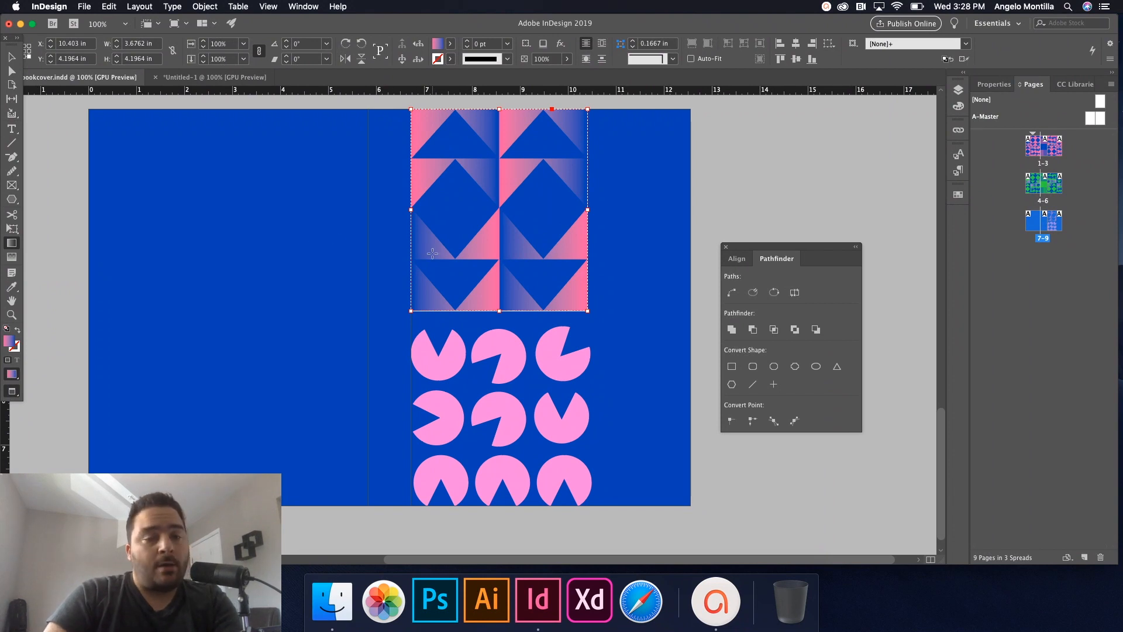
drag(424, 128, 585, 307)
drag(451, 152, 623, 344)
drag(467, 175, 648, 360)
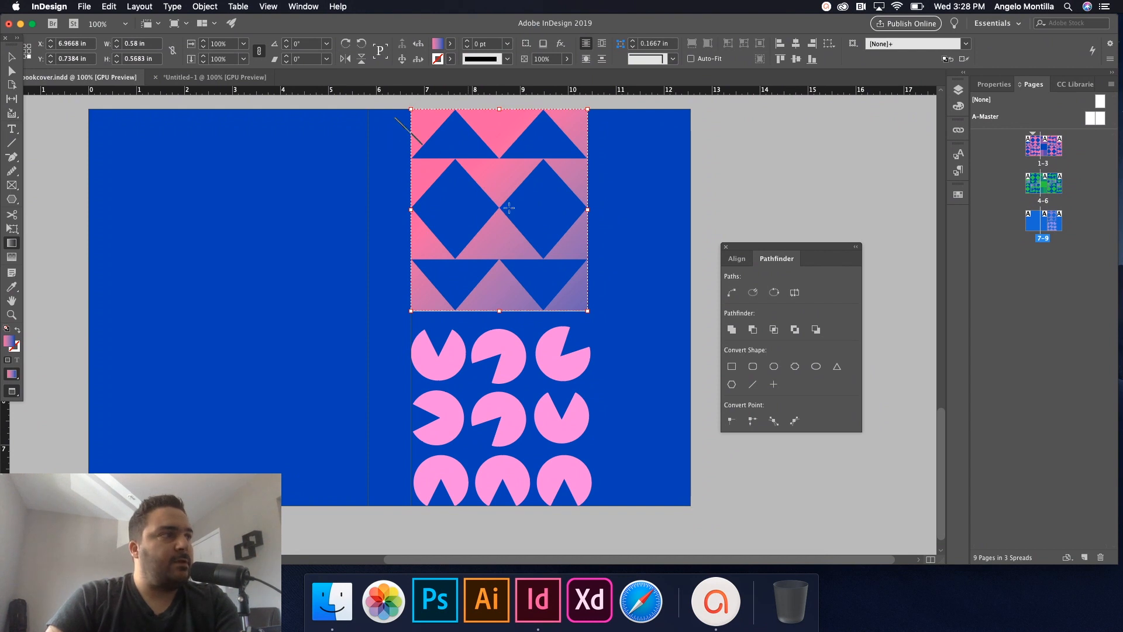
drag(396, 121, 569, 269)
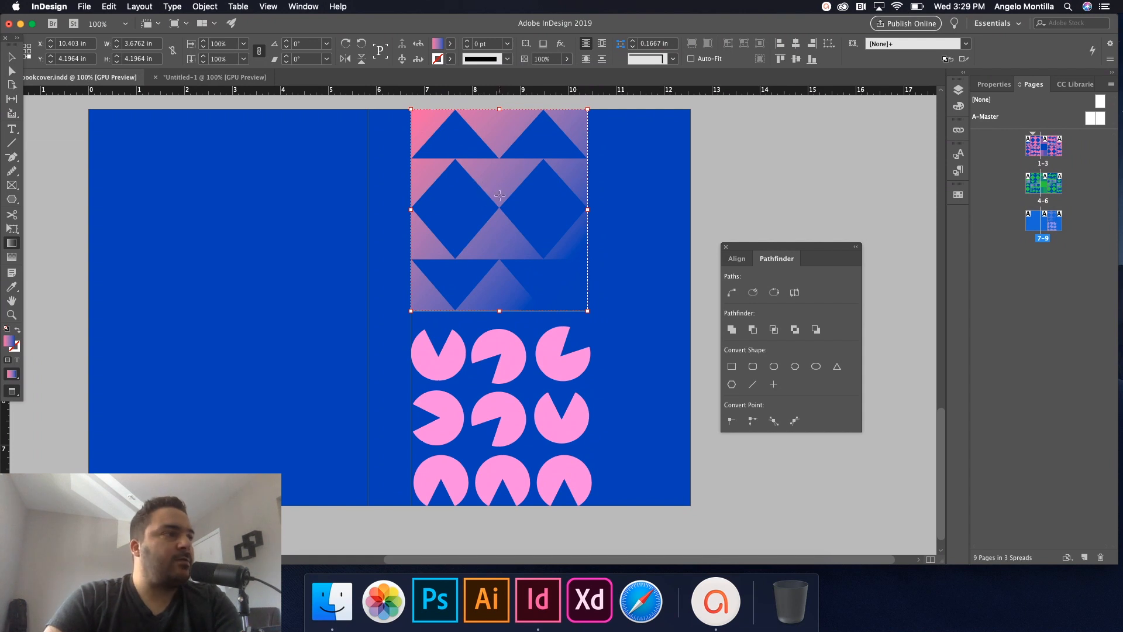
drag(498, 196, 641, 366)
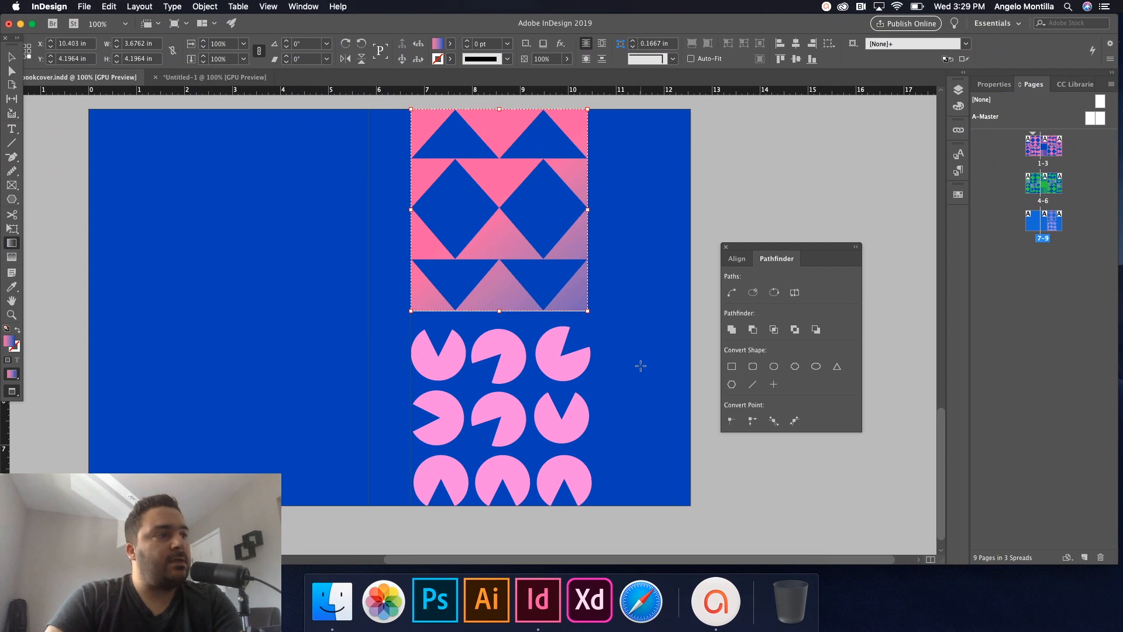
click(11, 57)
drag(372, 340, 599, 507)
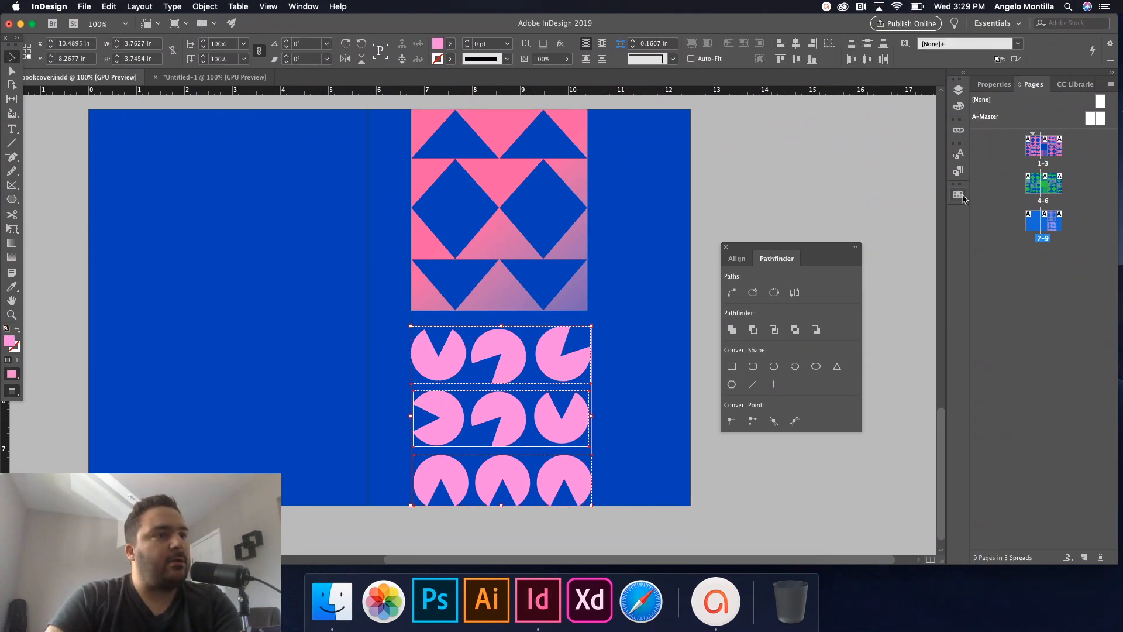
Fill the pie shapes with 'cover swatch', angled so only the bottom-right pies shade to blue, and zoom to 75%.
click(958, 195)
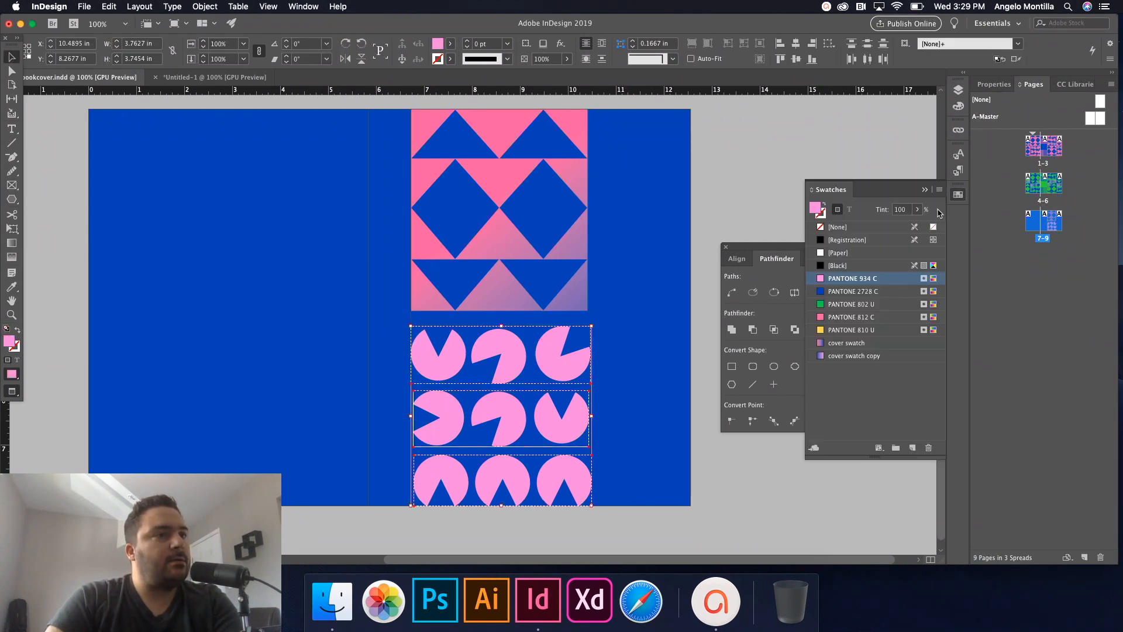
click(830, 344)
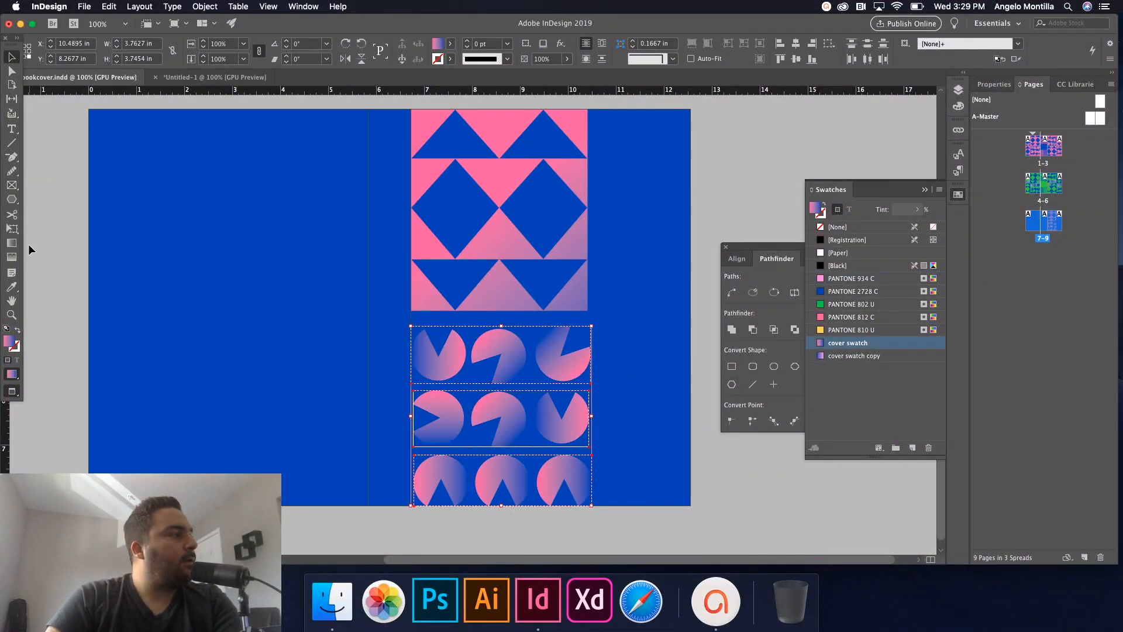
click(11, 242)
drag(479, 387, 620, 531)
drag(512, 427, 620, 522)
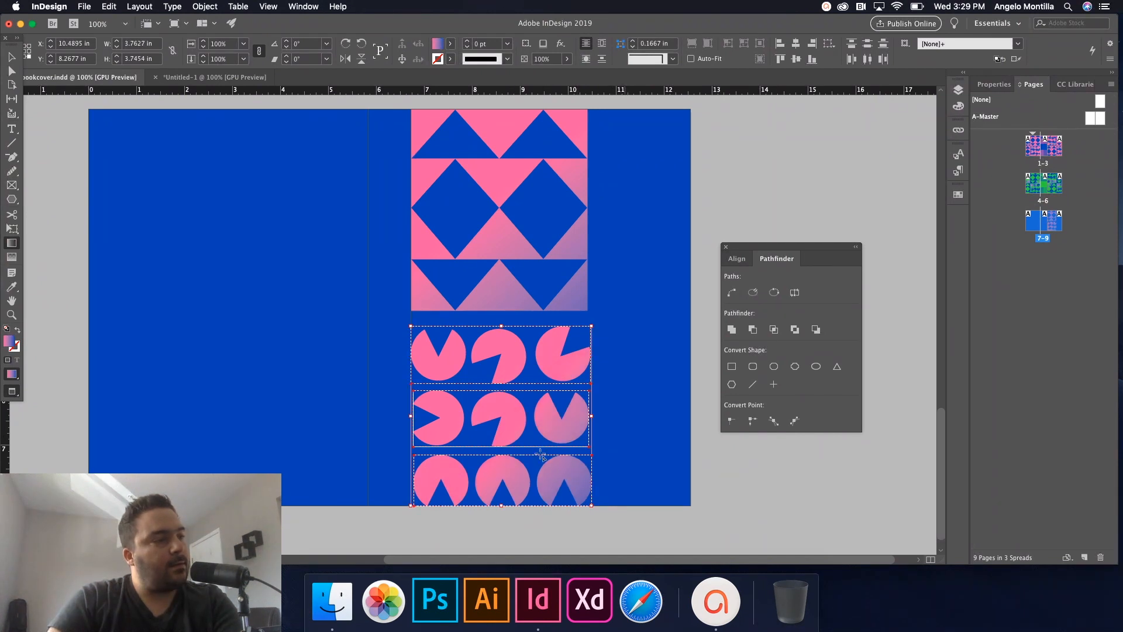
click(12, 57)
click(478, 293)
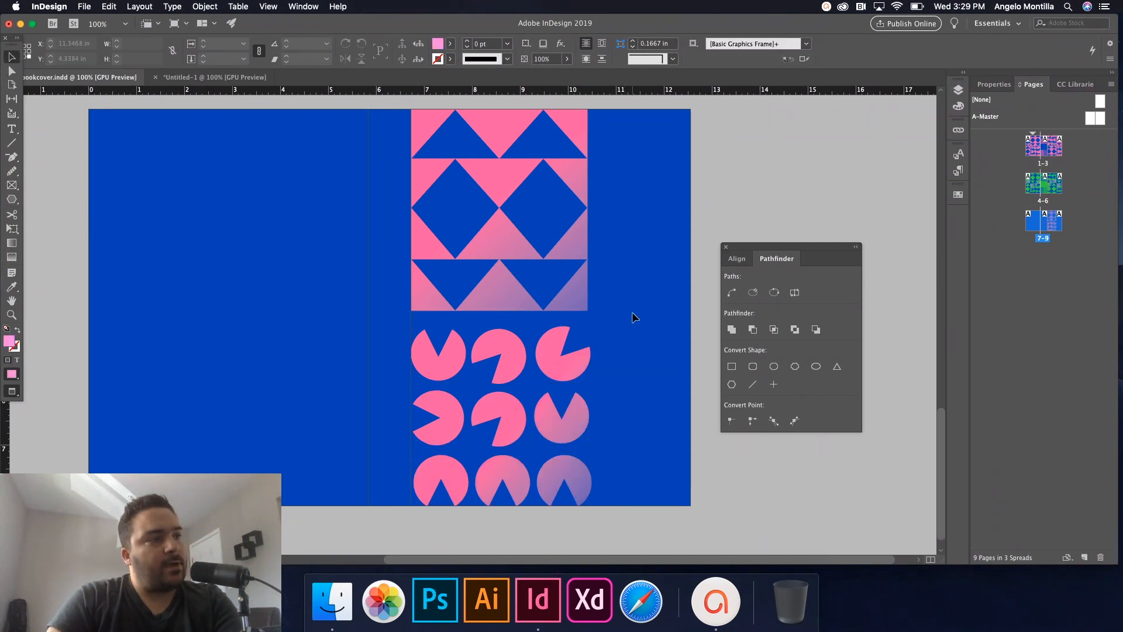
key(super+minus)
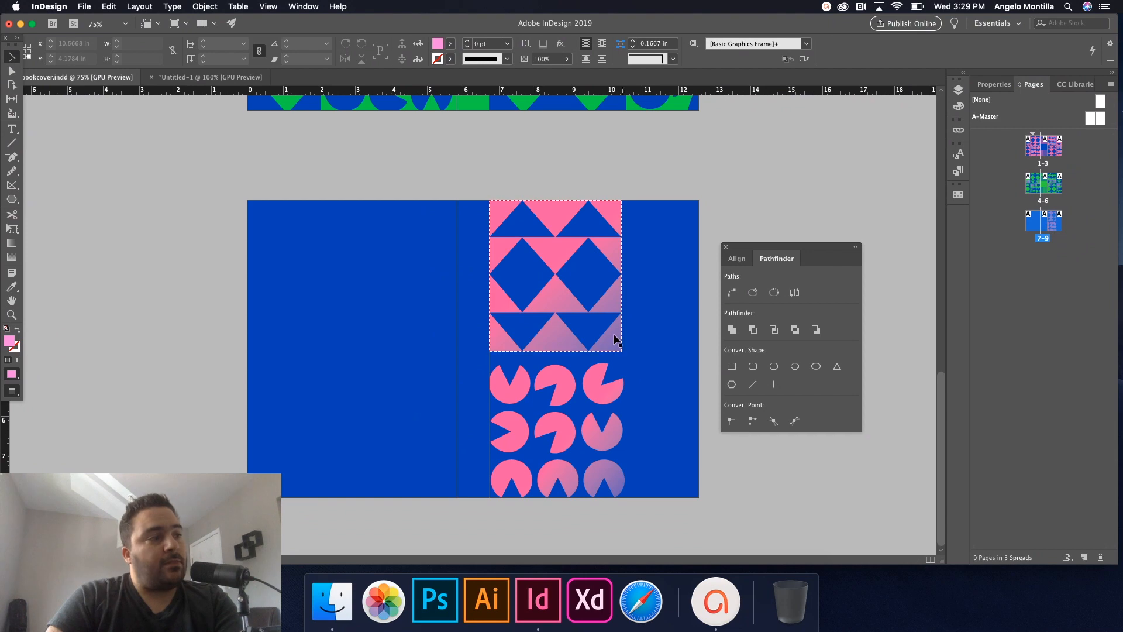
Review the spreads in Normal and Preview modes, then make 'type' the active layer.
scroll(632, 218, up, 12)
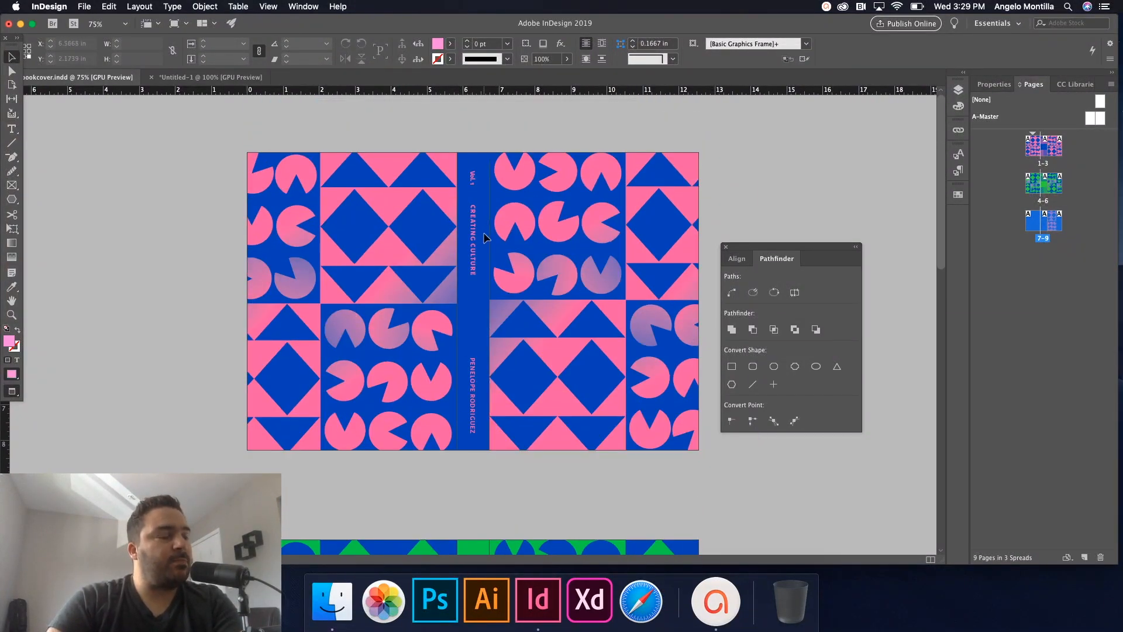
key(w)
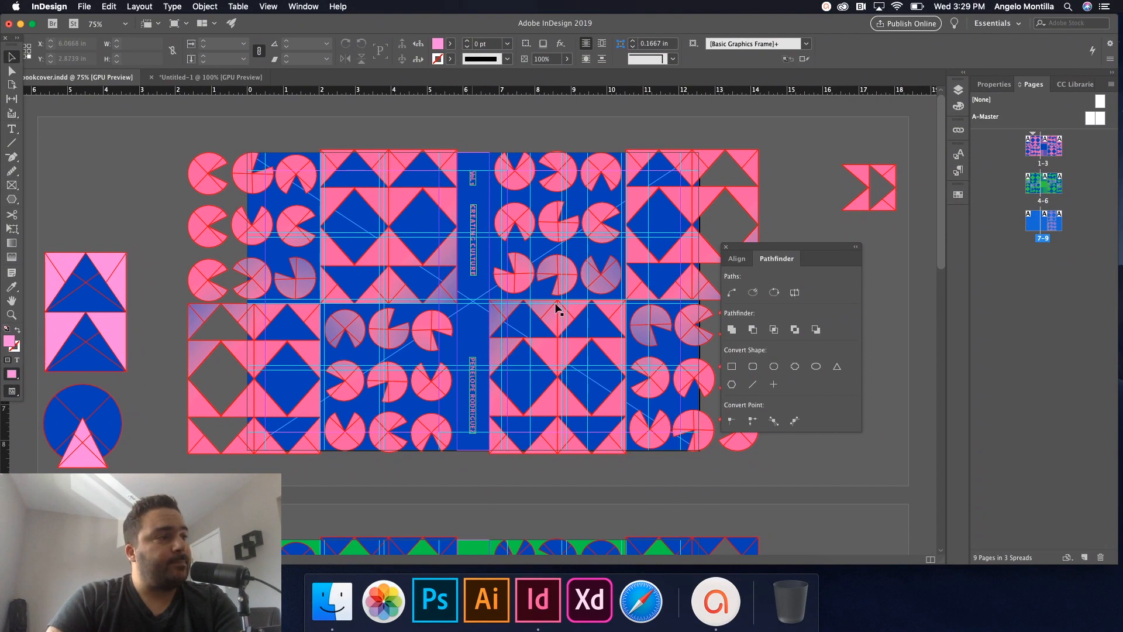
scroll(564, 351, down, 8)
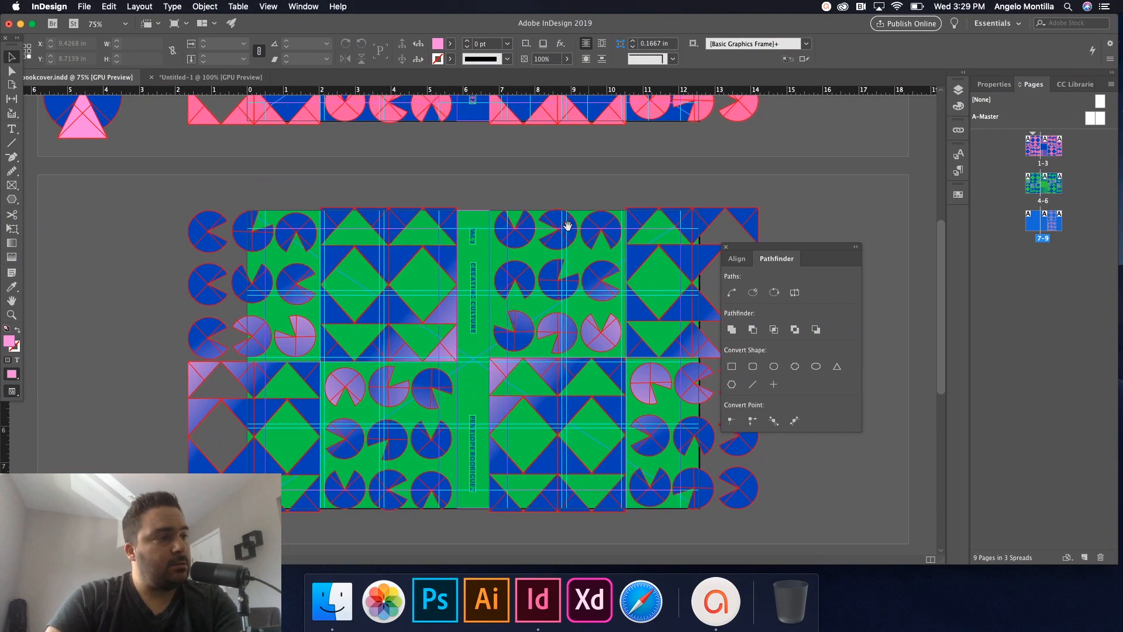
scroll(565, 370, down, 5)
key(w)
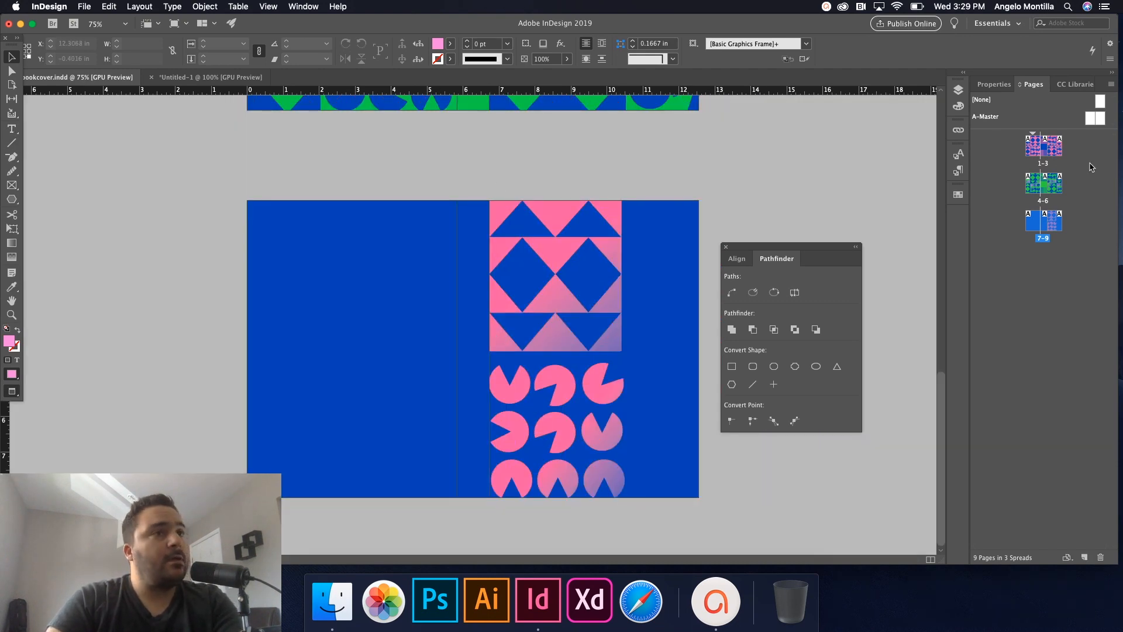
click(959, 90)
click(846, 103)
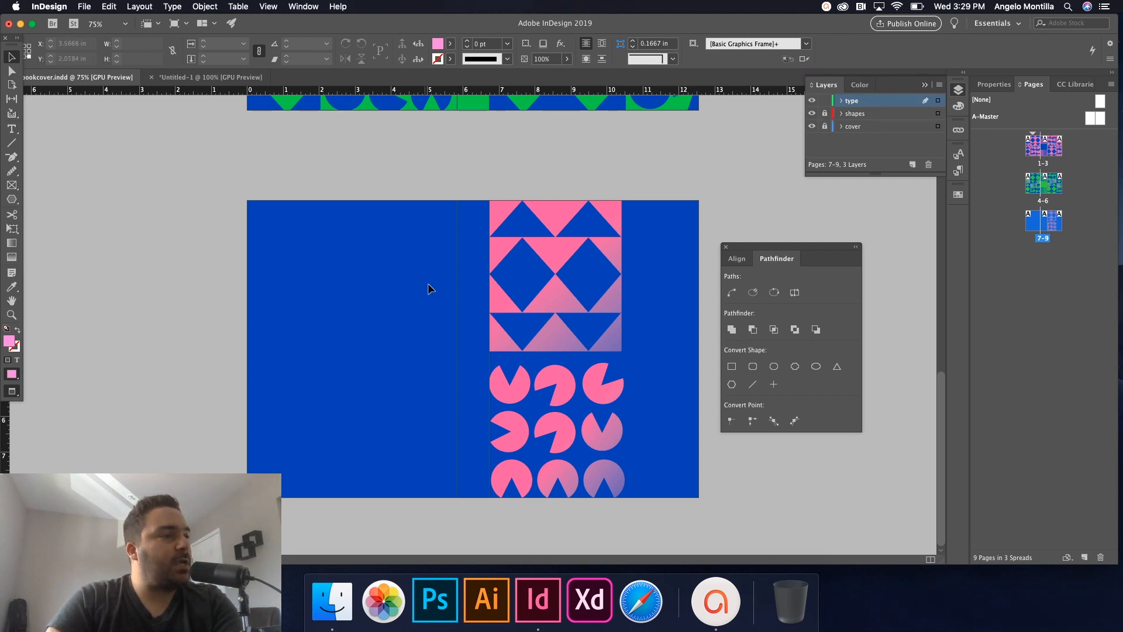
Draw a text frame on the blue left page and type 'CREATING CULTURE'.
click(402, 296)
key(t)
drag(283, 301, 369, 320)
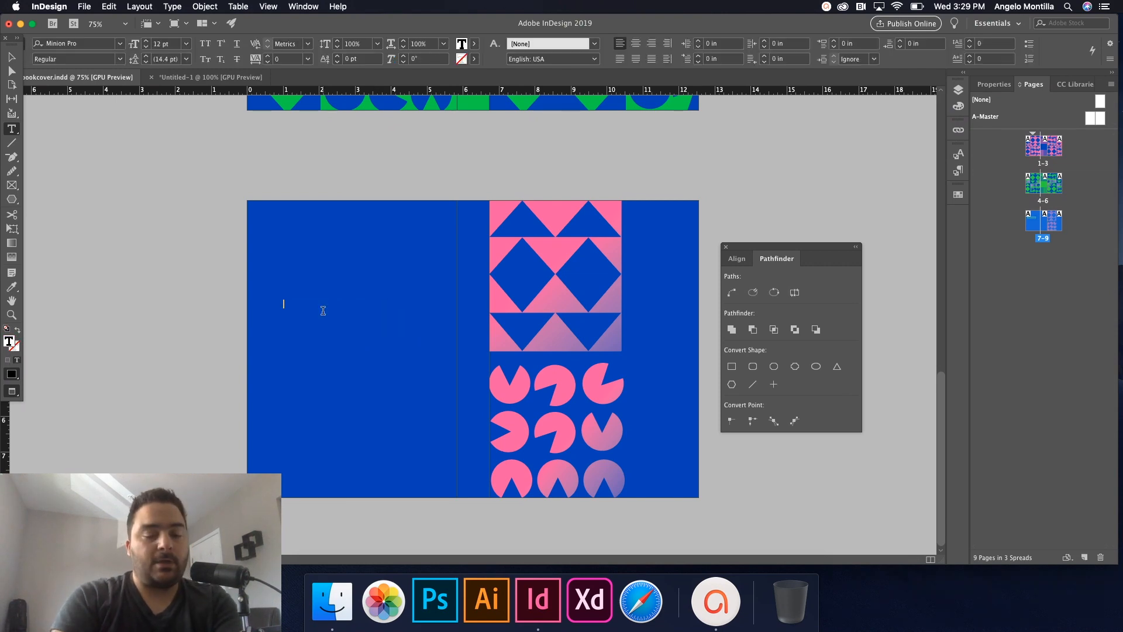
scroll(333, 314, up, 10)
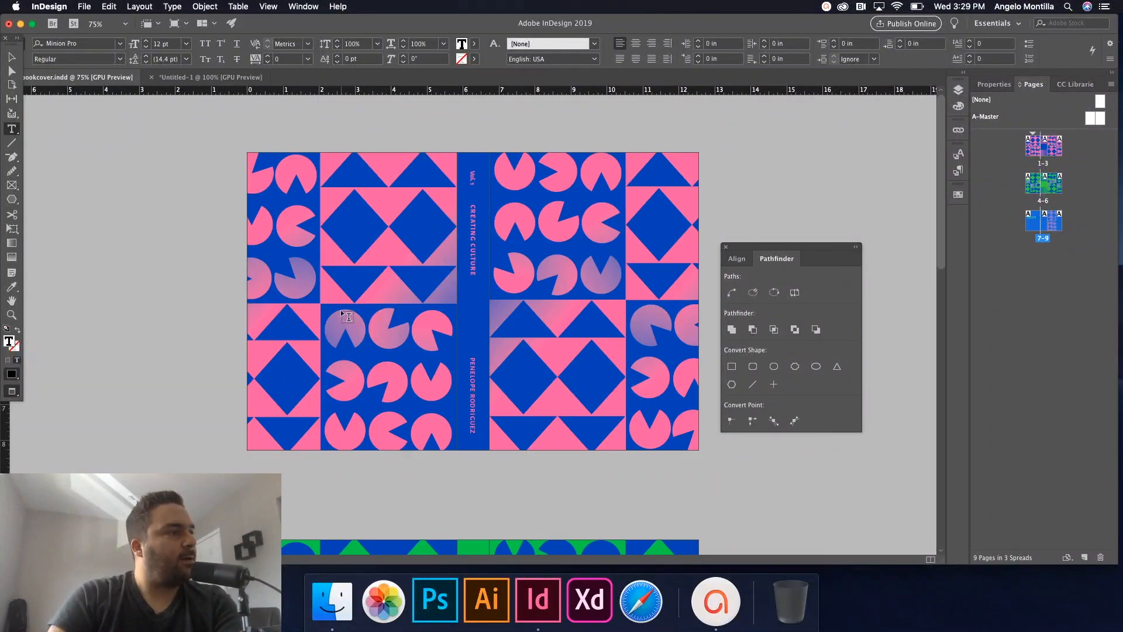
scroll(347, 316, down, 10)
text(CREATING CULTURE)
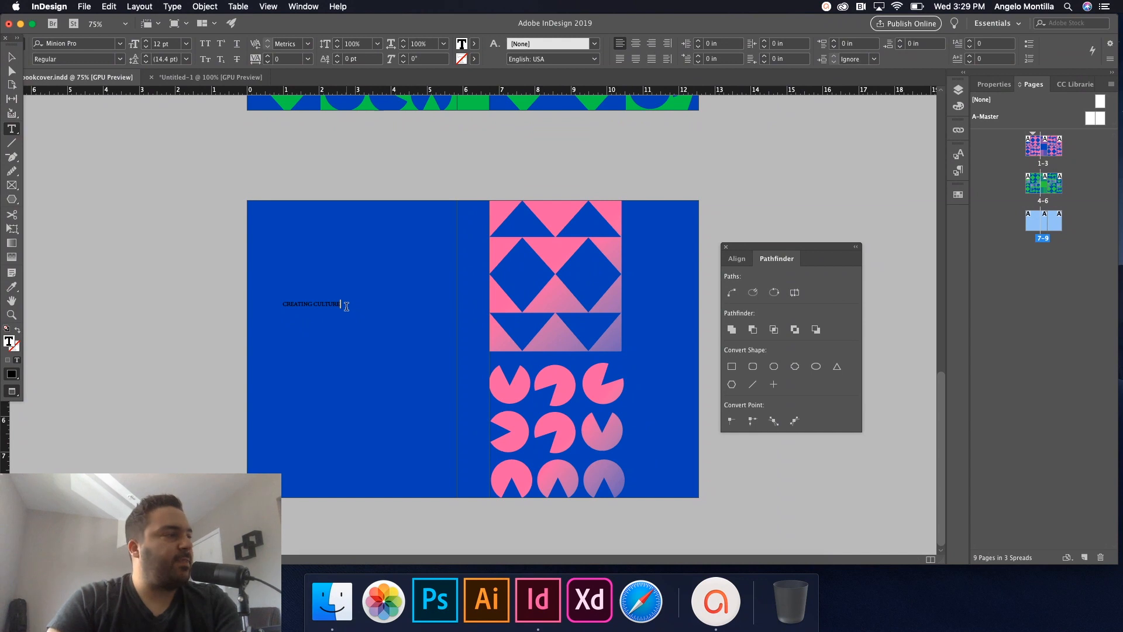
Check the spine author name's font, Alegreya Sans Bold 14 pt, in the Properties panel.
click(12, 57)
double_click(340, 304)
drag(340, 304, 238, 301)
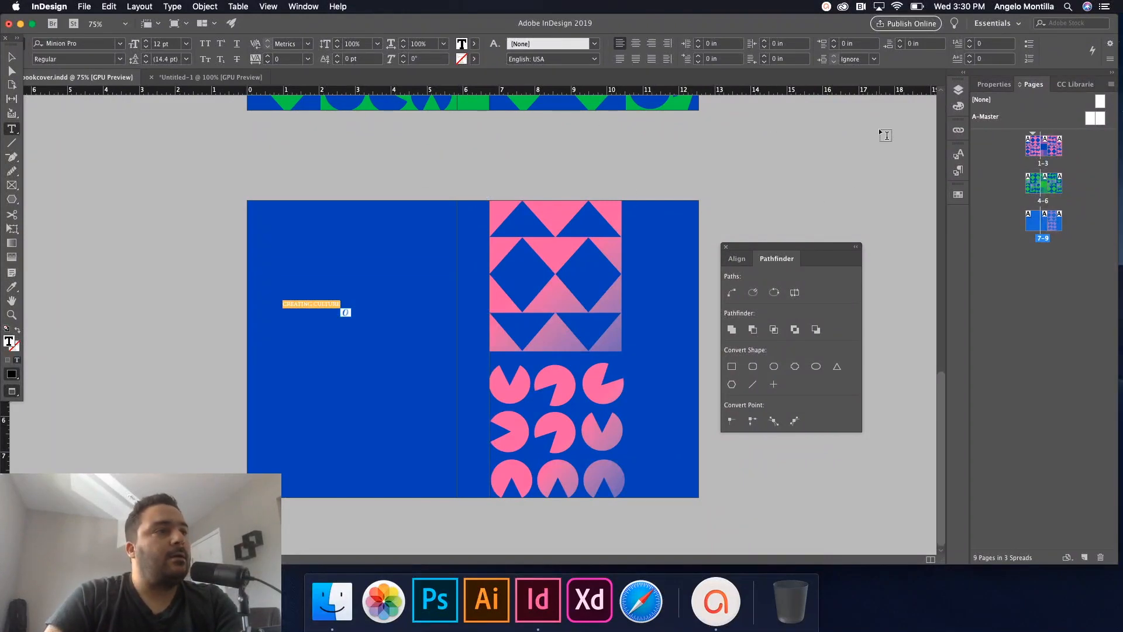
scroll(594, 205, up, 10)
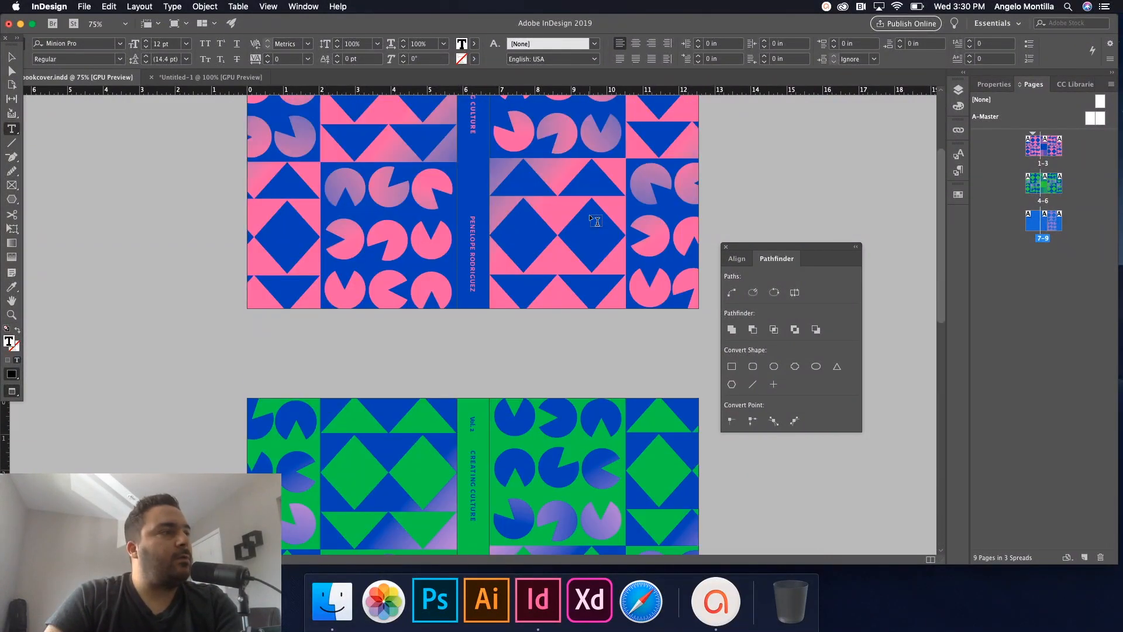
triple_click(472, 223)
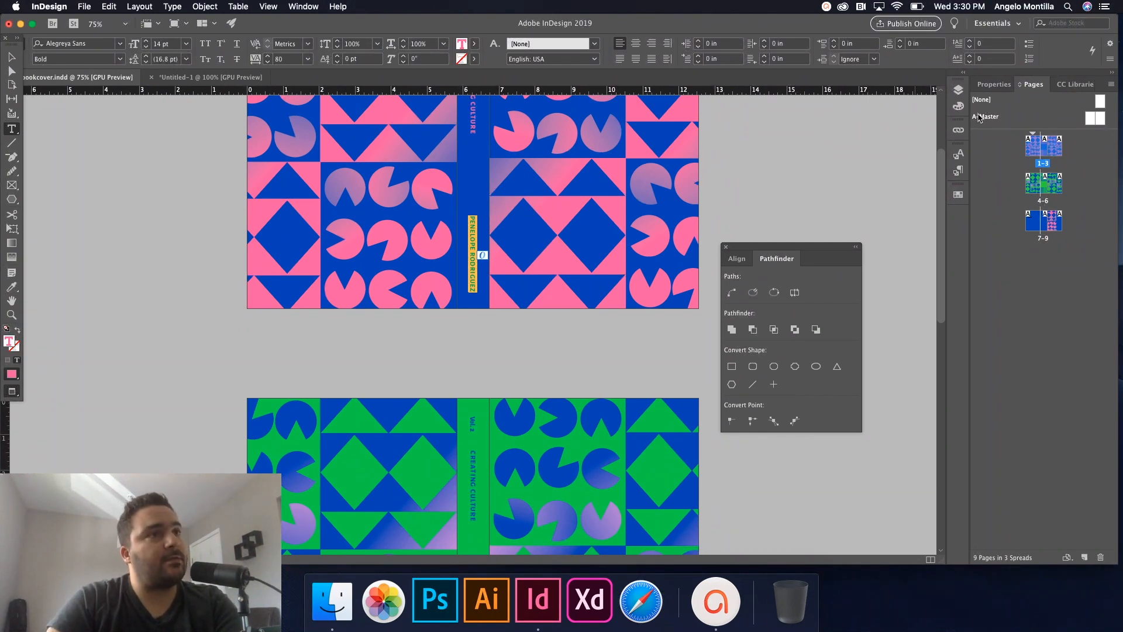
click(994, 85)
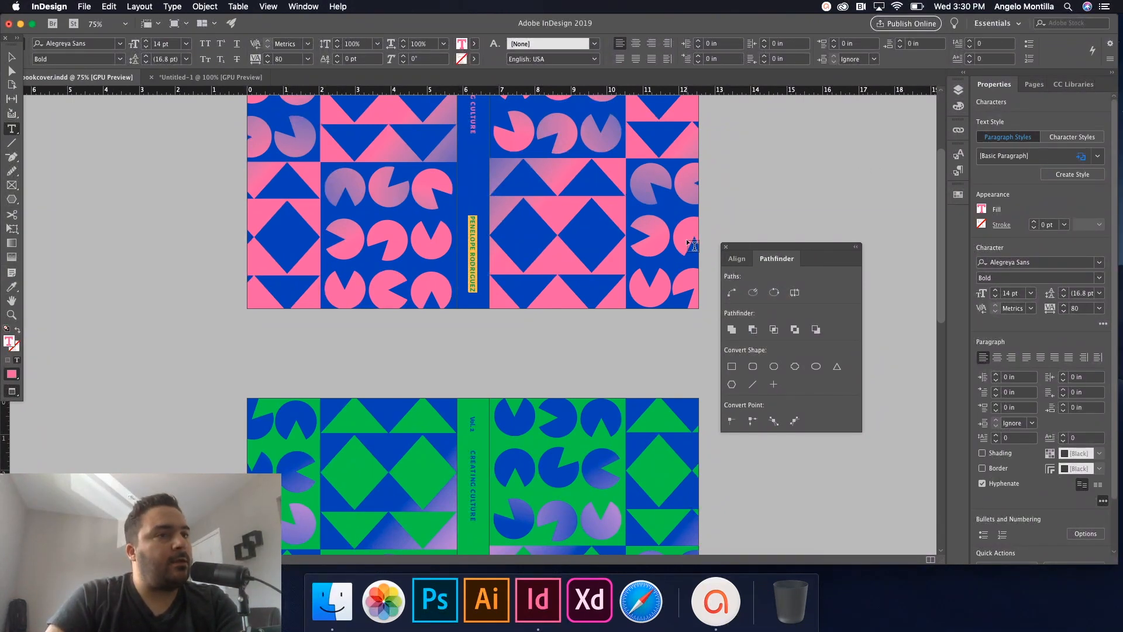
scroll(686, 242, down, 10)
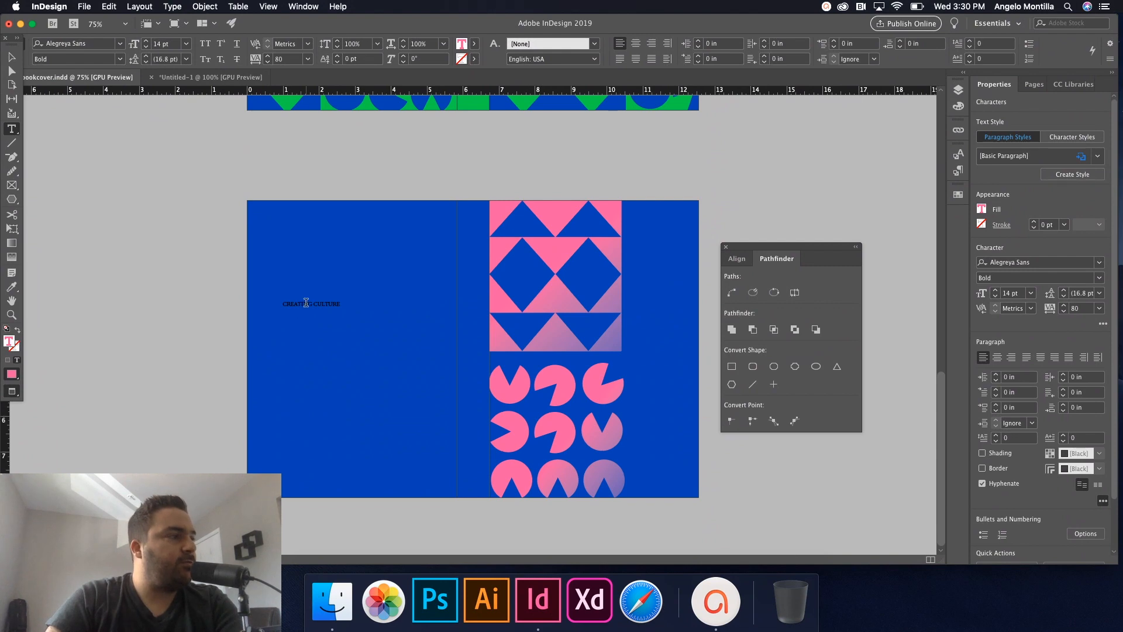
Set the CREATING CULTURE title to Alegreya Sans Bold at 15 pt.
triple_click(306, 302)
click(1100, 262)
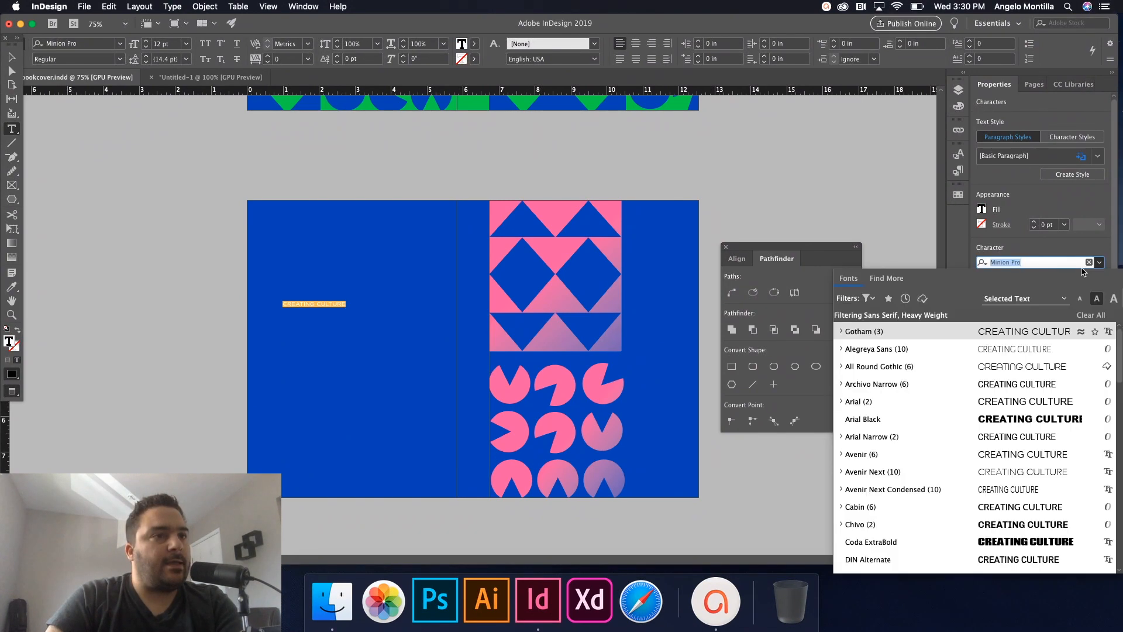
click(843, 350)
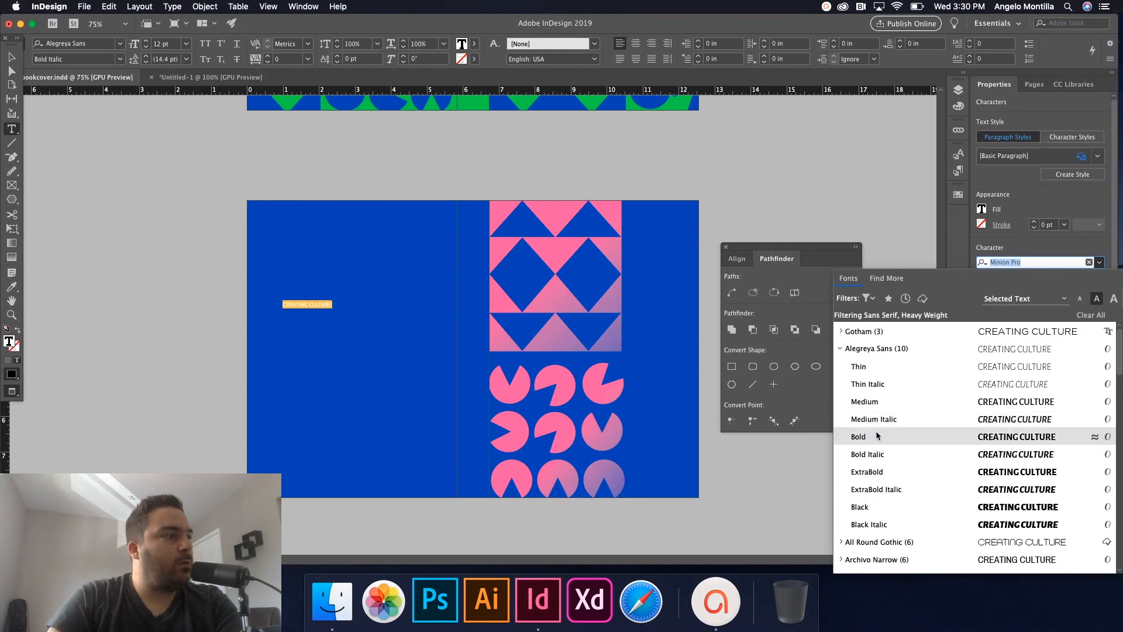
click(960, 438)
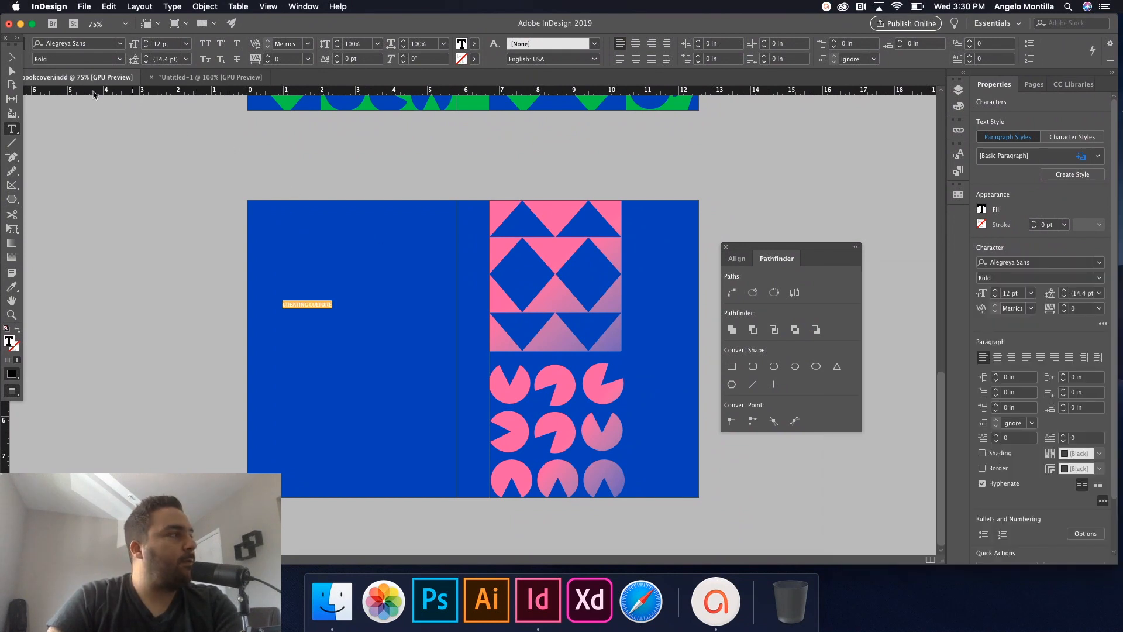
click(996, 290)
click(995, 290)
click(995, 290)
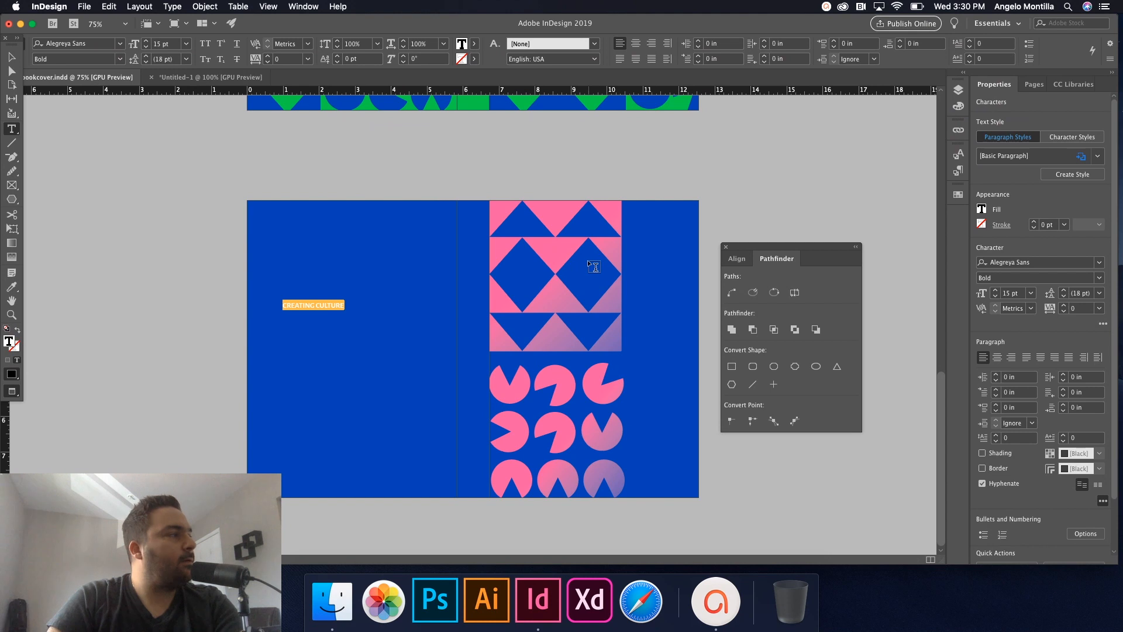
Colour the title text PANTONE 934 C pink and fit its frame to the text.
click(11, 57)
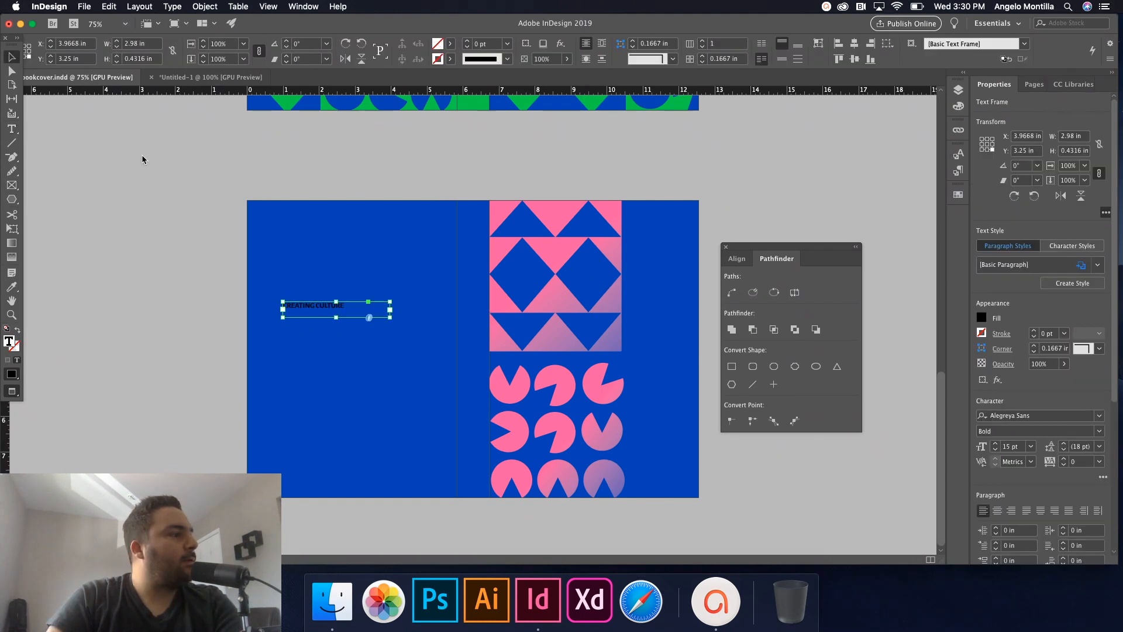
double_click(353, 313)
drag(351, 307, 271, 308)
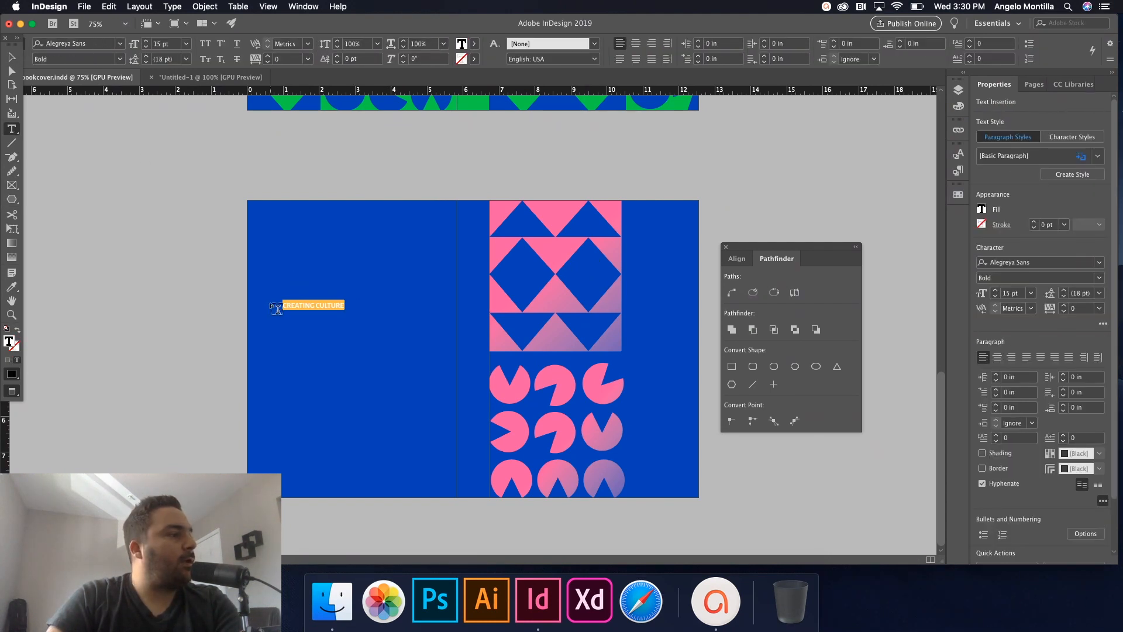
click(958, 195)
click(854, 278)
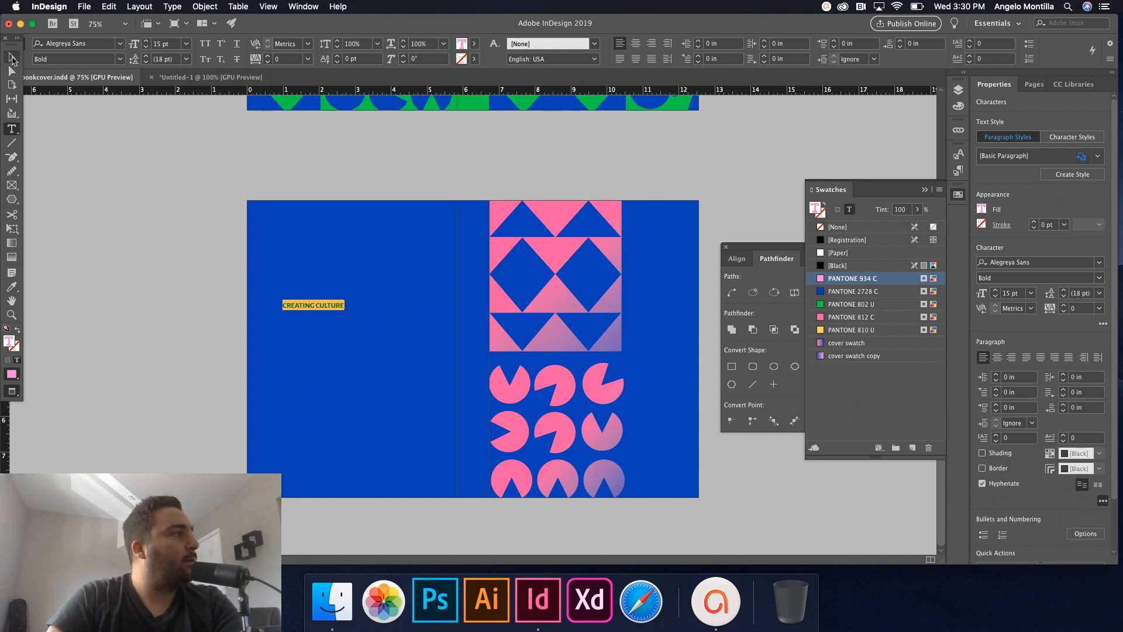
click(11, 57)
double_click(390, 317)
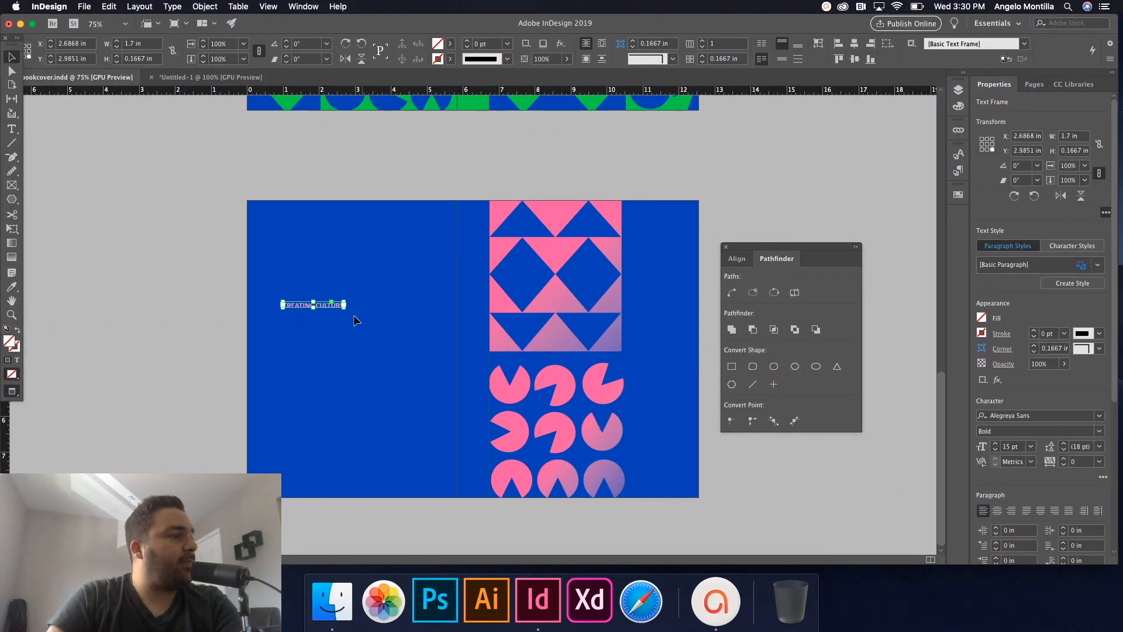
Rotate the title -90° and move it onto the spine to run vertically.
drag(330, 304, 434, 321)
key(super+2)
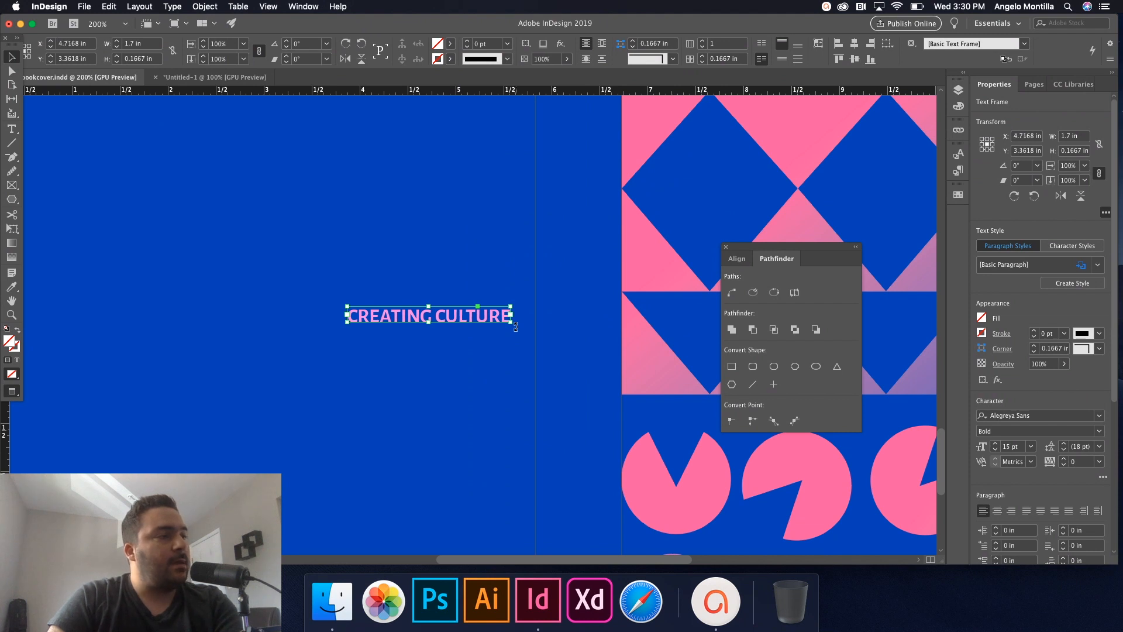
drag(516, 326, 416, 390)
drag(430, 321, 591, 295)
Lengthen the vertical title's frame down to the guide, 1.9732 in, and select all its text.
key(w)
scroll(591, 295, down, 2)
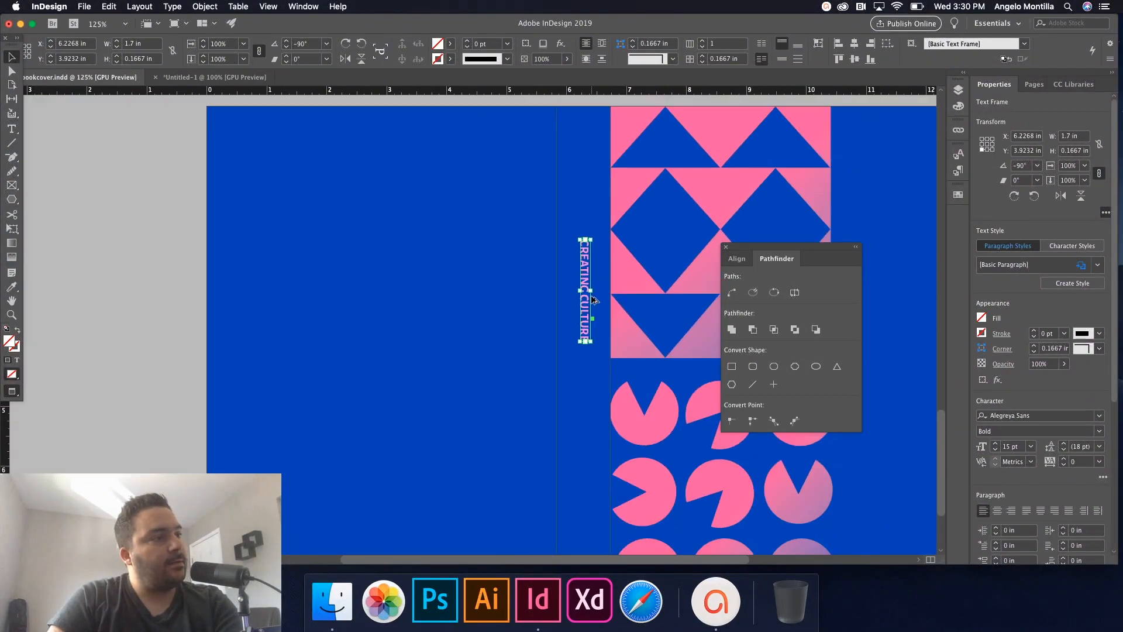
scroll(591, 296, down, 1)
scroll(606, 300, up, 2)
key(w)
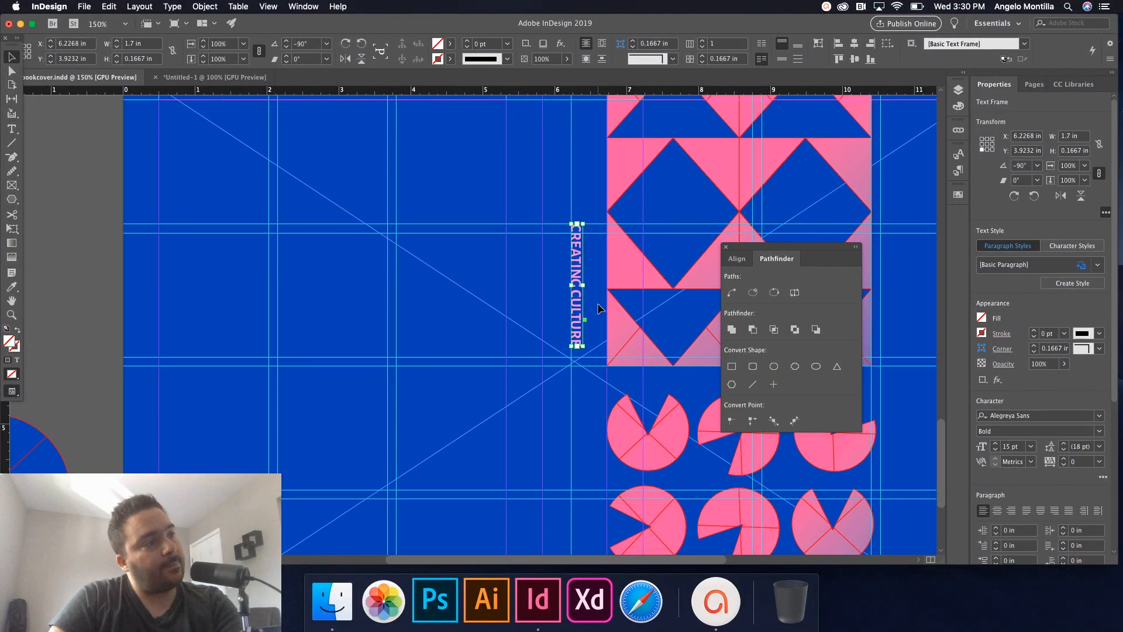
scroll(597, 303, up, 2)
drag(556, 388, 556, 428)
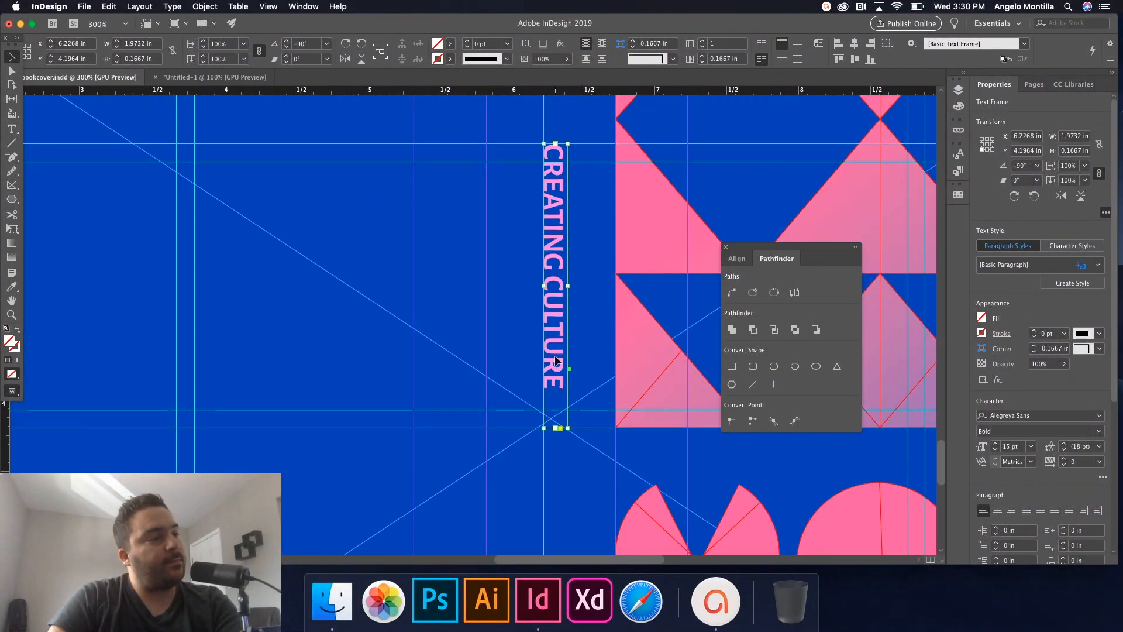
double_click(556, 361)
key(super+a)
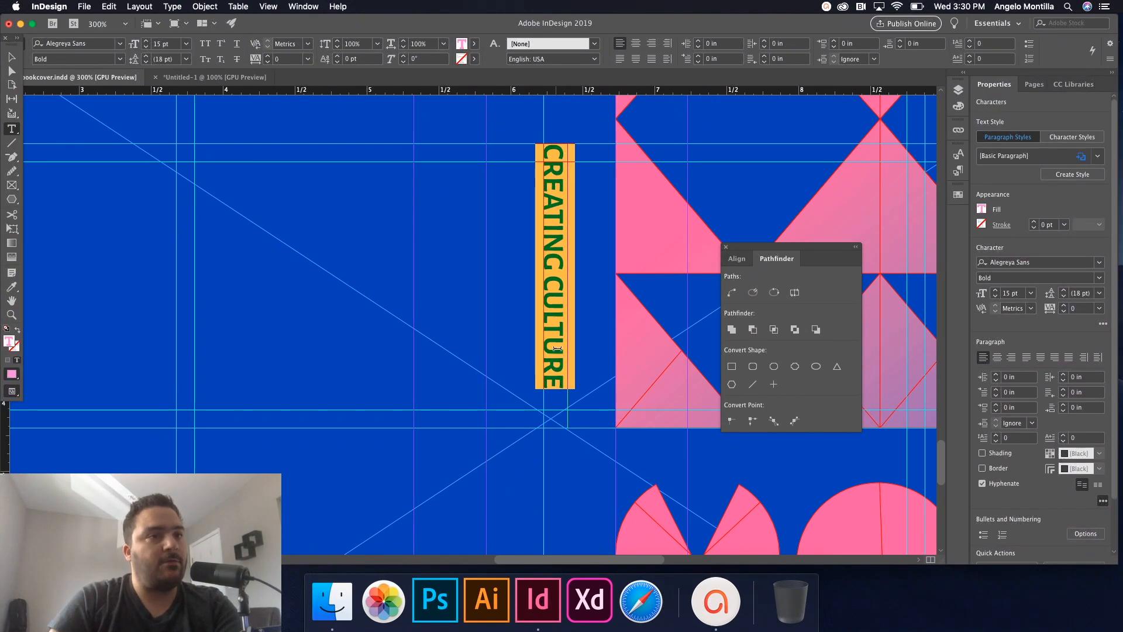
Set the CREATING CULTURE spine title's tracking to 80 so it spreads along the spine.
key(alt+Right)
key(alt+Right)
key(alt+Right)
key(alt+Right)
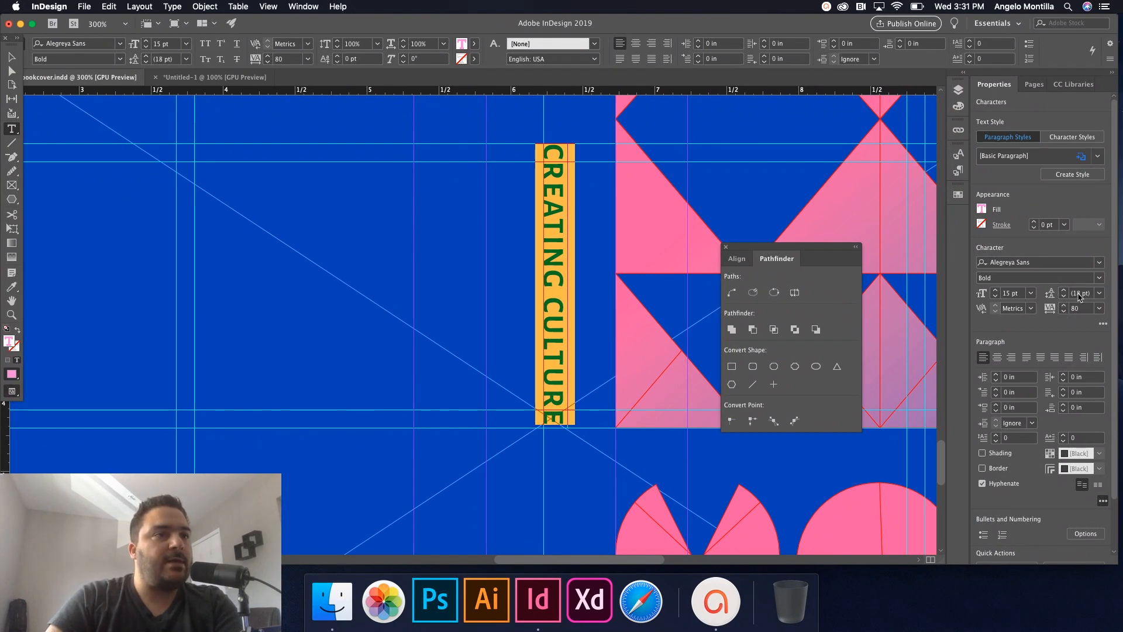
double_click(551, 203)
click(551, 202)
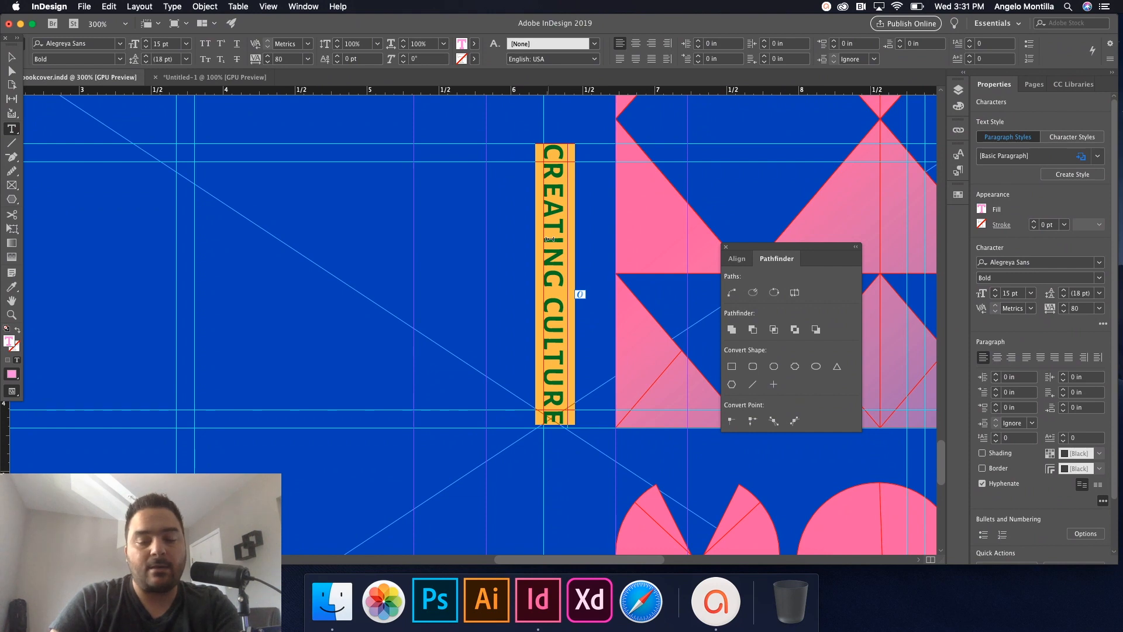
key(alt+Left)
key(alt+Left)
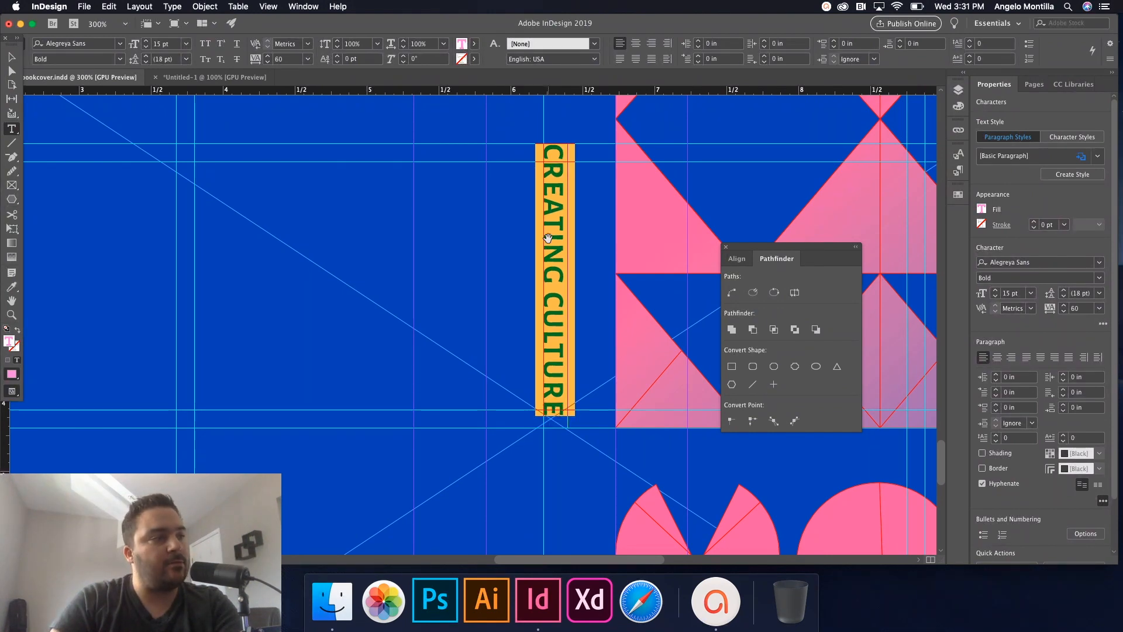
key(alt+Right)
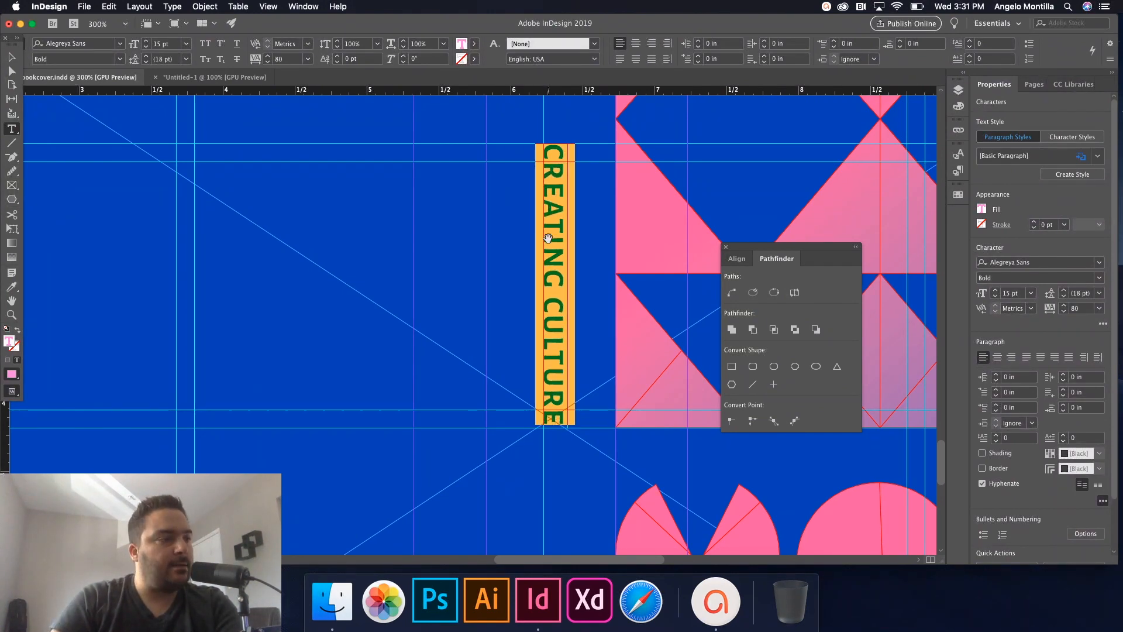
key(Escape)
key(super+shift+a)
key(super+minus)
key(super+minus)
scroll(564, 328, up, 2)
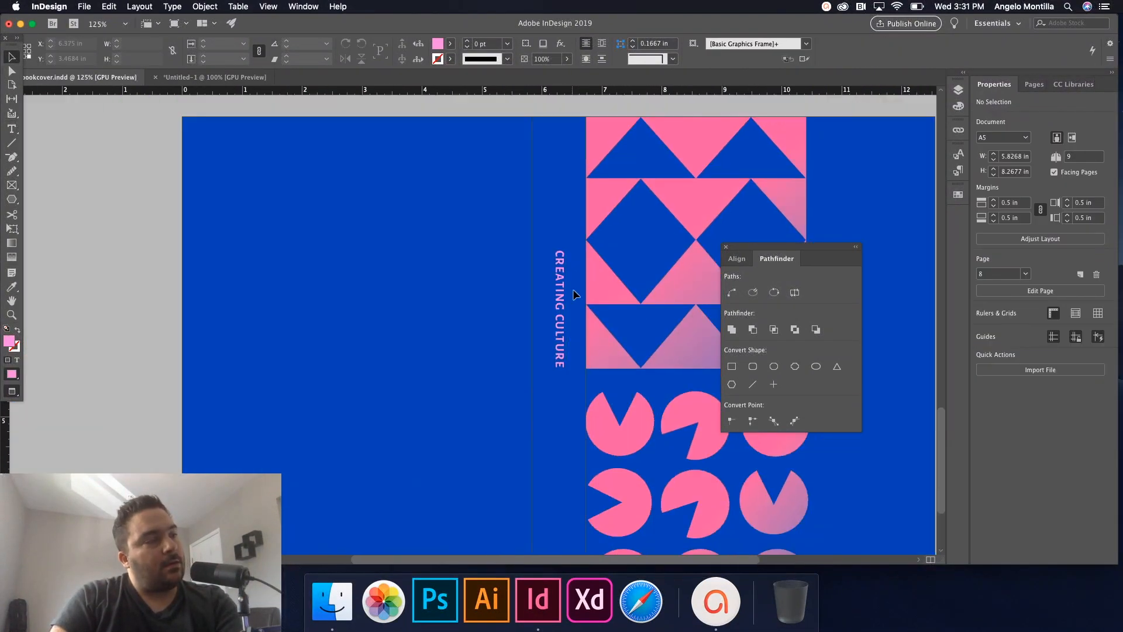
Duplicate the title frame to the top of the spine and retype its text as 'Vol. 2'.
key(w)
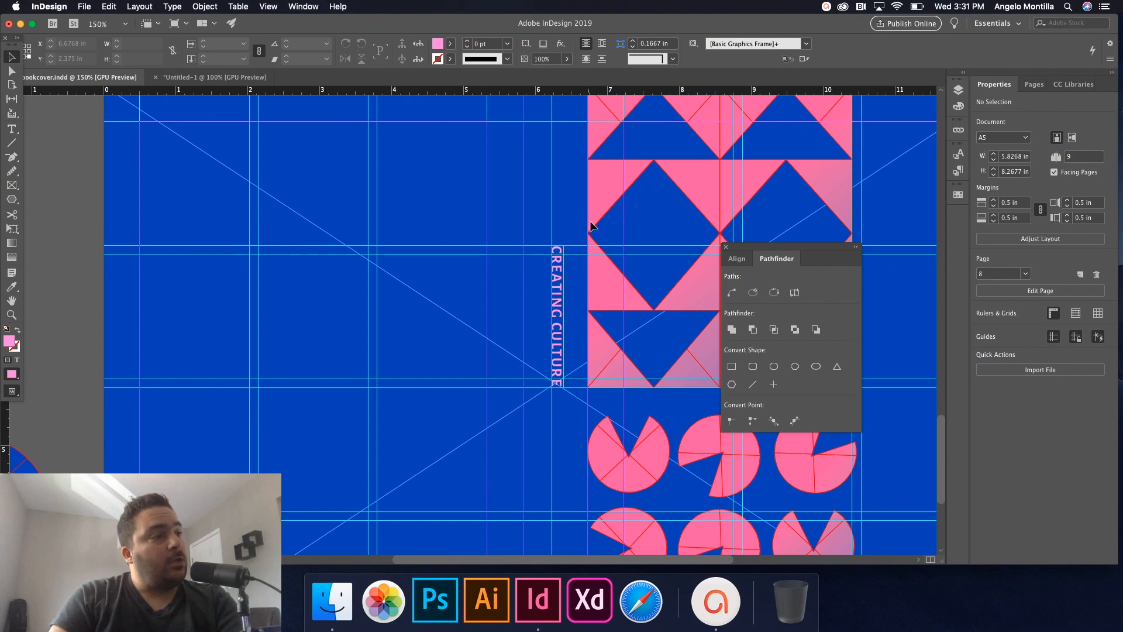
scroll(556, 326, up, 5)
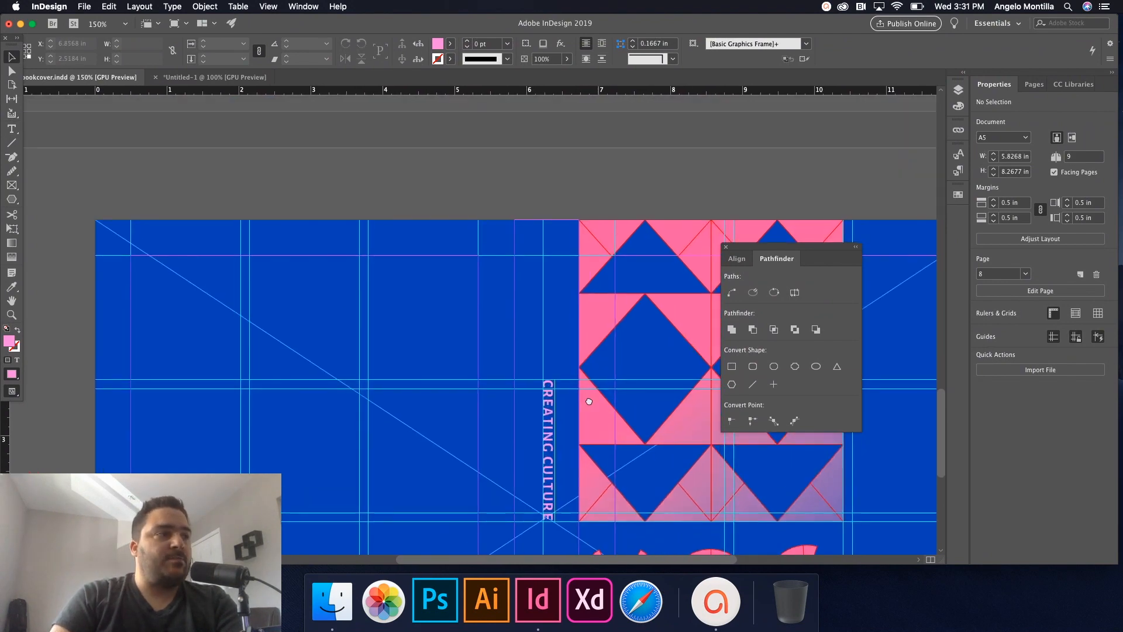
click(553, 408)
drag(553, 408, 521, 410)
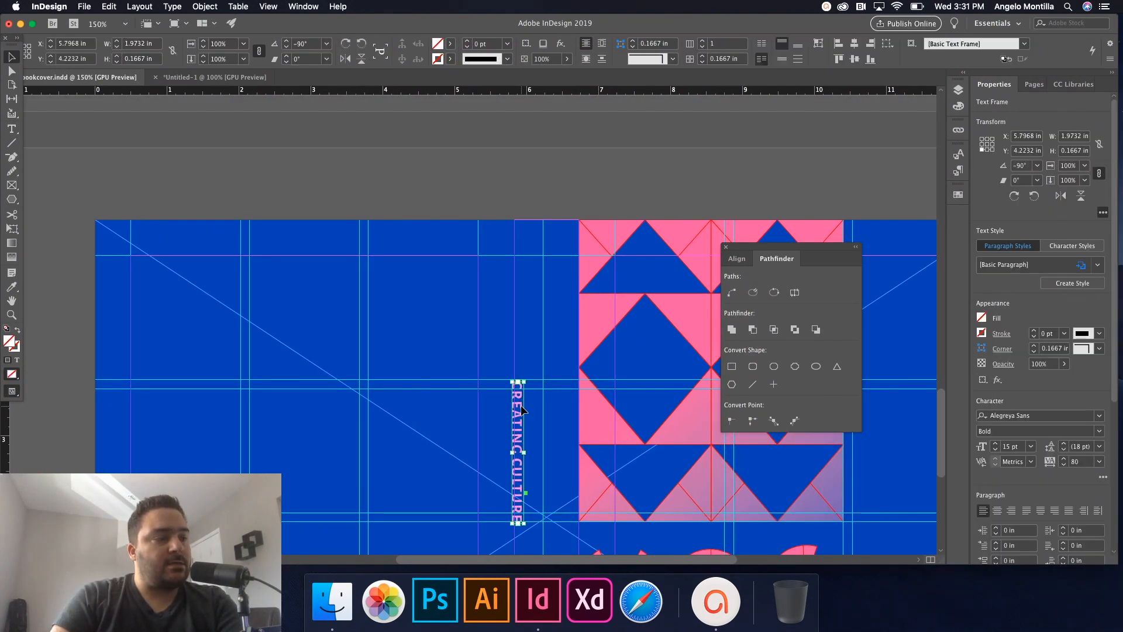
key(super+z)
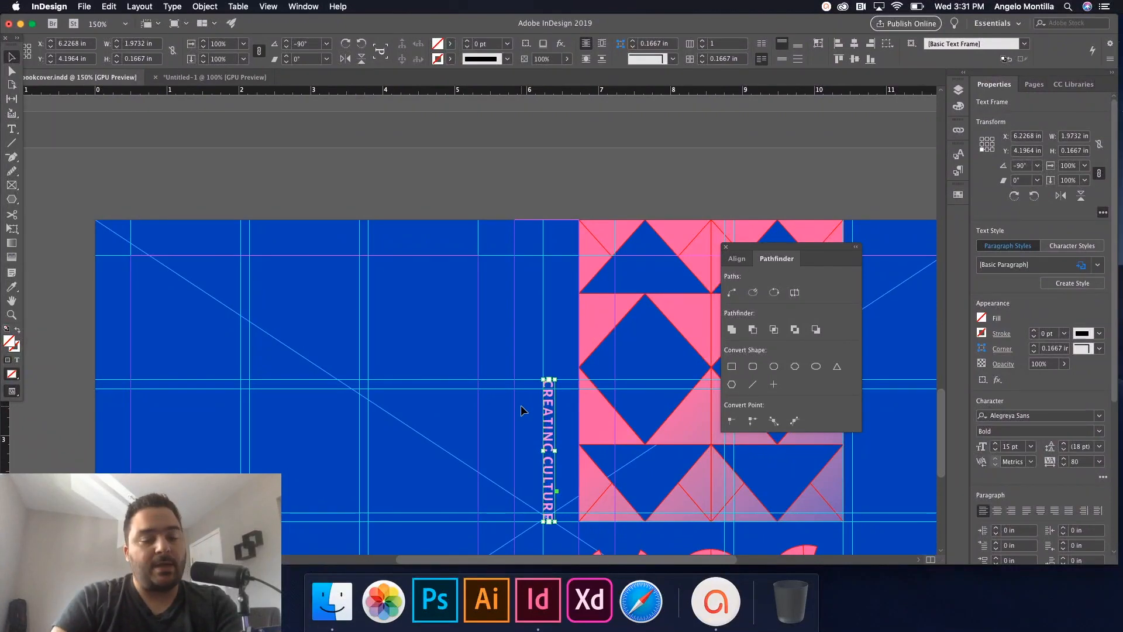
key(w)
click(553, 350)
drag(549, 415, 549, 265)
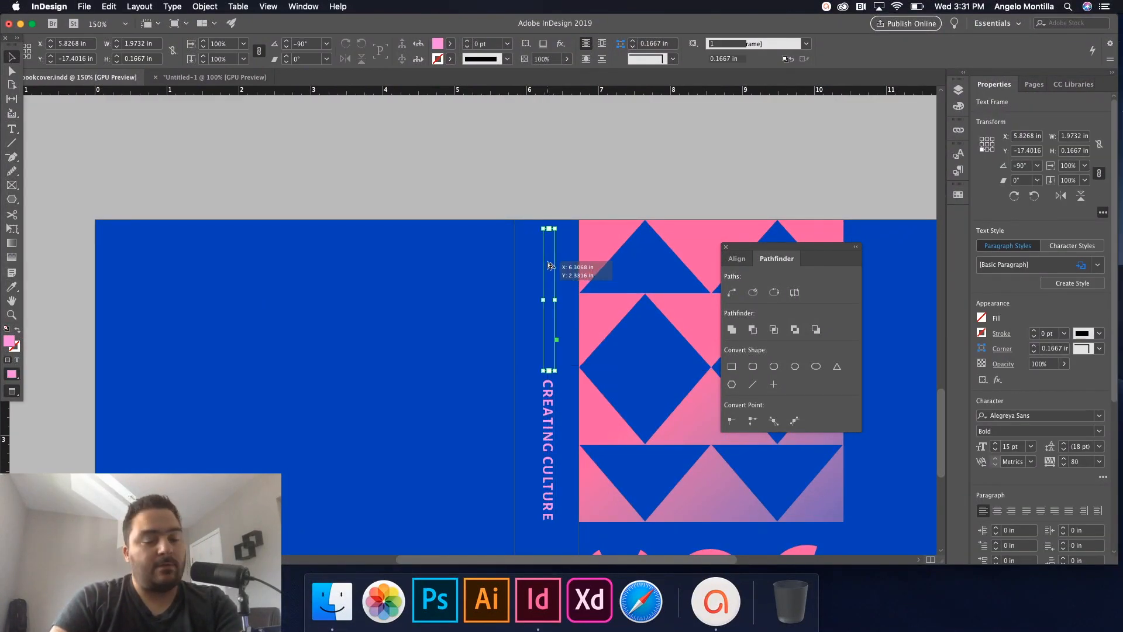
double_click(552, 269)
key(super+a)
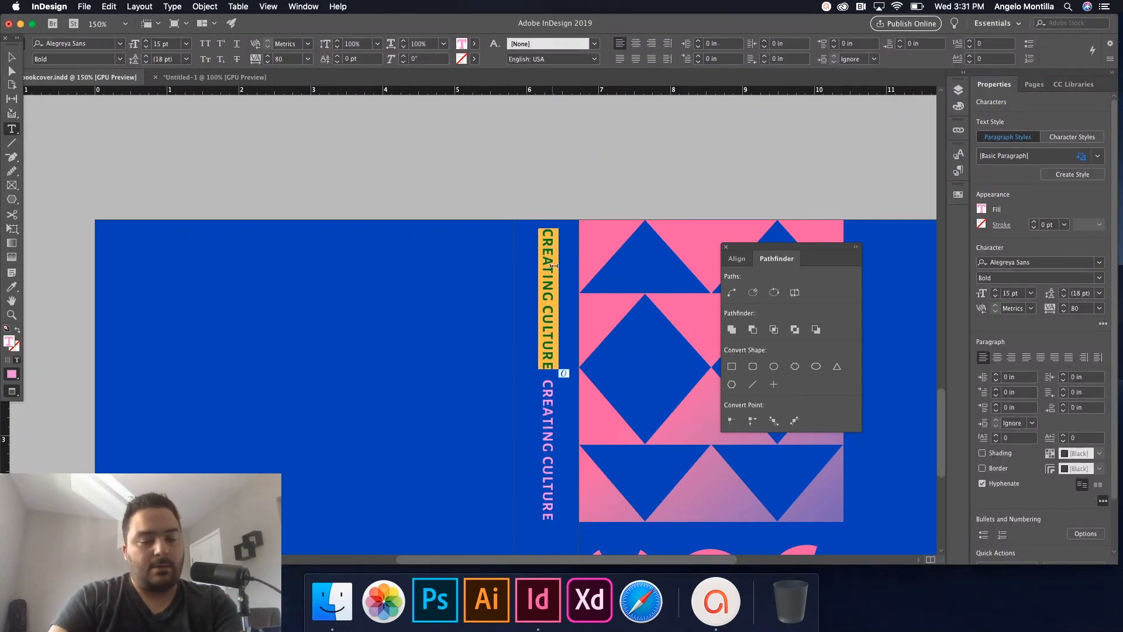
text(Vol. 2)
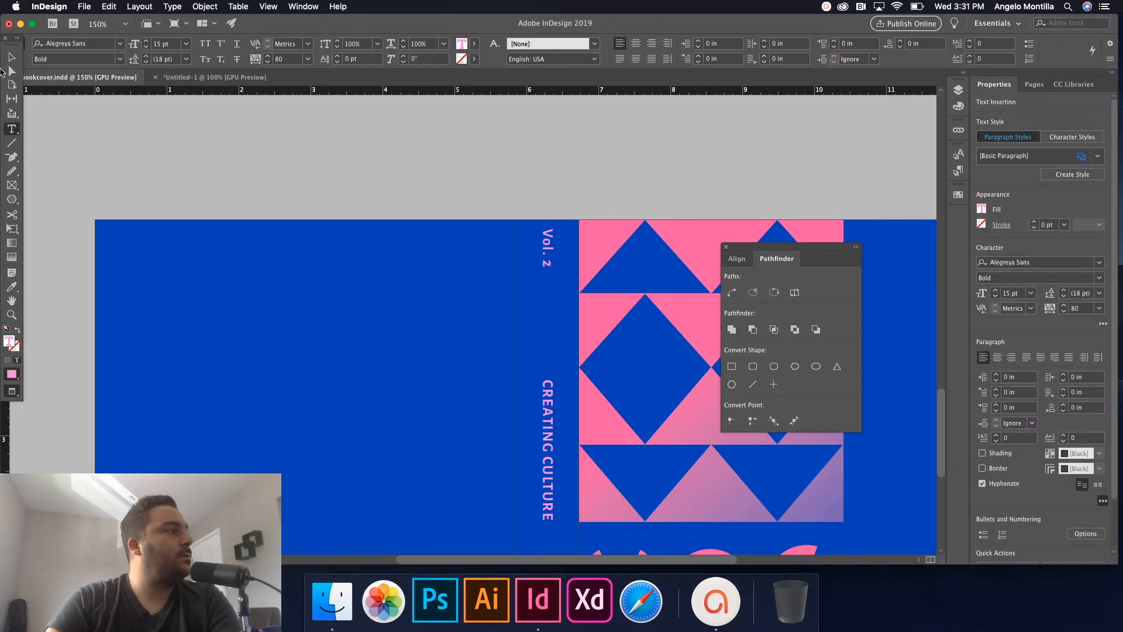
key(Escape)
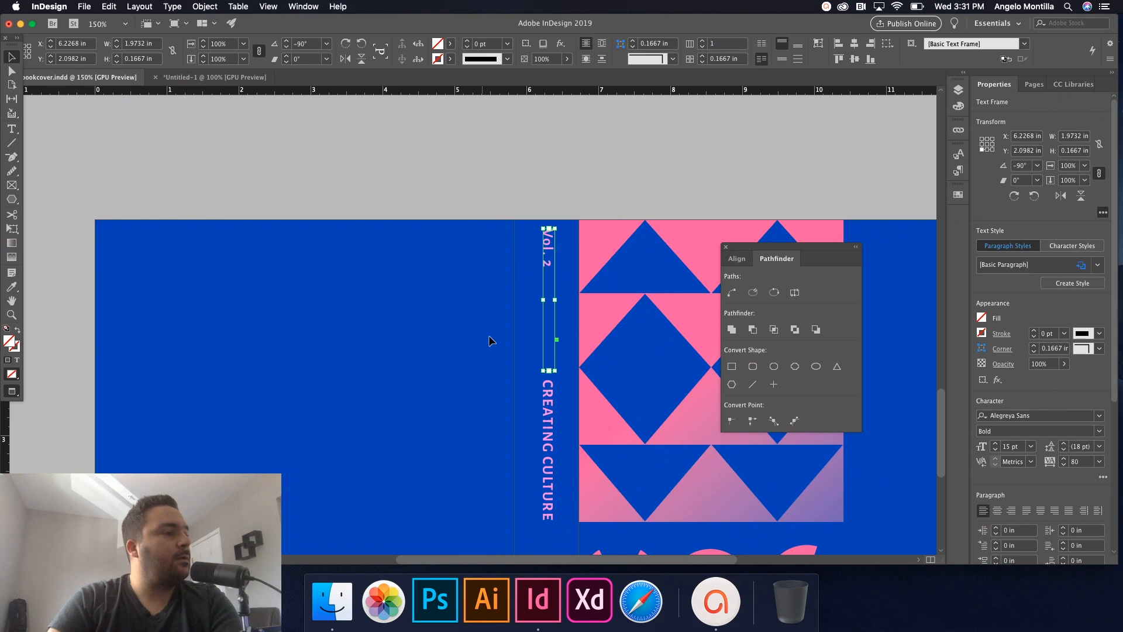
Shrink the Vol. 2 frame to fit and set it slightly lower, just above the title.
drag(544, 370, 549, 313)
key(w)
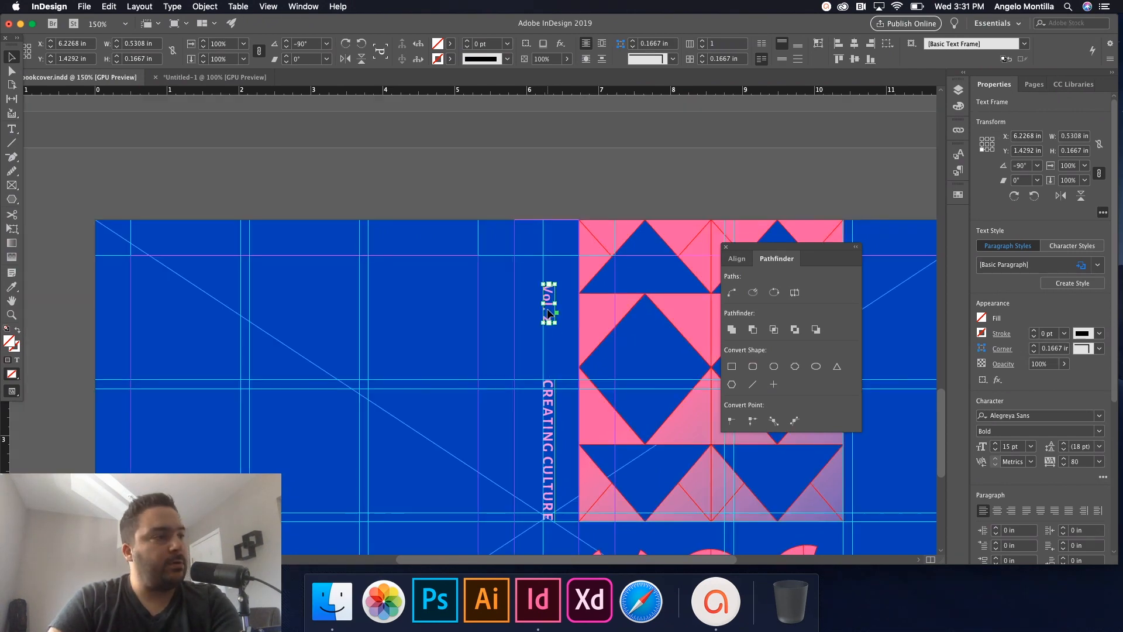
scroll(549, 313, up, 2)
drag(549, 317, 544, 345)
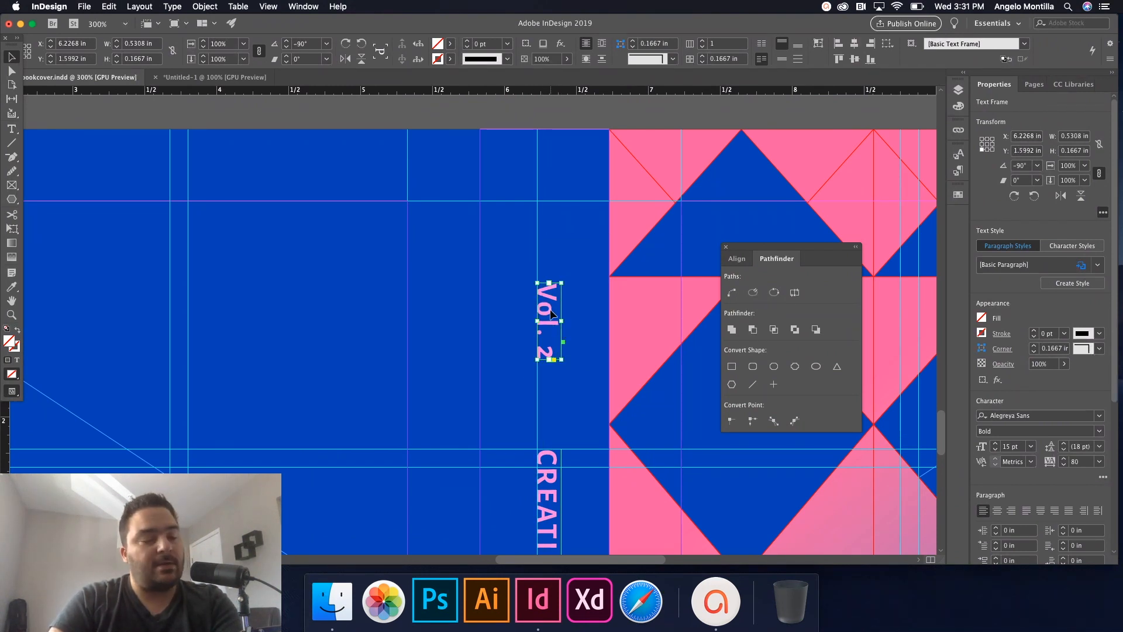
click(574, 310)
key(w)
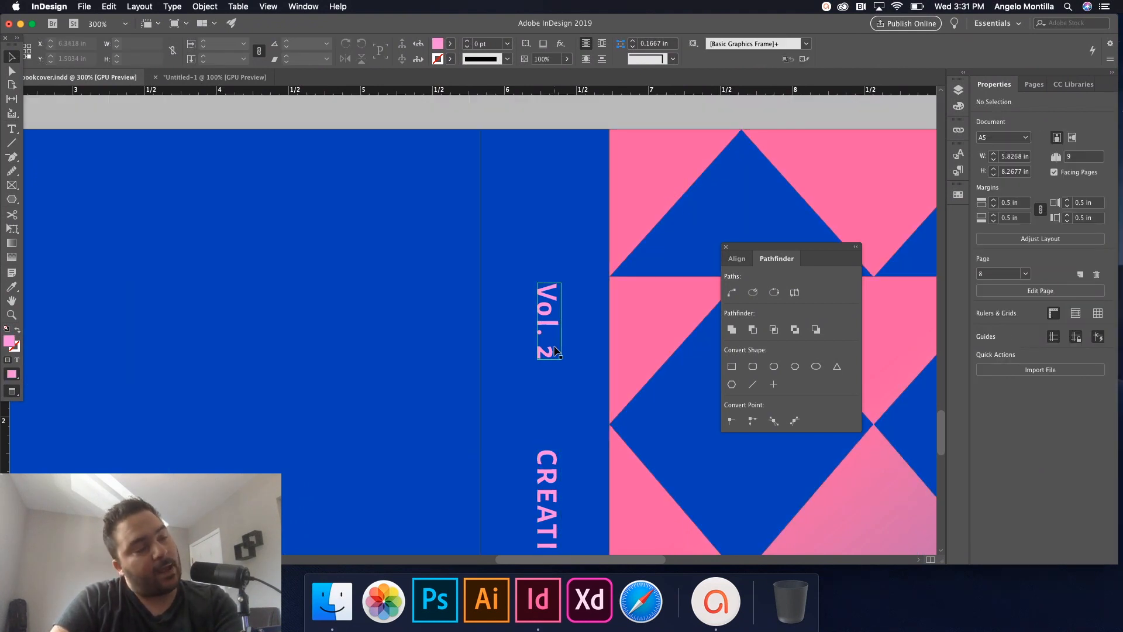
scroll(553, 346, down, 3)
drag(582, 470, 534, 329)
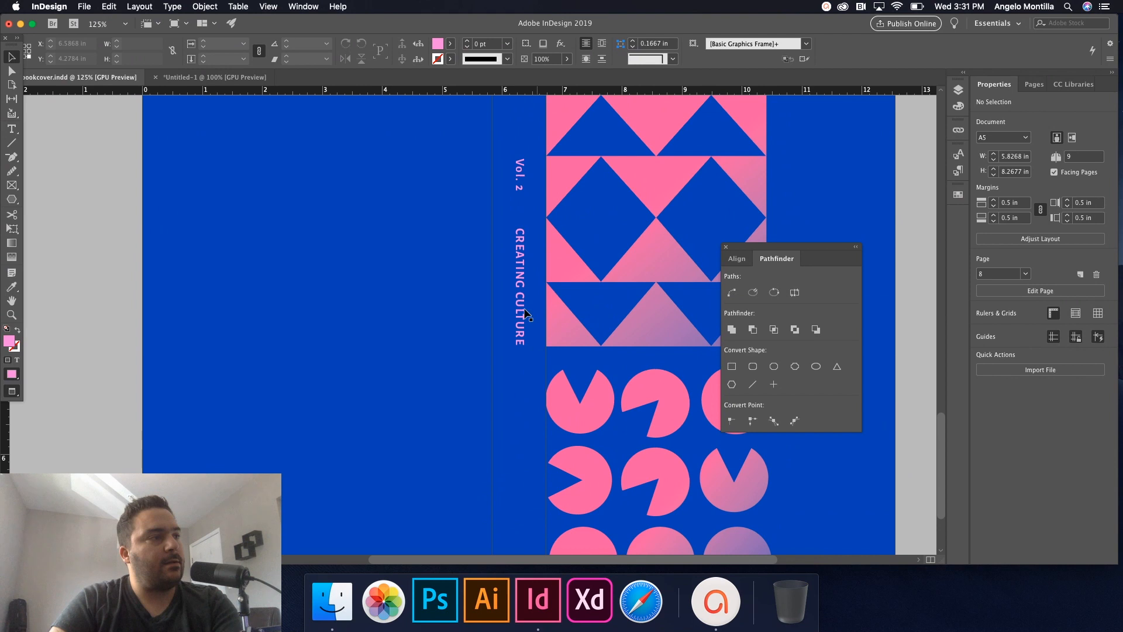
Move the Vol. 2 and CREATING CULTURE frames together a step up the spine.
click(518, 180)
shift+click(520, 270)
key(shift+Up)
key(shift+Up)
key(shift+Up)
key(shift+Up)
click(527, 394)
click(520, 251)
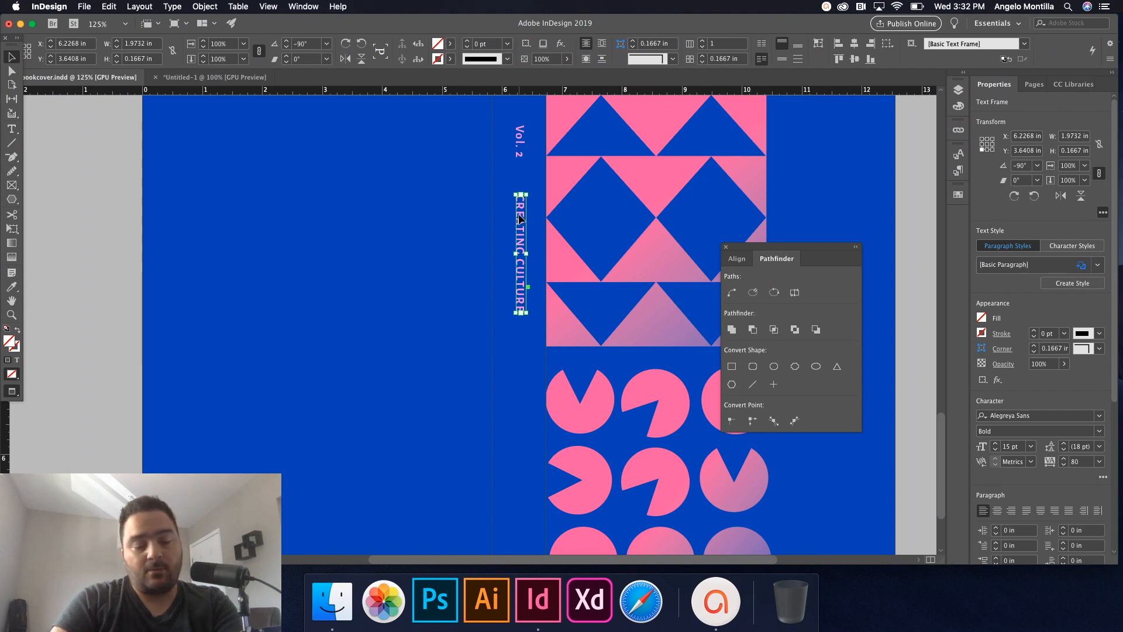
Copy the title frame lower down the spine and replace its text with the author's full name.
drag(524, 228, 534, 386)
key(w)
double_click(534, 387)
key(super+a)
text(Pe)
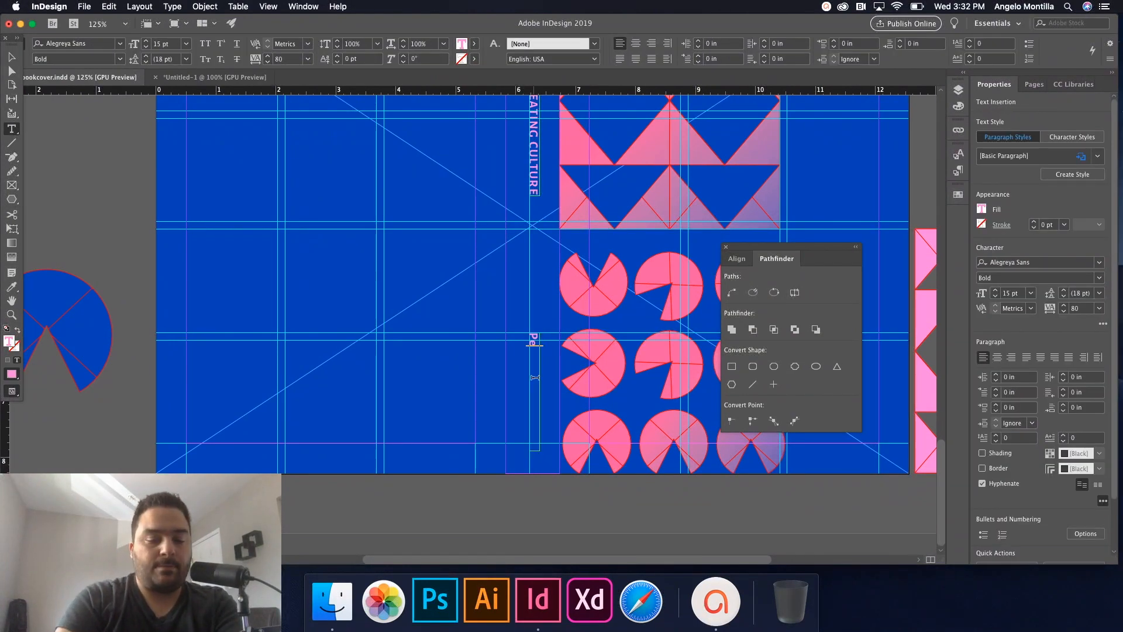
key(super+a)
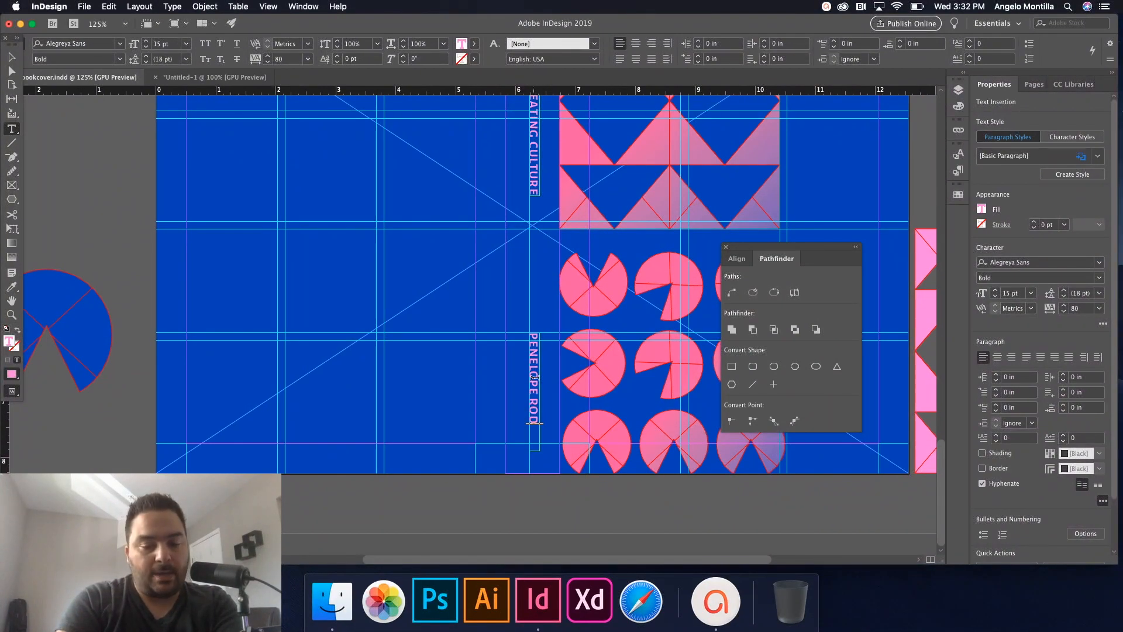
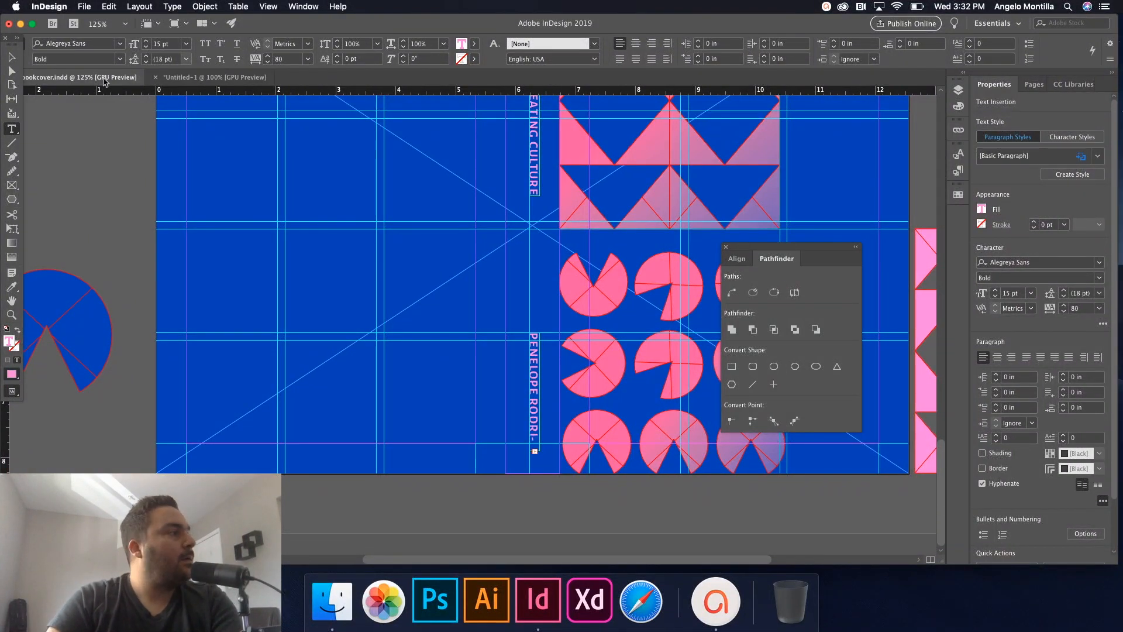
key(Escape)
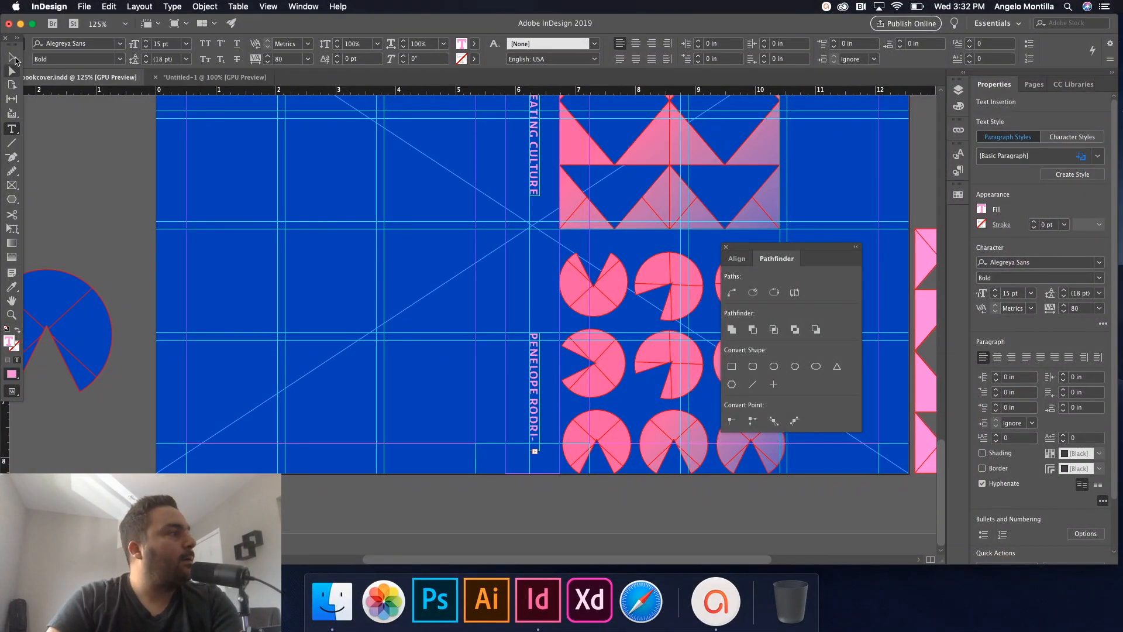
Lengthen the author-name frame to fit the full name and nudge it into place on the spine.
drag(537, 333, 537, 315)
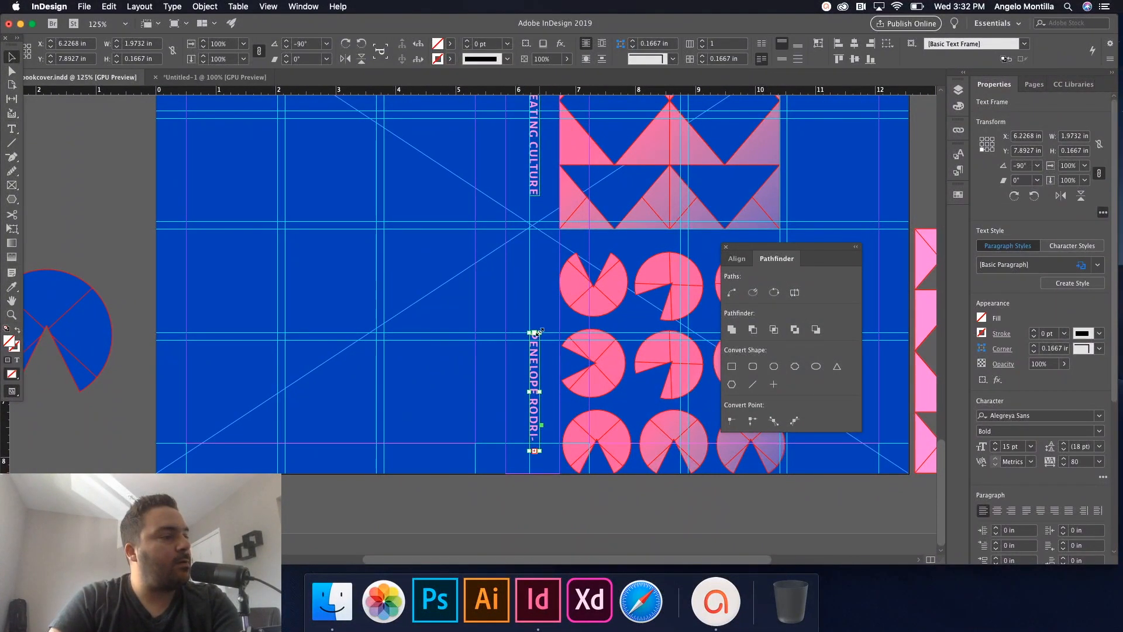
drag(534, 375, 537, 365)
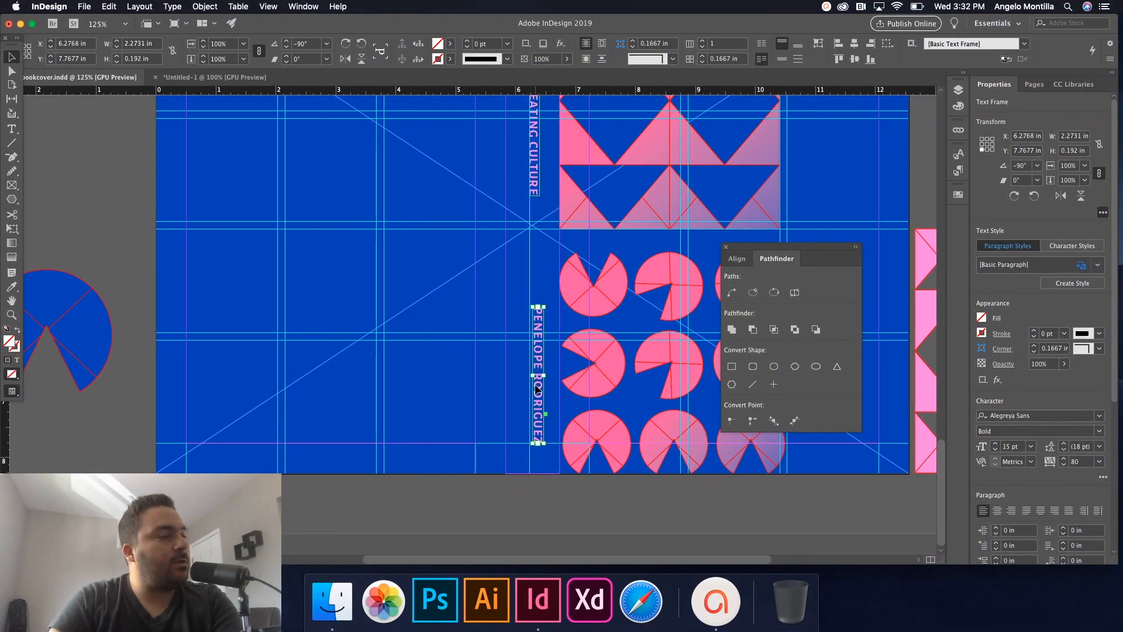
key(super+equal)
key(super+equal)
key(super+equal)
drag(538, 428, 526, 422)
Reduce the author name to 13 pt and shorten its frame to fit the text.
double_click(527, 422)
key(super+a)
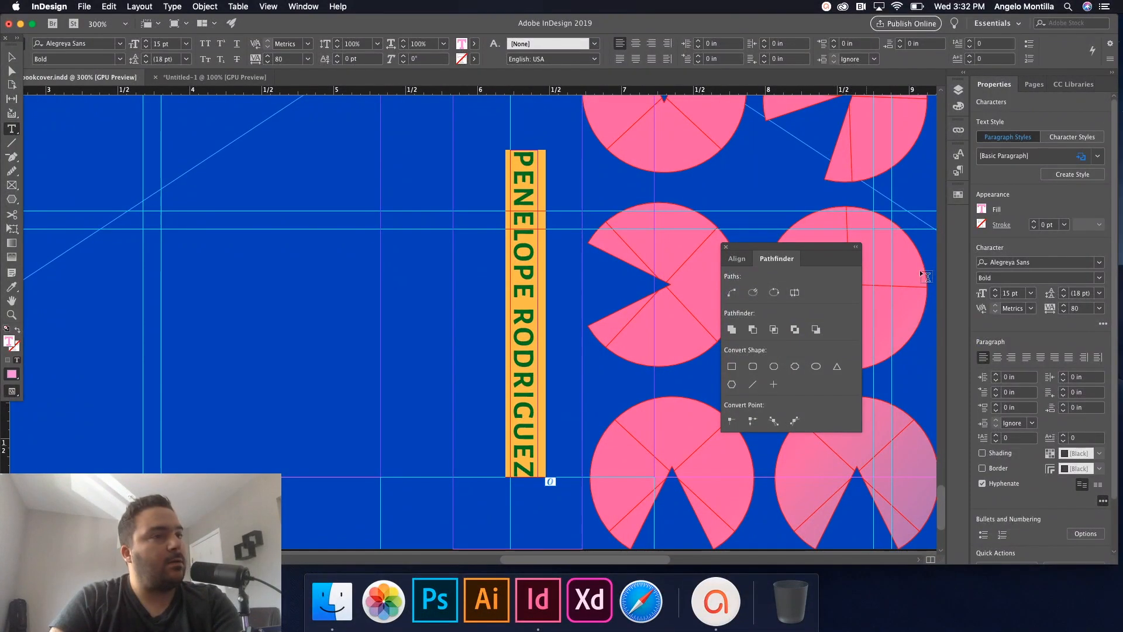
click(994, 297)
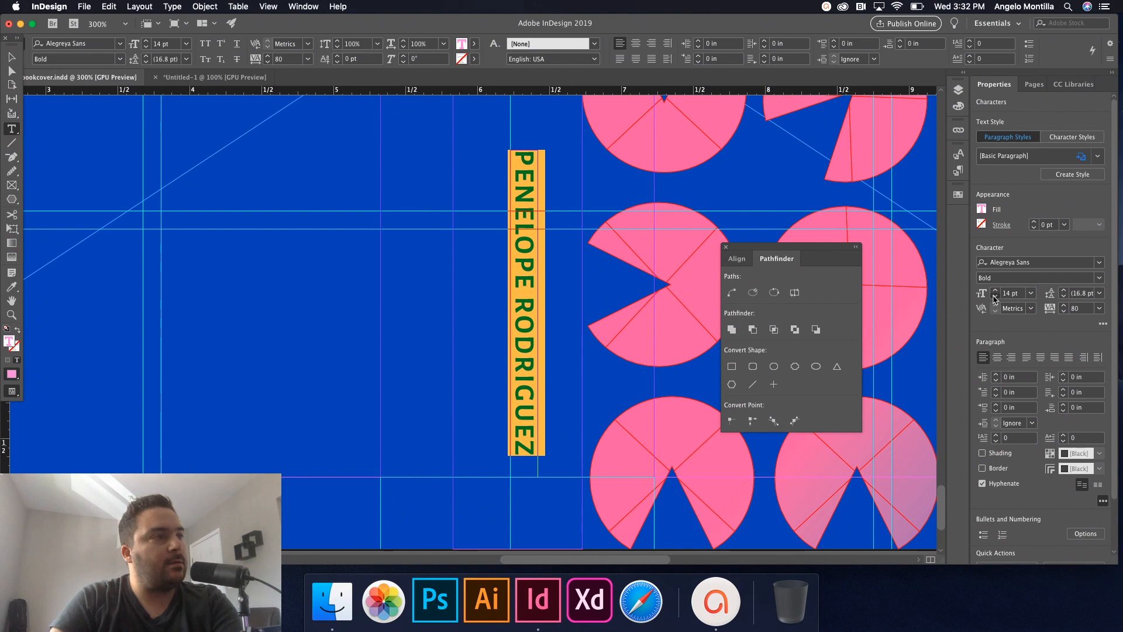
click(995, 299)
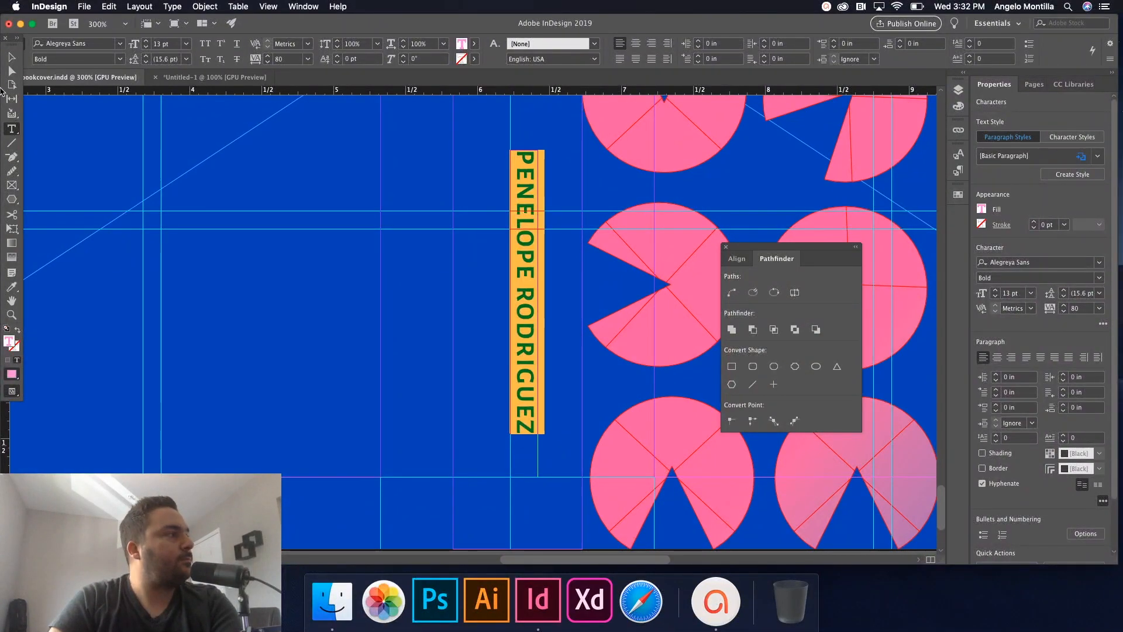
click(12, 57)
drag(526, 153, 524, 190)
key(Left)
key(Left)
key(Left)
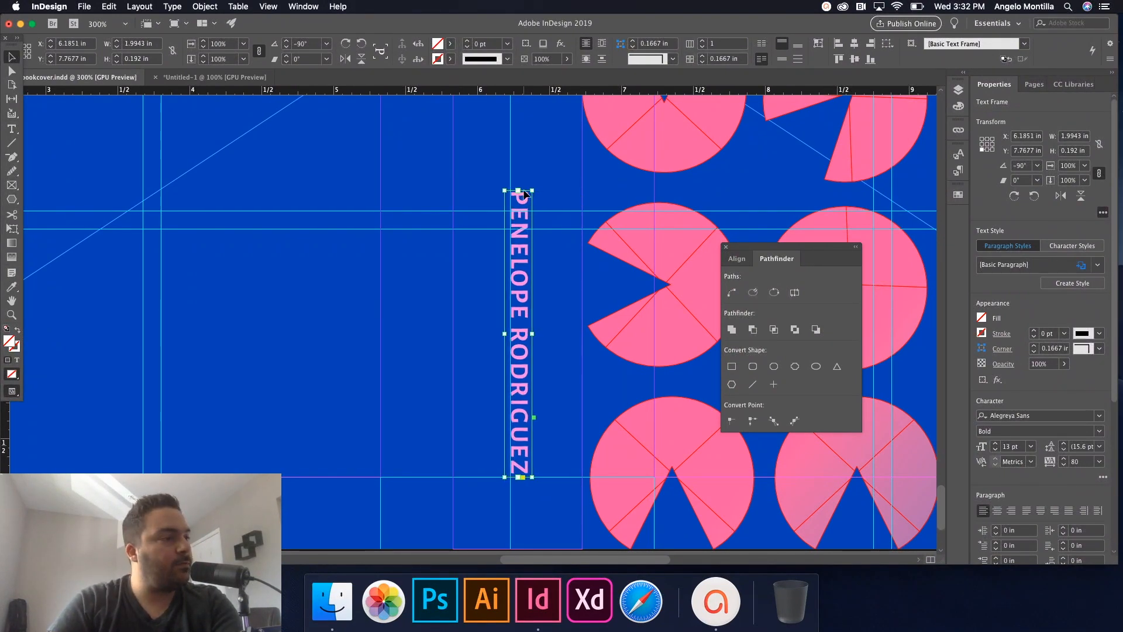
Set the author name to Medium font style and align it right within its frame.
double_click(517, 262)
key(super+a)
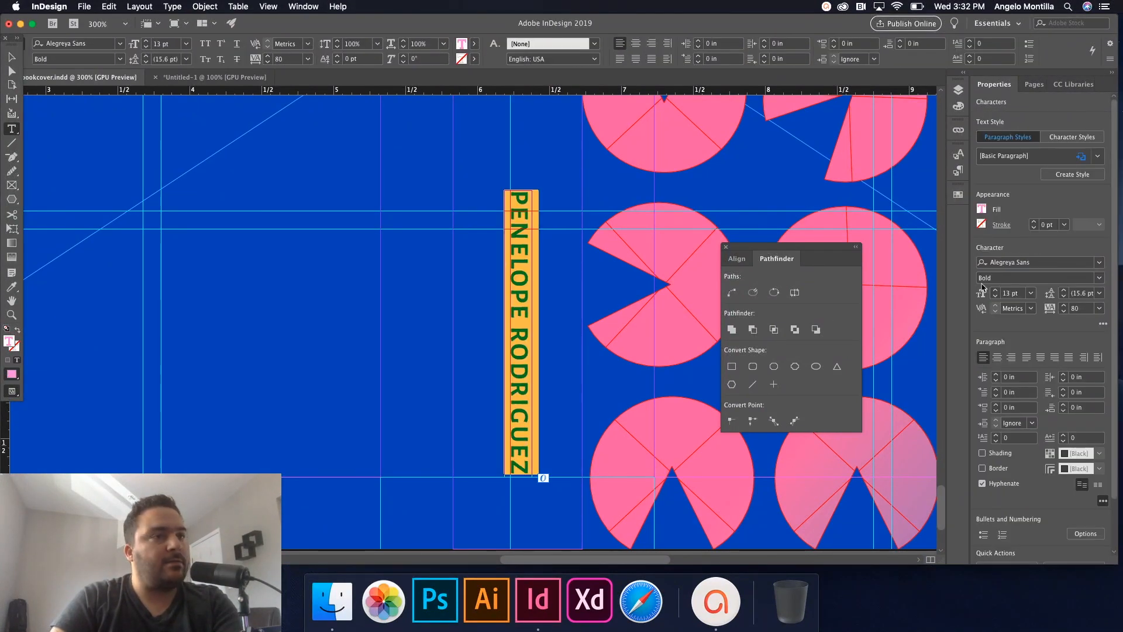
click(1100, 276)
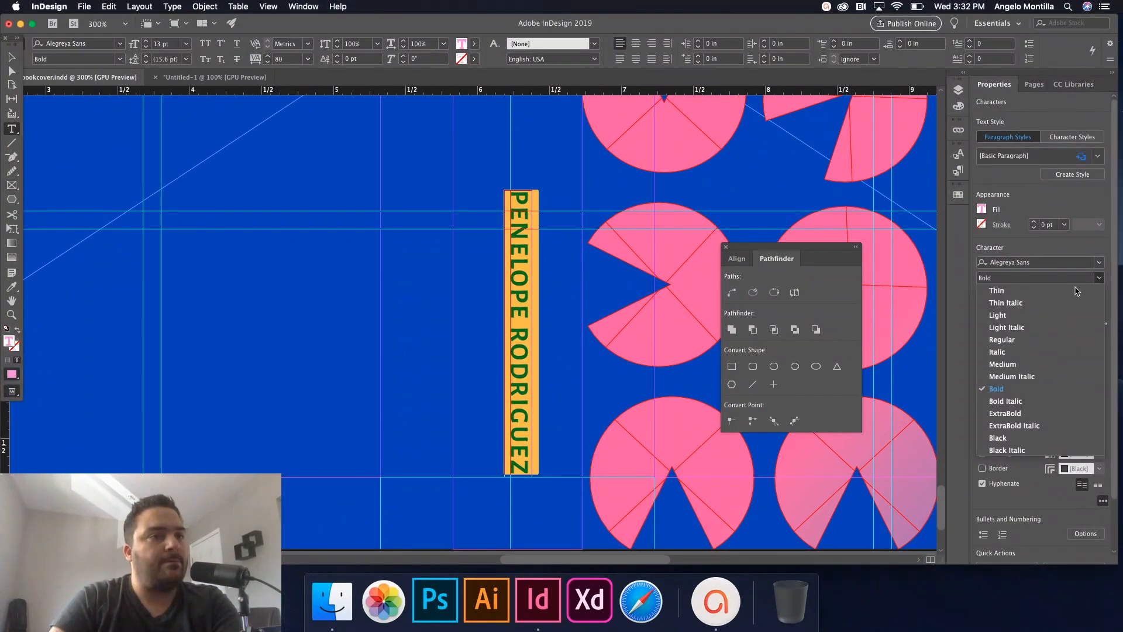
click(1013, 376)
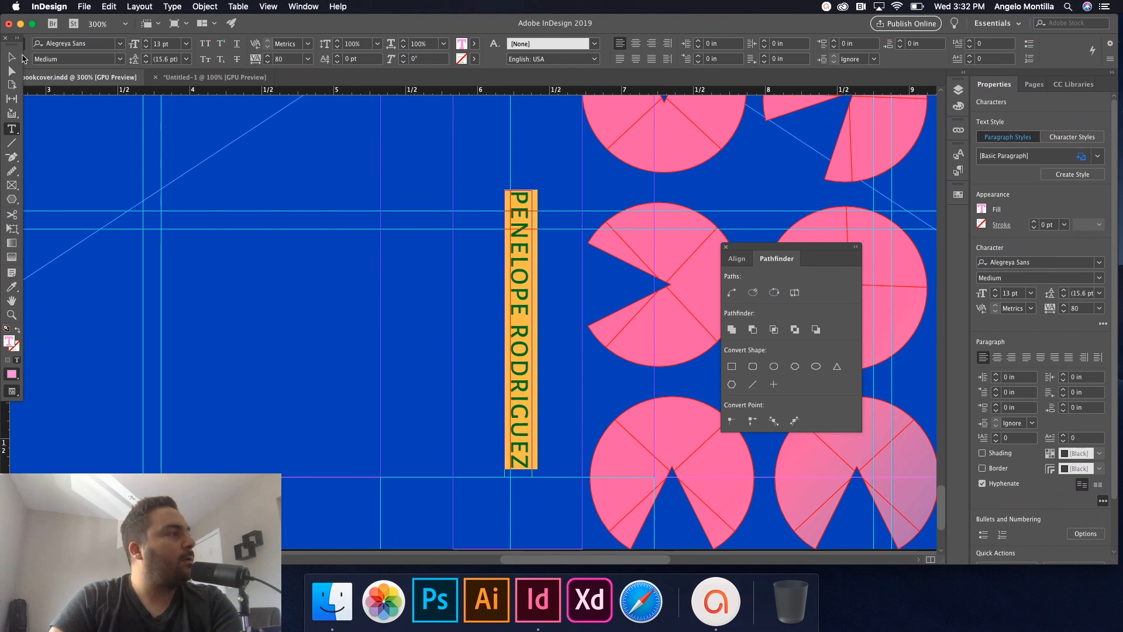
click(652, 43)
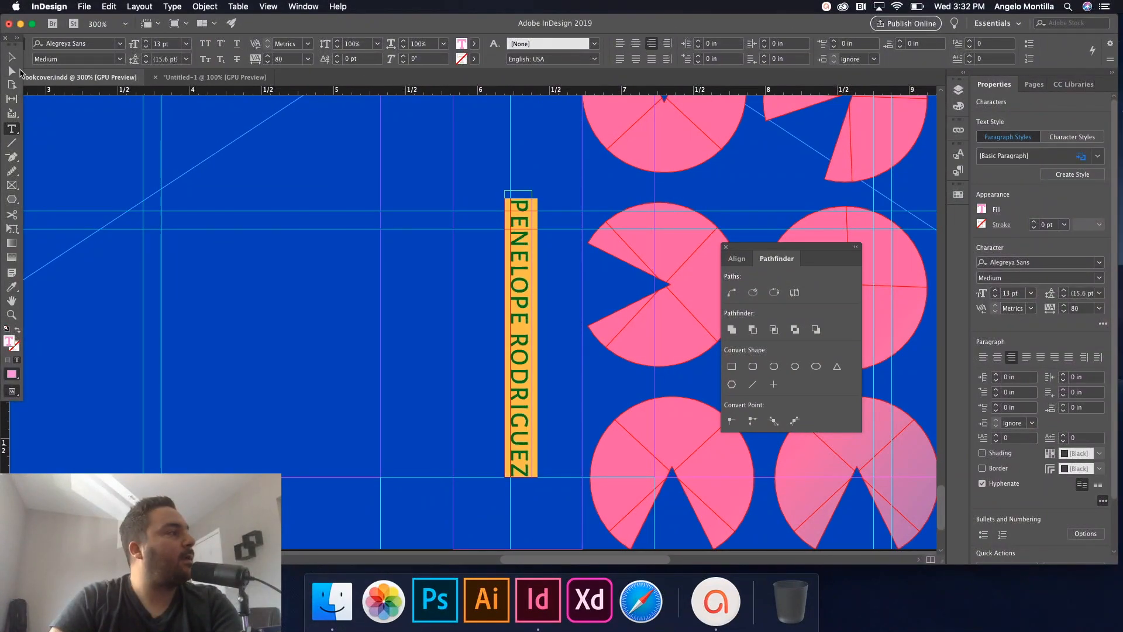
click(12, 58)
scroll(419, 187, down, 3)
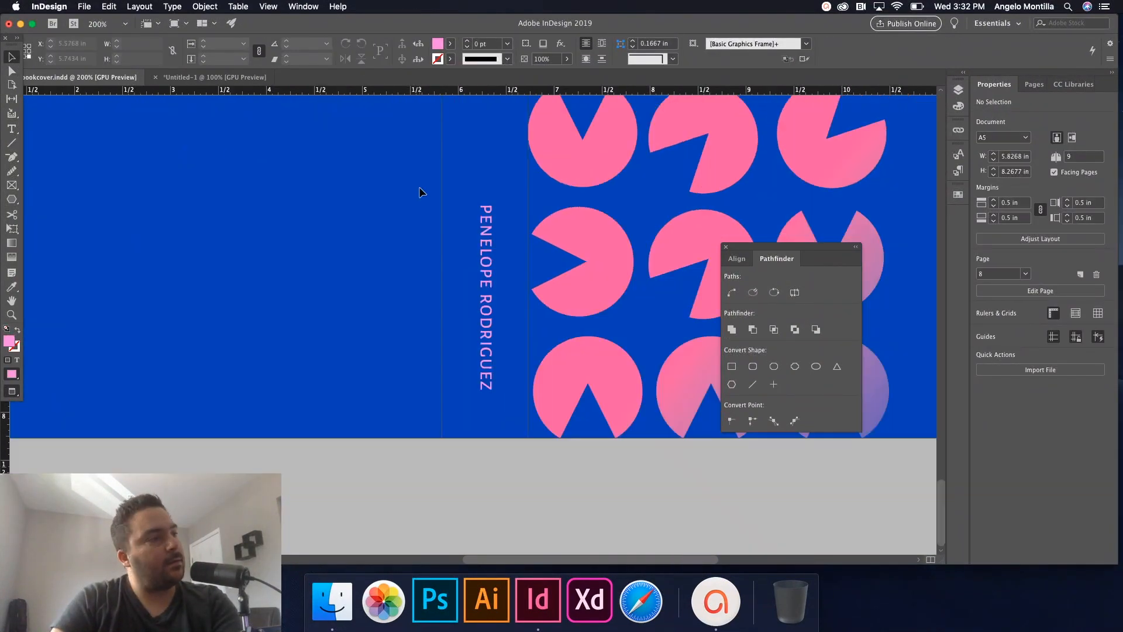
Change the Vol. 2 label's font style to Medium.
drag(481, 181, 487, 305)
drag(479, 223, 478, 263)
click(467, 197)
double_click(467, 198)
key(super+a)
click(1100, 278)
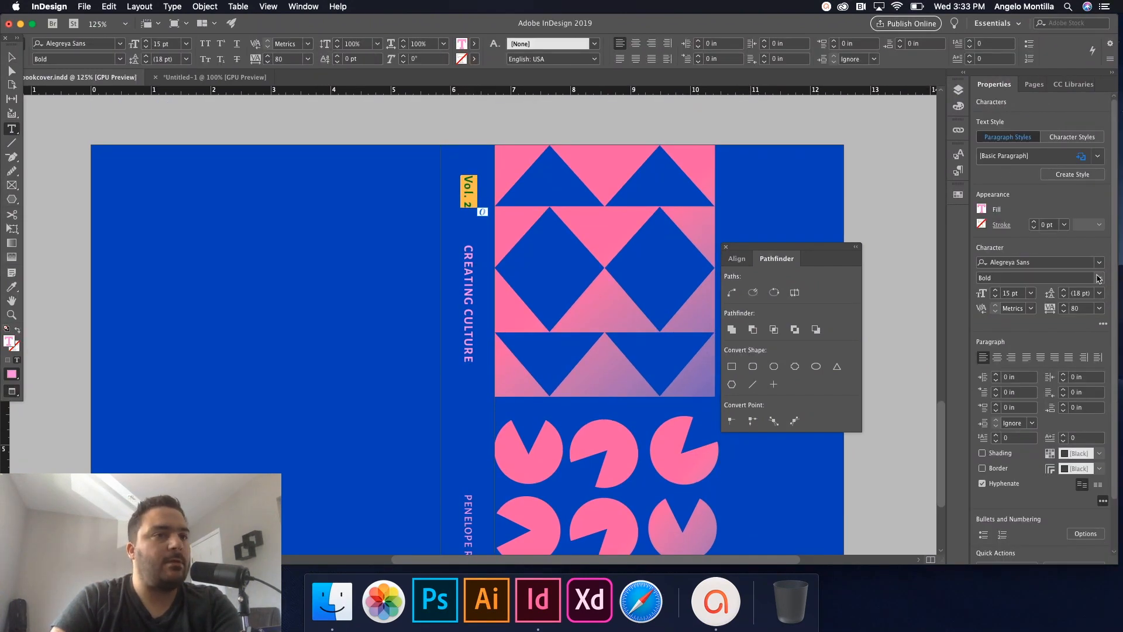
click(1006, 364)
key(Escape)
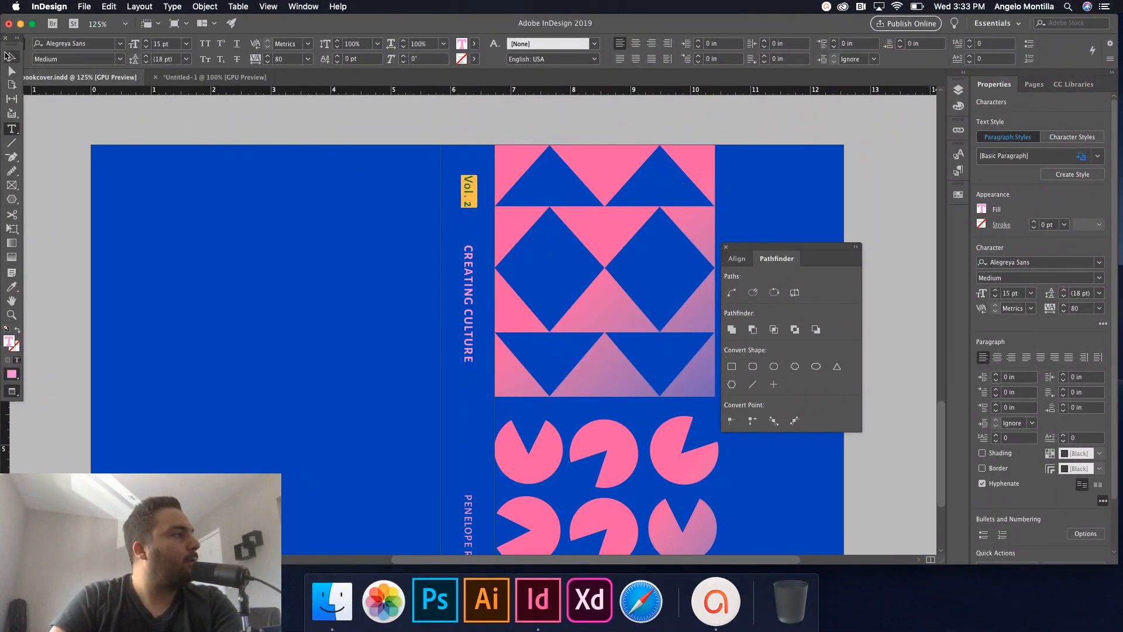
Move the Pathfinder panel aside and zoom out to review the whole cover spread.
click(874, 283)
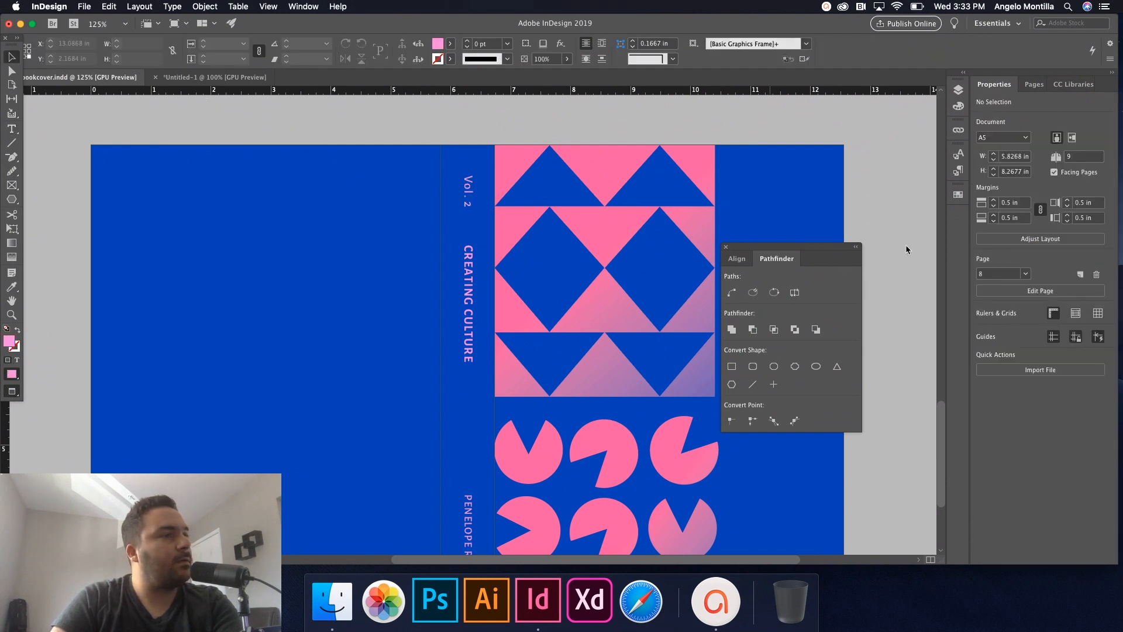
drag(796, 248, 894, 254)
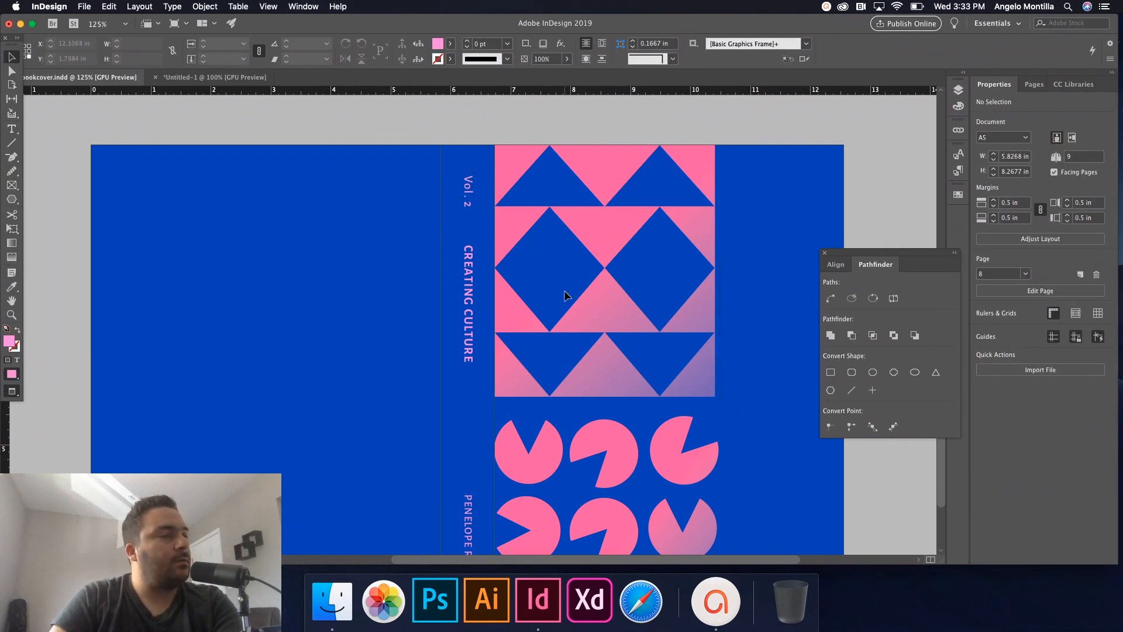
key(super+minus)
key(super+minus)
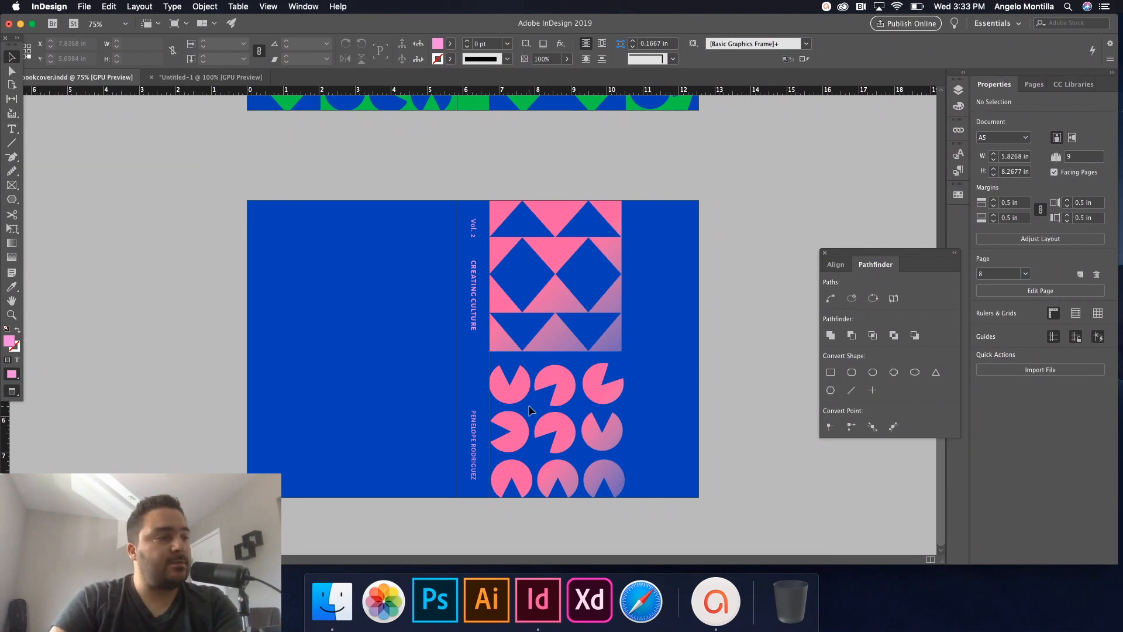
click(473, 287)
scroll(472, 287, up, 5)
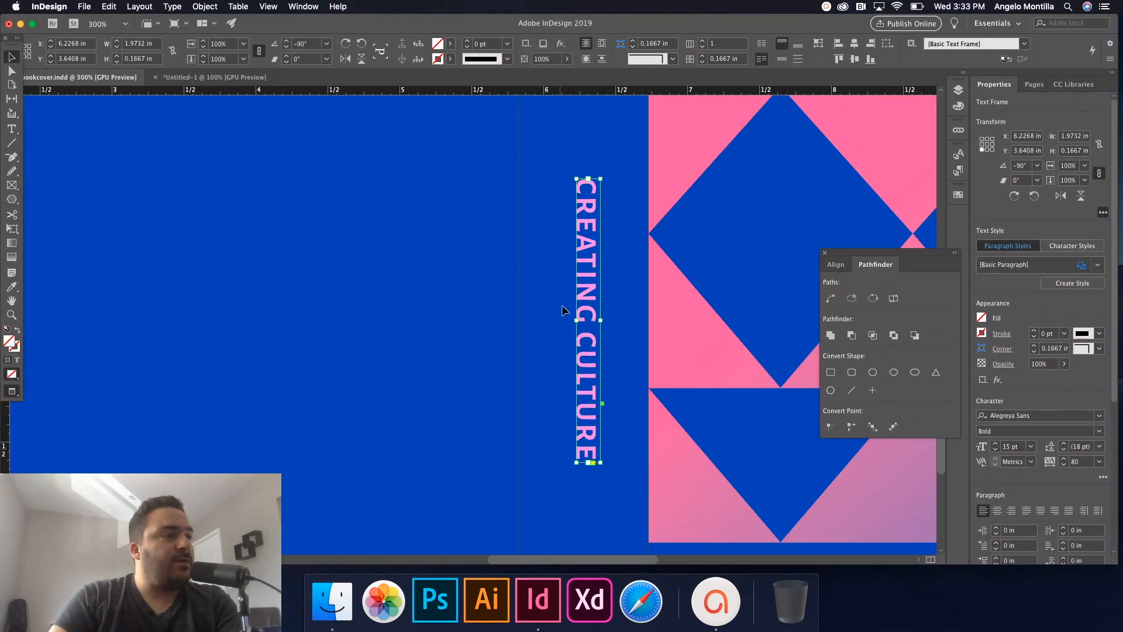
triple_click(581, 297)
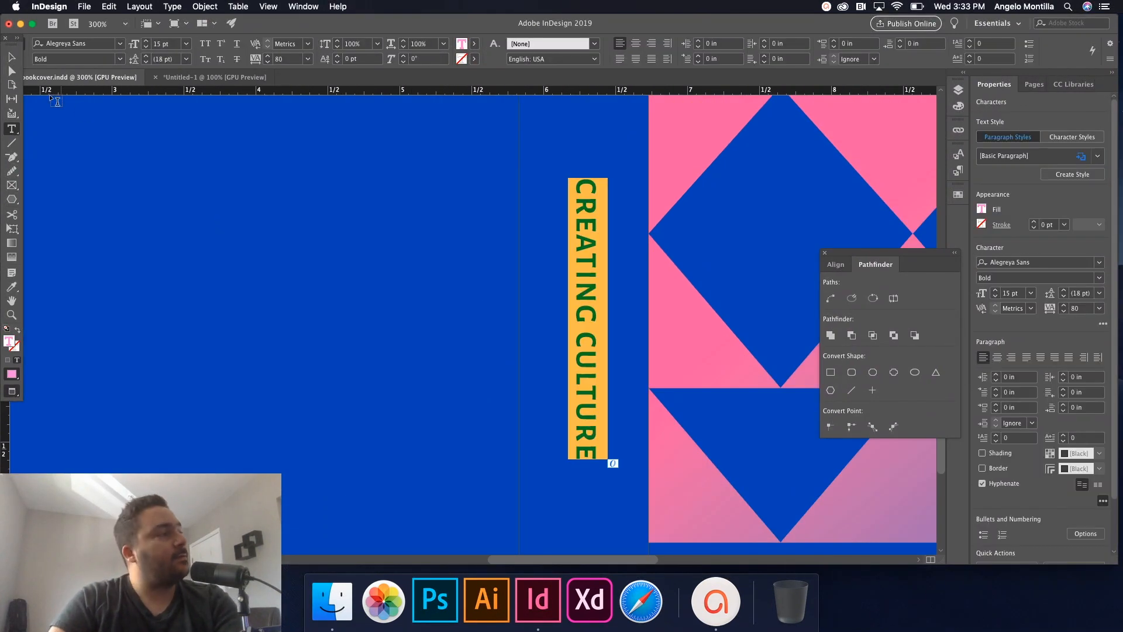
key(Escape)
click(425, 250)
scroll(448, 271, down, 3)
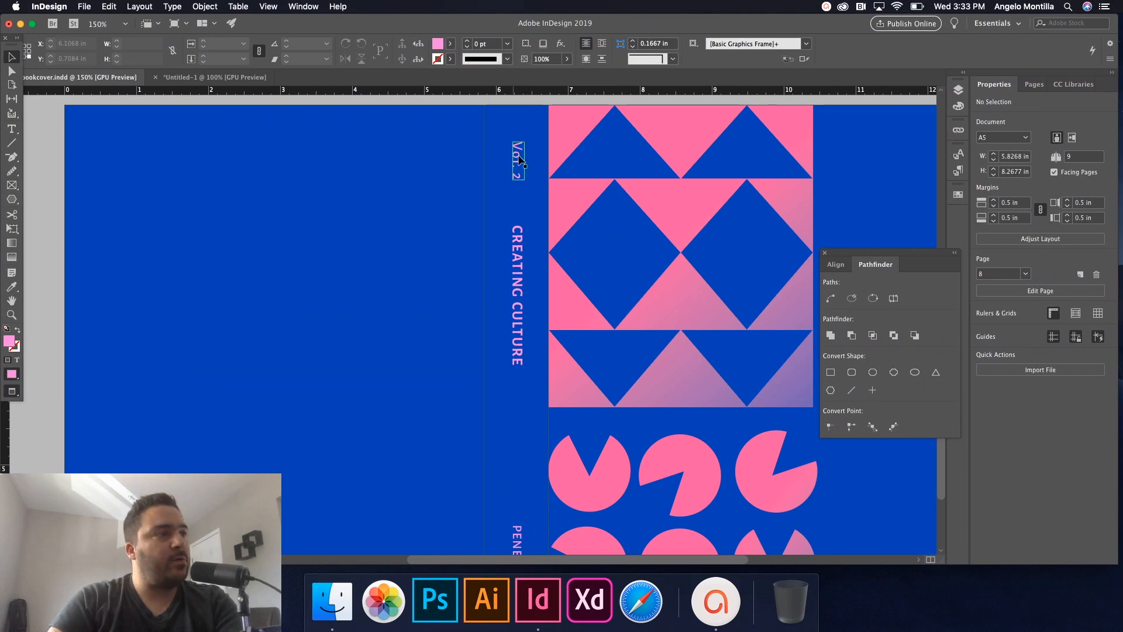
scroll(537, 256, down, 5)
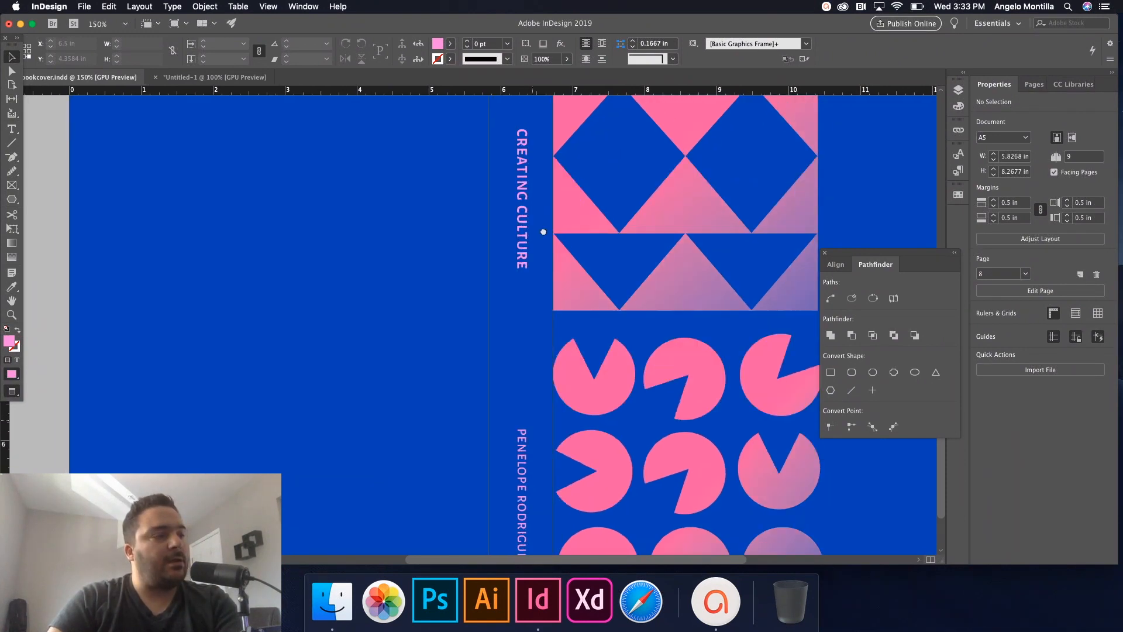
drag(622, 252, 472, 406)
key(super+minus)
key(super+minus)
key(super+minus)
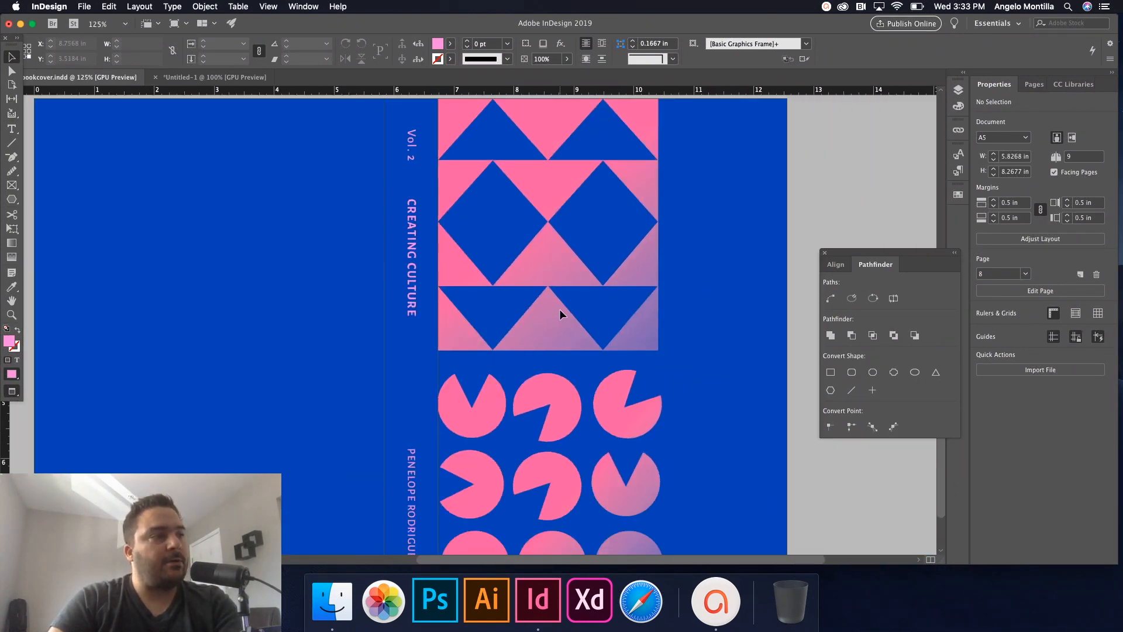
scroll(542, 265, up, 5)
scroll(565, 254, down, 5)
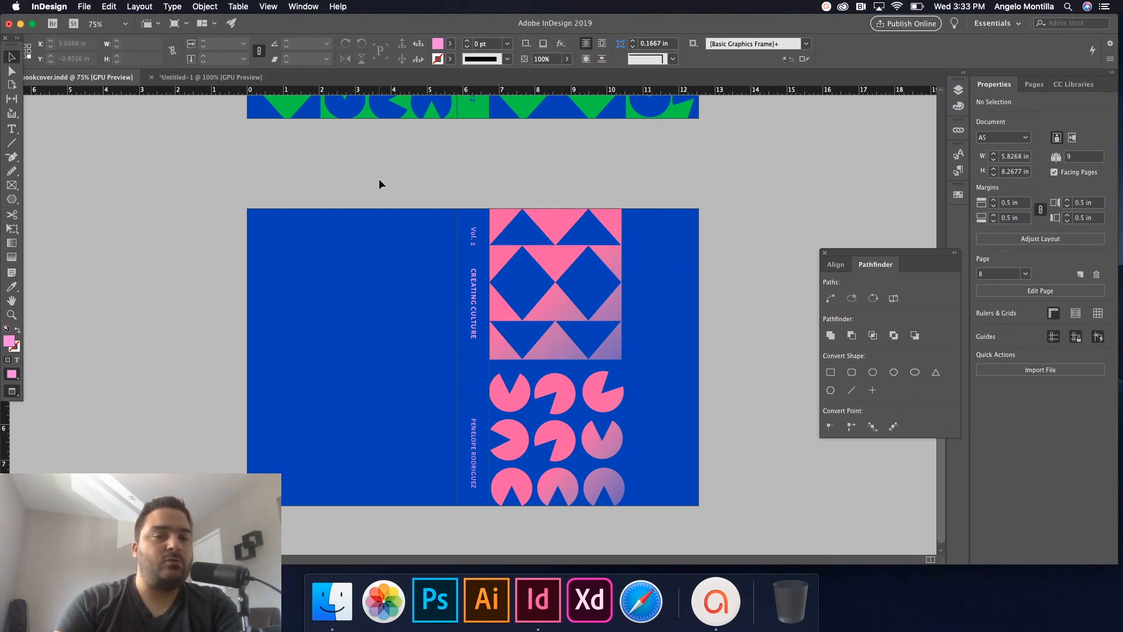
Export the cover as Adobe PDF (Print) named bookcover, reaching the PDF export settings.
click(88, 7)
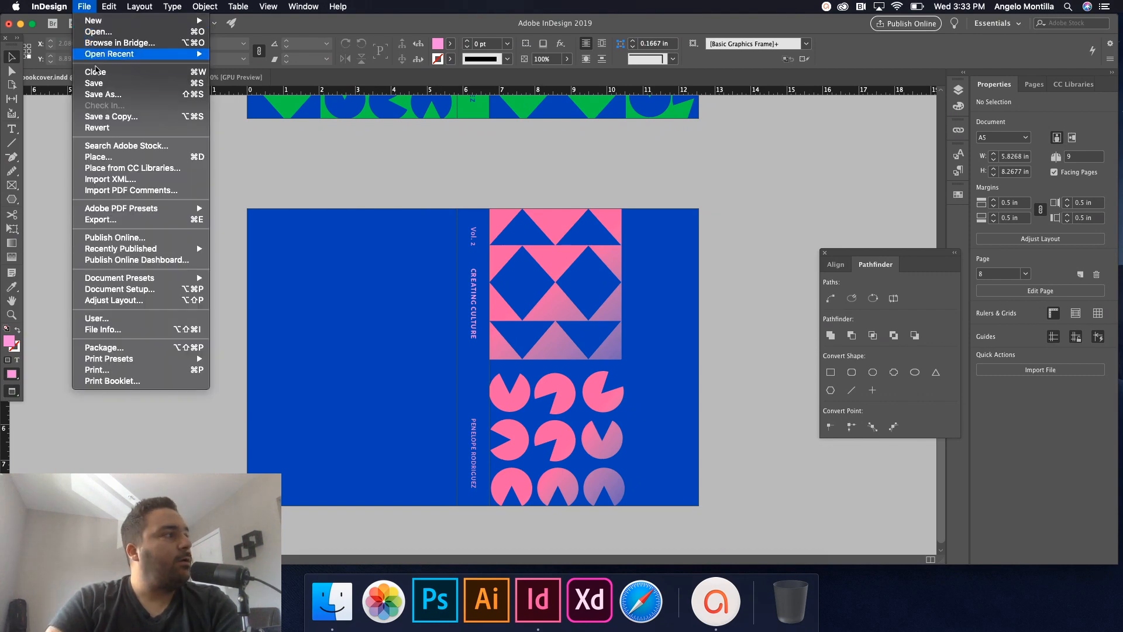
click(107, 216)
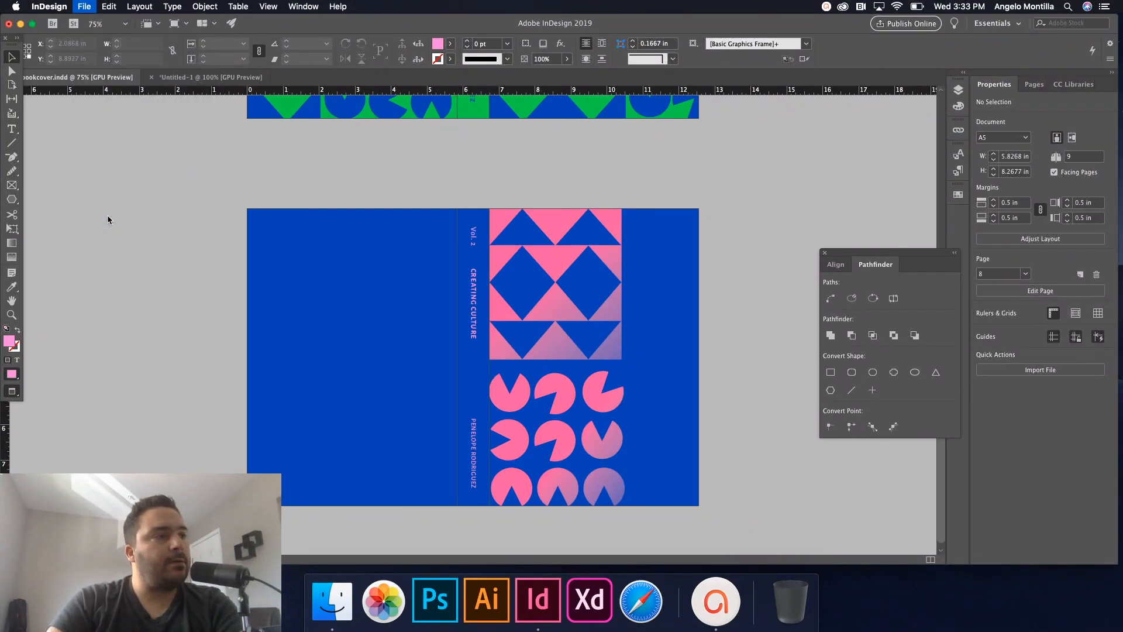
click(495, 346)
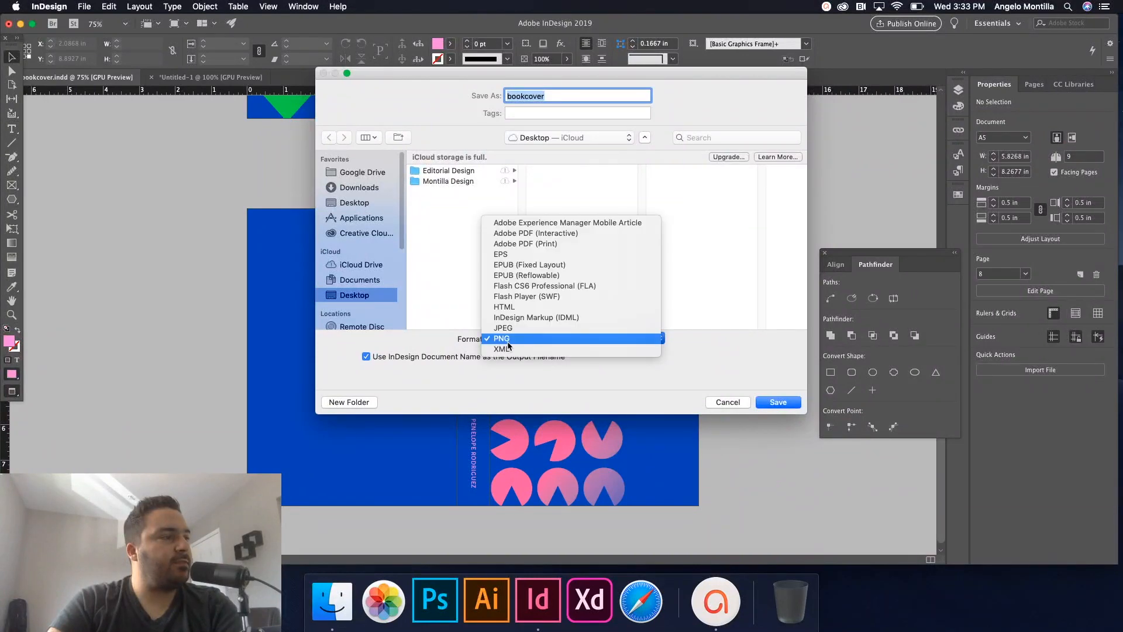
click(532, 244)
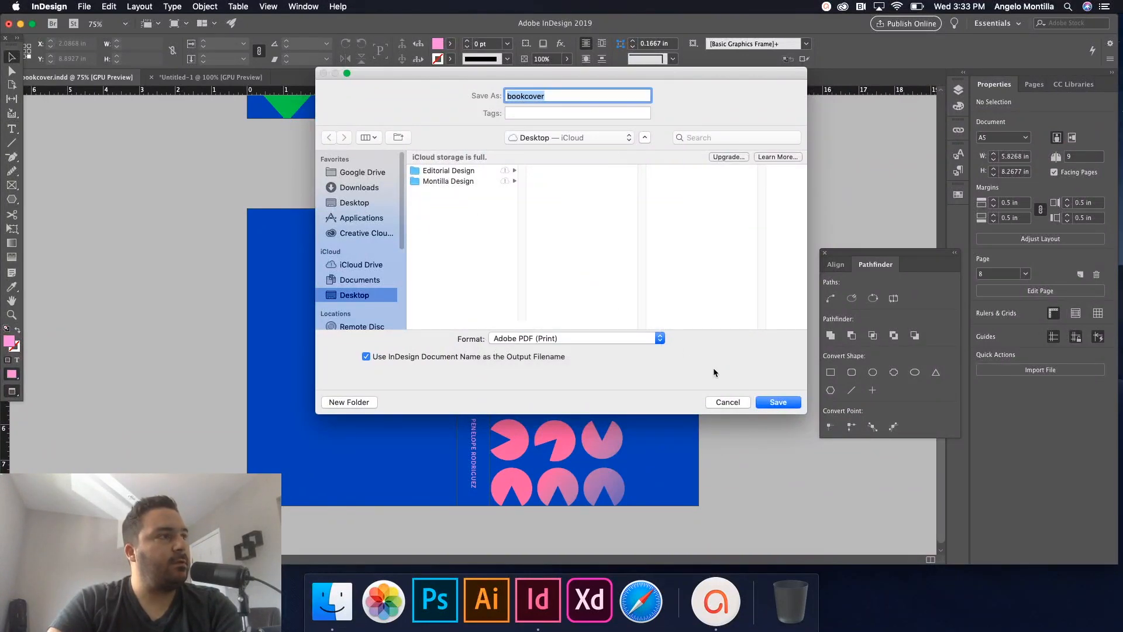
click(780, 403)
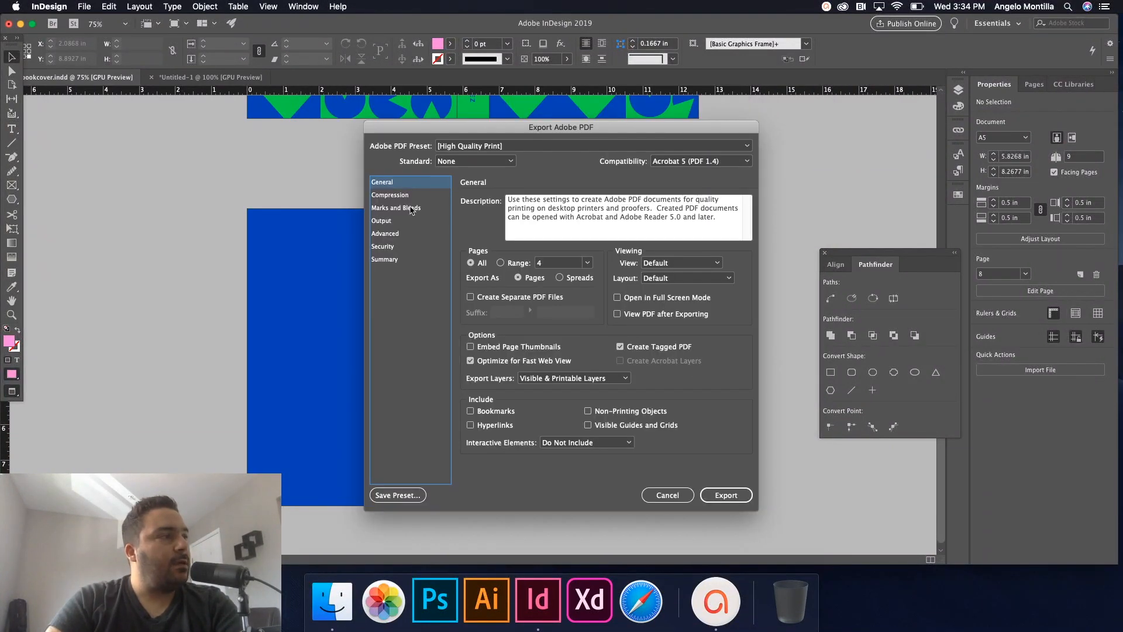